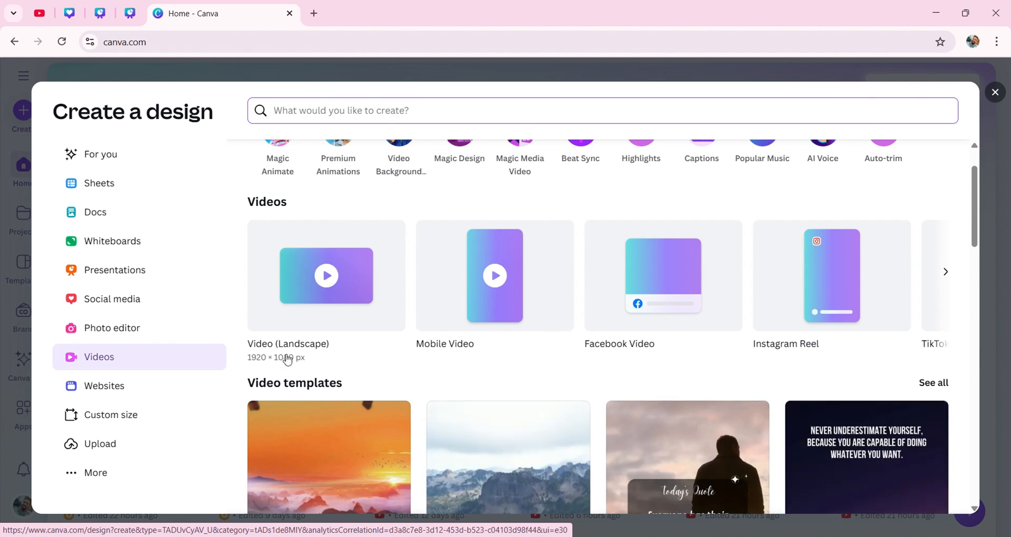
Create a new blank landscape video design at 1920 × 1080 px
click(946, 273)
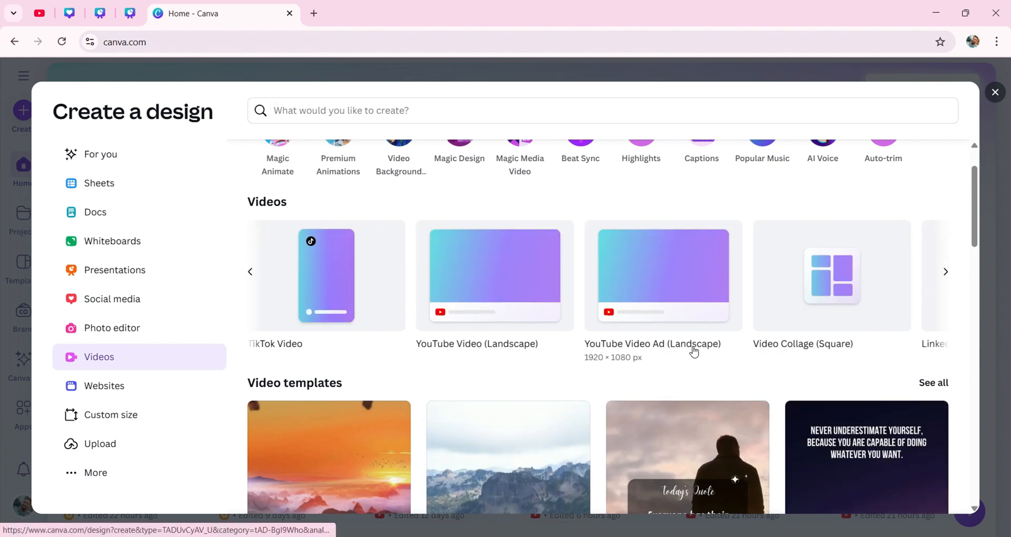
click(251, 273)
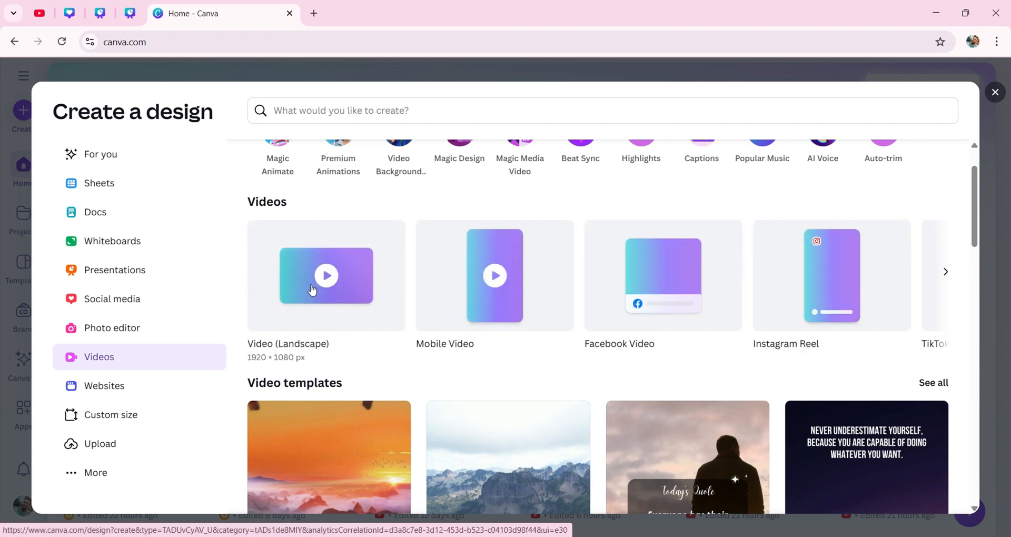
click(339, 296)
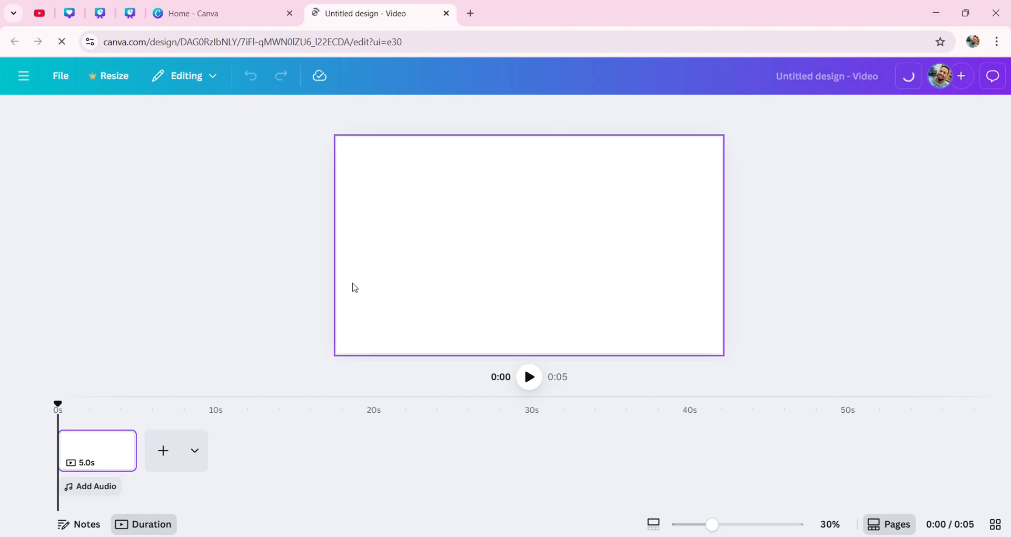
click(548, 192)
Add the uploaded Mirinda, Sprite and Pepsi can images to the page and space them evenly in a row
click(23, 320)
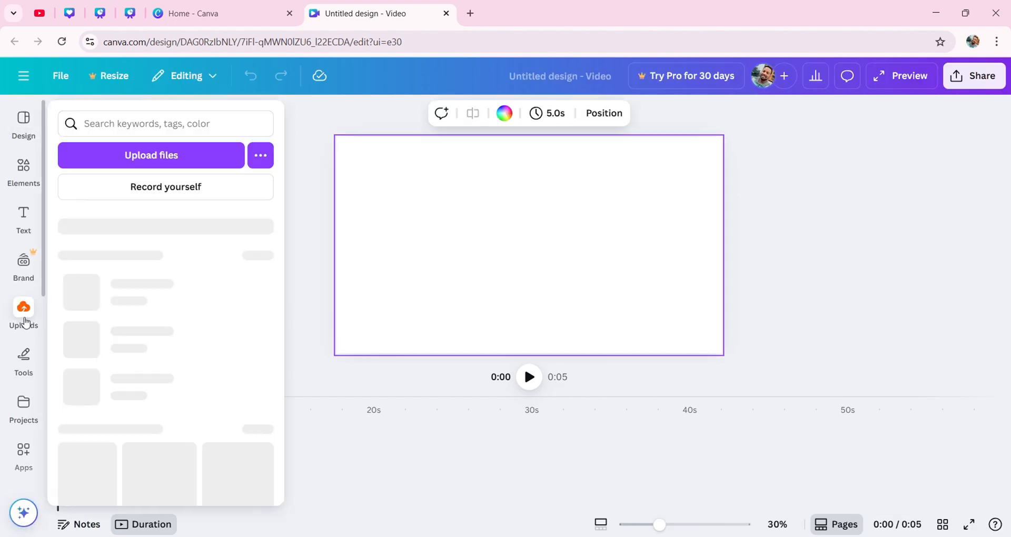
scroll(156, 320, down, 3)
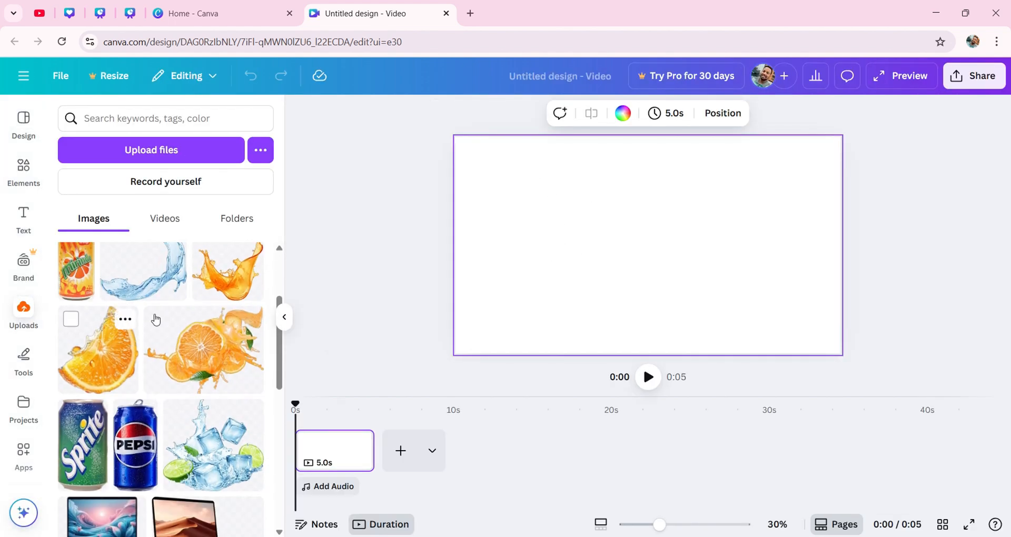
click(72, 279)
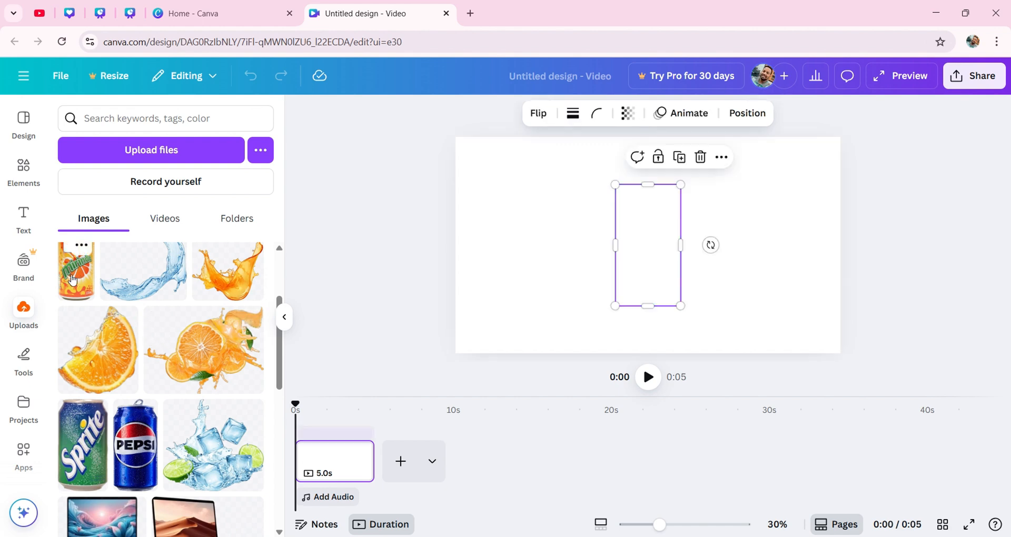
drag(84, 450, 647, 245)
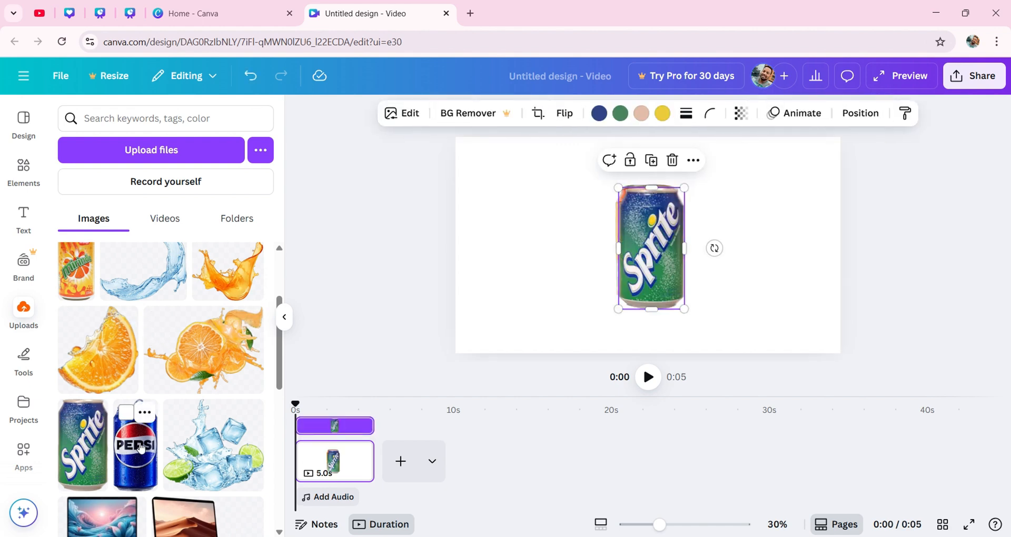
drag(135, 445, 753, 242)
mouse_move(652, 243)
mouse_down()
mouse_move(678, 241)
mouse_move(506, 243)
mouse_move(663, 243)
mouse_move(649, 242)
mouse_up()
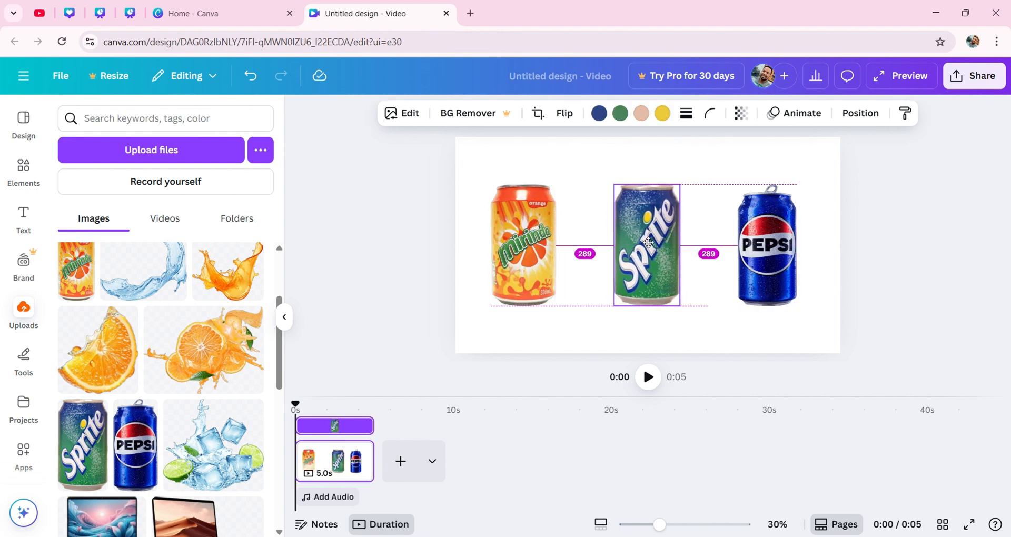
drag(767, 244, 774, 243)
drag(529, 258, 533, 253)
Enlarge the three cans slightly to a matching height and align them with even spacing across the page
drag(495, 301, 485, 309)
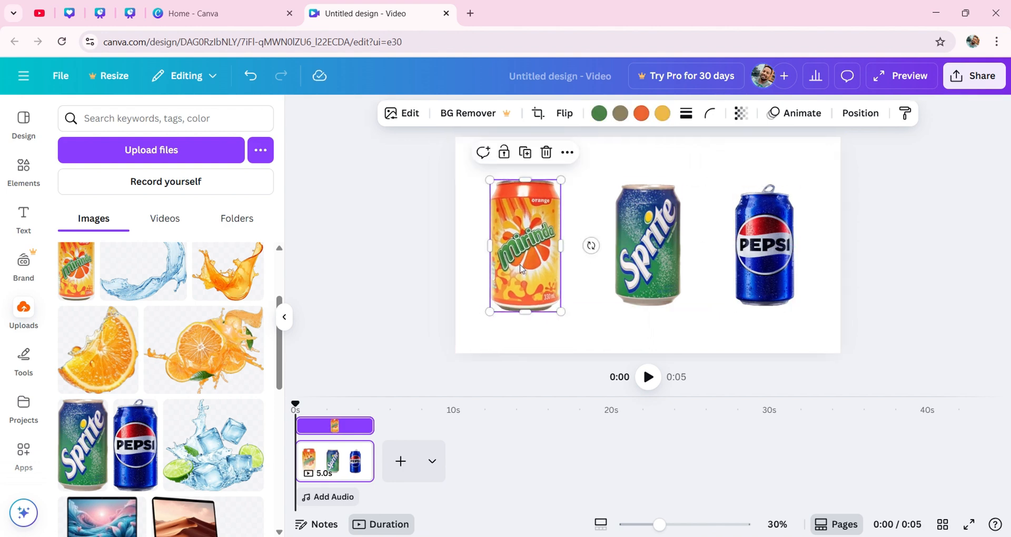
click(615, 298)
drag(612, 307, 610, 311)
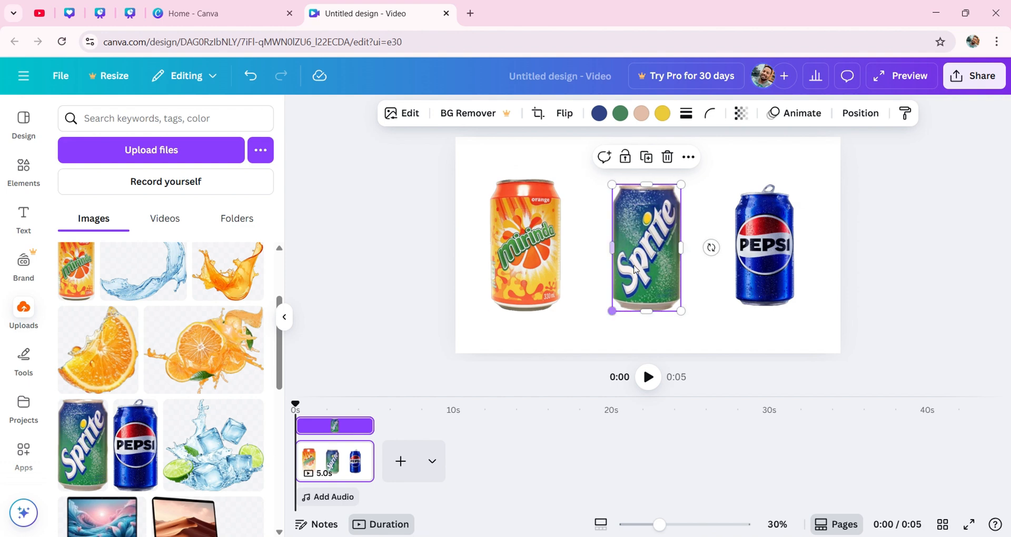
drag(681, 184, 685, 179)
click(751, 284)
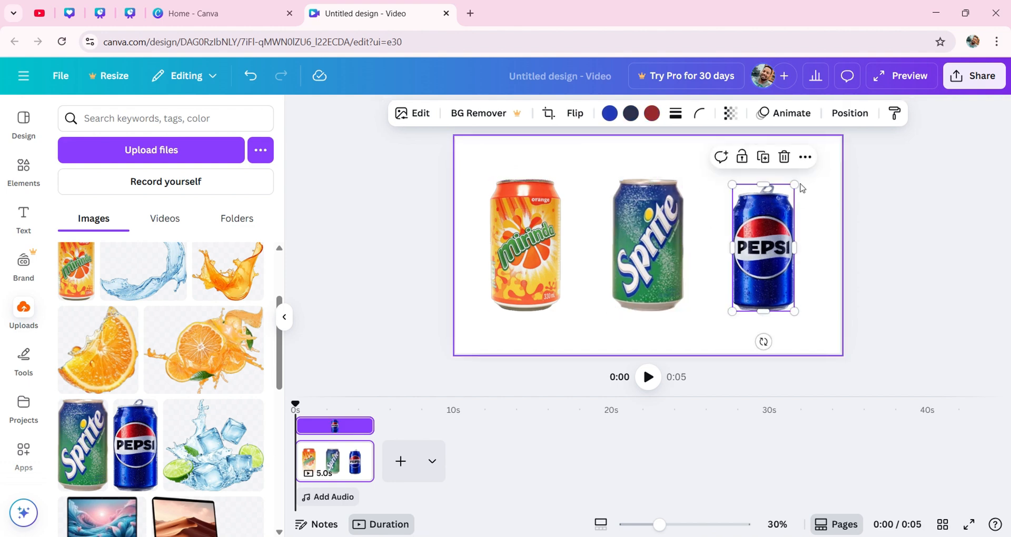
mouse_move(795, 184)
mouse_down()
mouse_move(800, 174)
mouse_move(765, 179)
mouse_move(809, 162)
mouse_move(801, 179)
mouse_up()
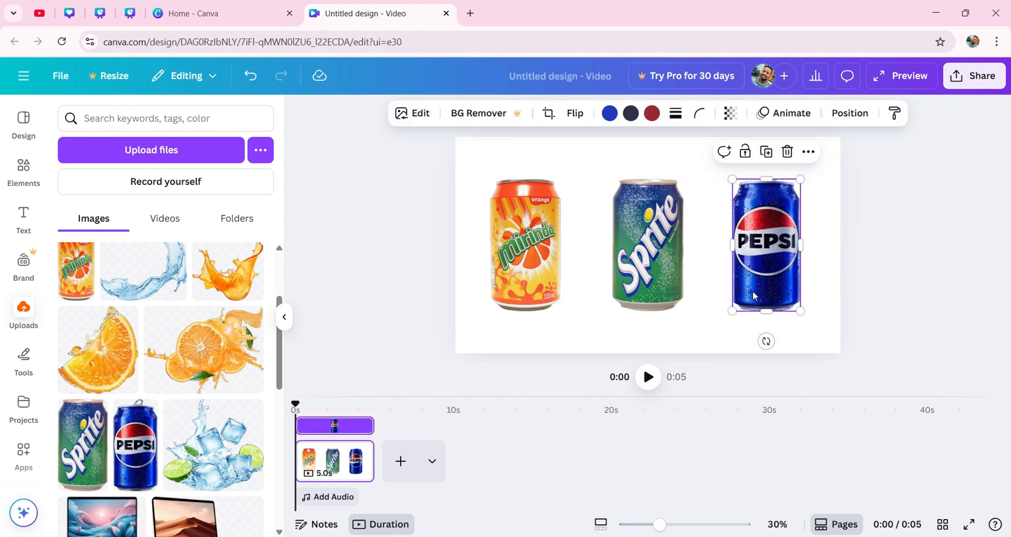
drag(645, 280, 643, 279)
drag(759, 267, 762, 268)
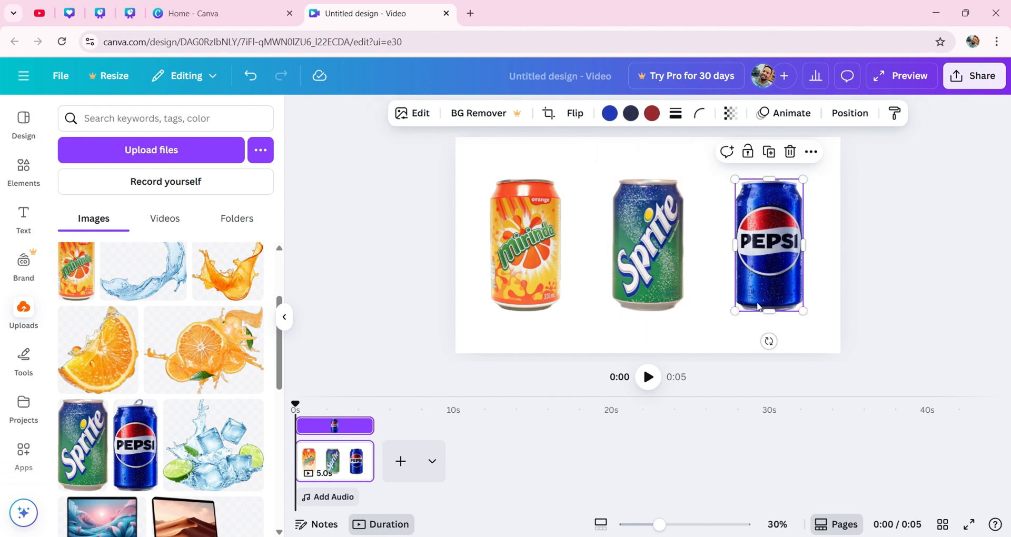
drag(735, 310, 736, 310)
click(522, 250)
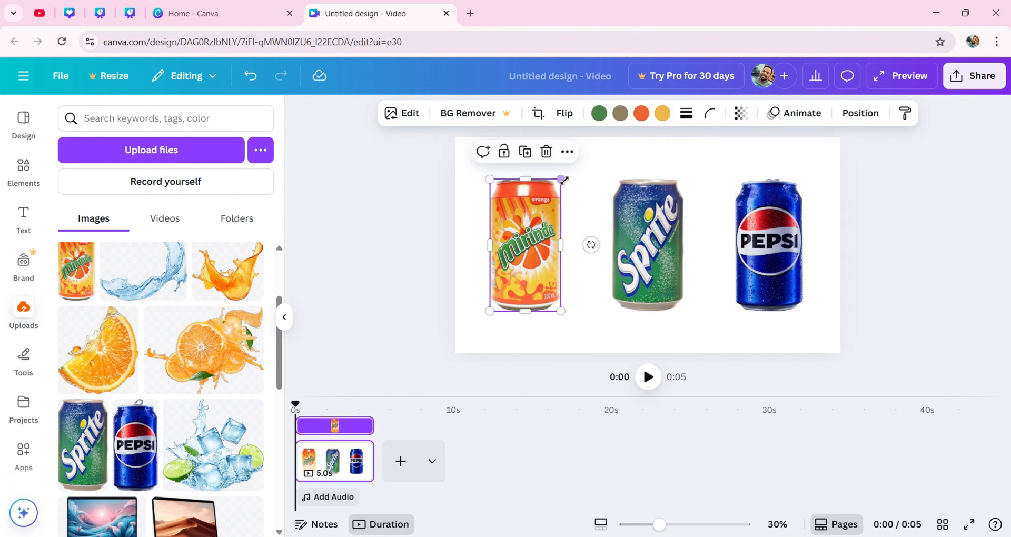
click(702, 158)
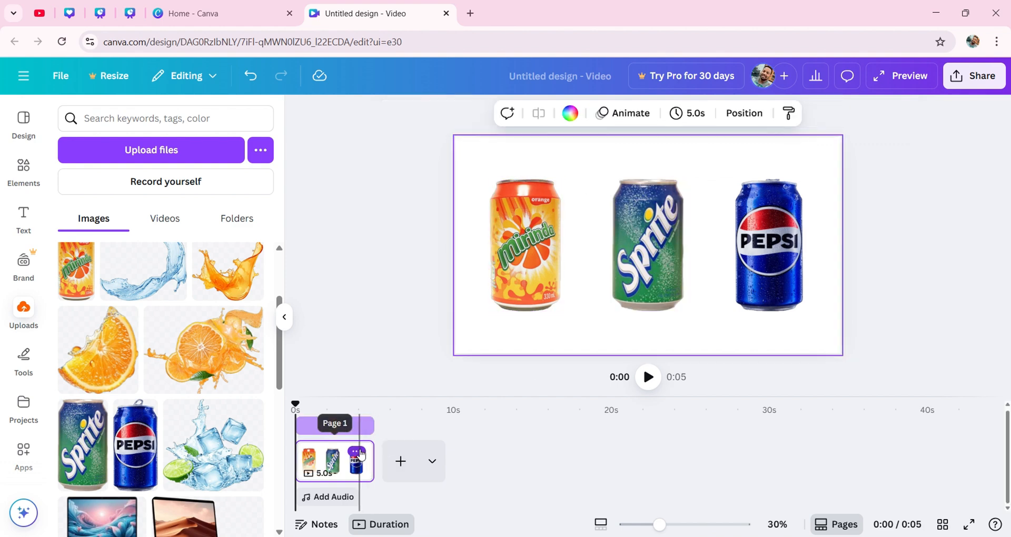
Duplicate the page containing the three cans
click(361, 454)
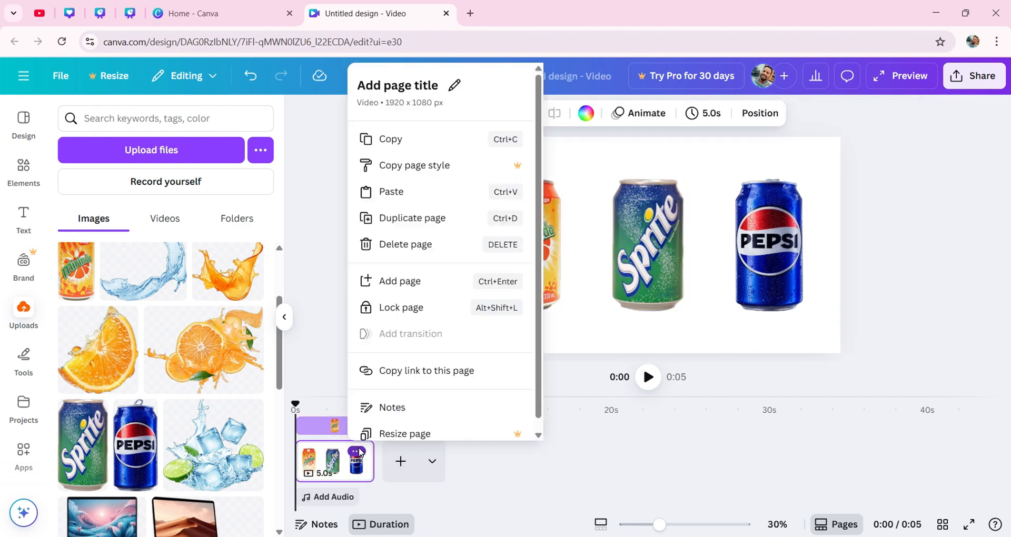
click(328, 308)
click(357, 454)
click(416, 218)
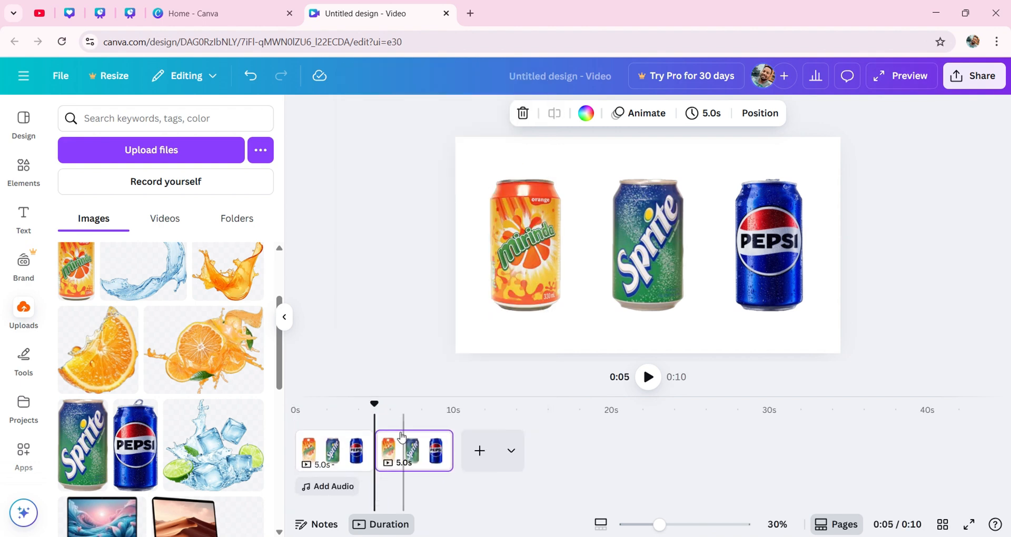
click(438, 448)
click(501, 217)
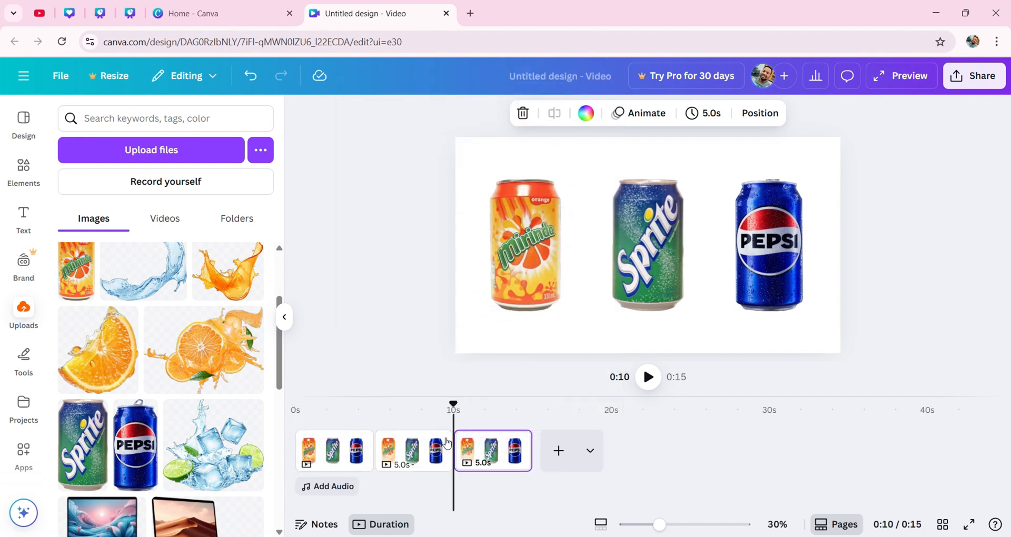
click(356, 448)
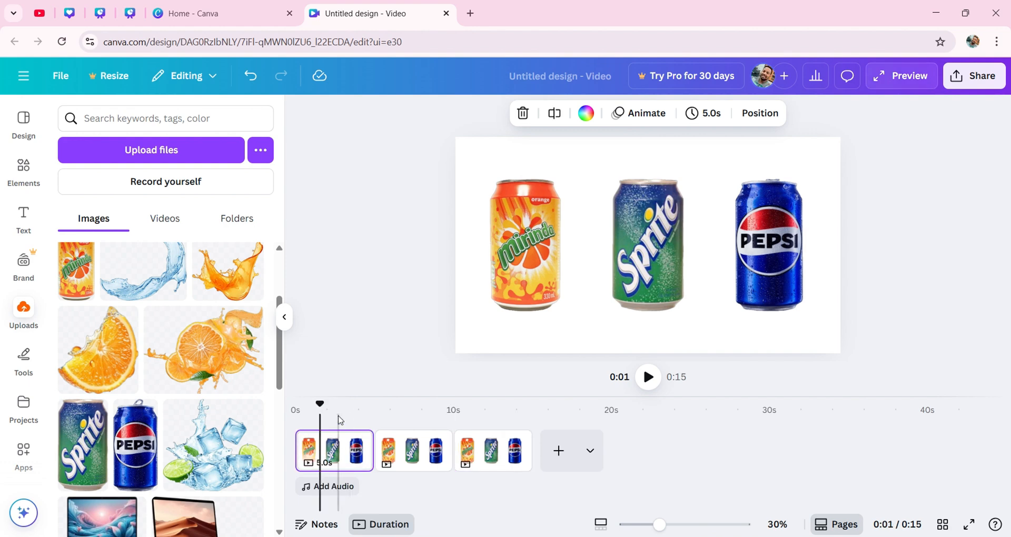
click(437, 445)
click(435, 442)
click(514, 450)
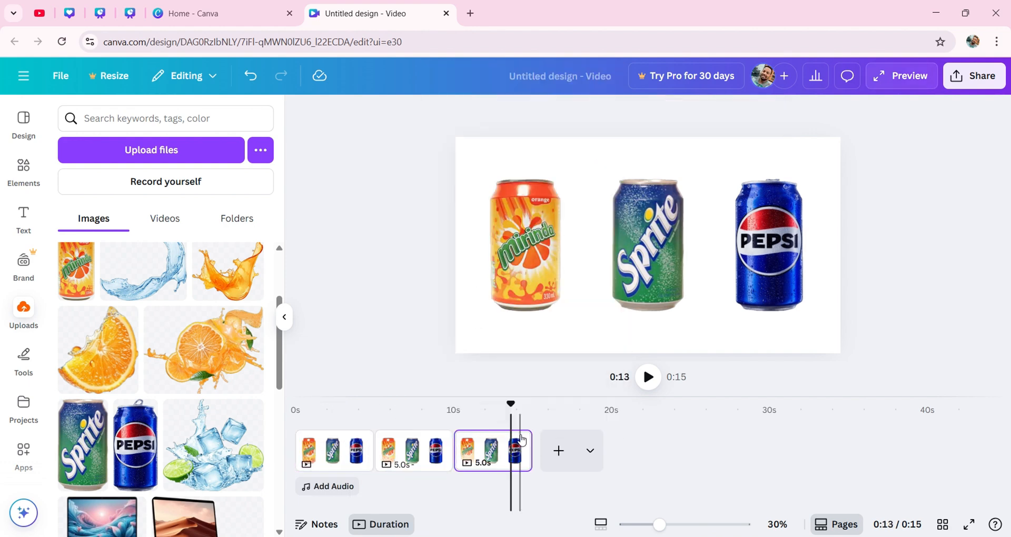
click(514, 441)
click(558, 244)
On the second page, centre the Mirinda can and put the Sprite can in the Pepsi can's place
click(412, 453)
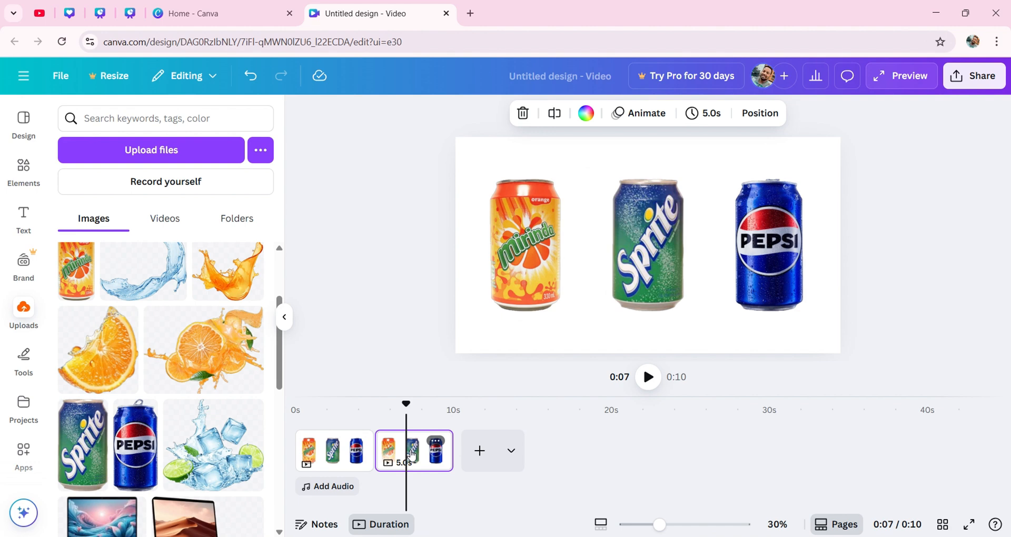
click(635, 248)
click(668, 152)
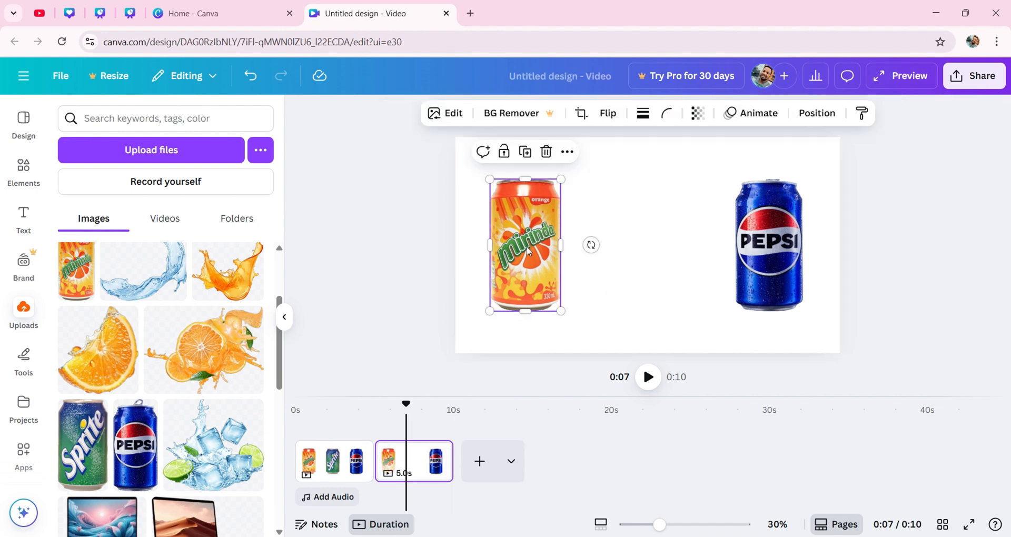
drag(527, 245, 633, 245)
key(ctrl+z)
key(ctrl+z)
key(ctrl+z)
key(ctrl+z)
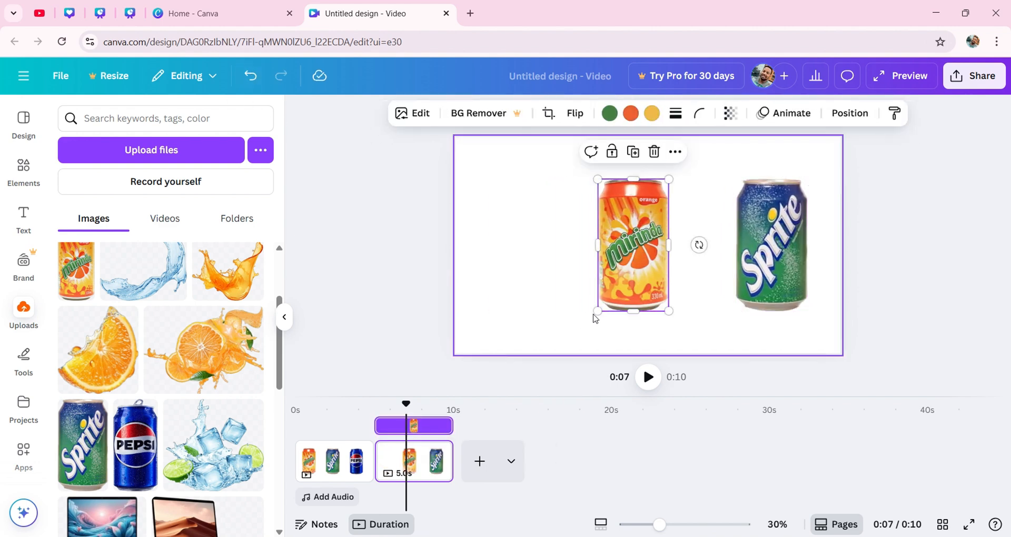
Enlarge the Mirinda and Sprite cans on the second page to an equal height that nearly fills the page
drag(596, 313, 567, 344)
drag(624, 263, 637, 242)
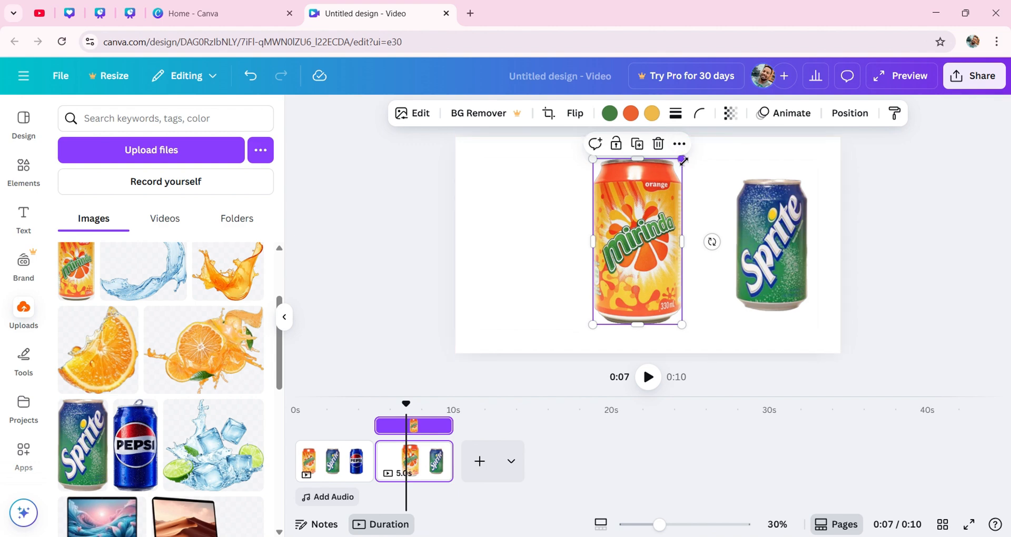
drag(683, 160, 688, 153)
drag(592, 327, 597, 338)
drag(641, 281, 642, 283)
click(763, 248)
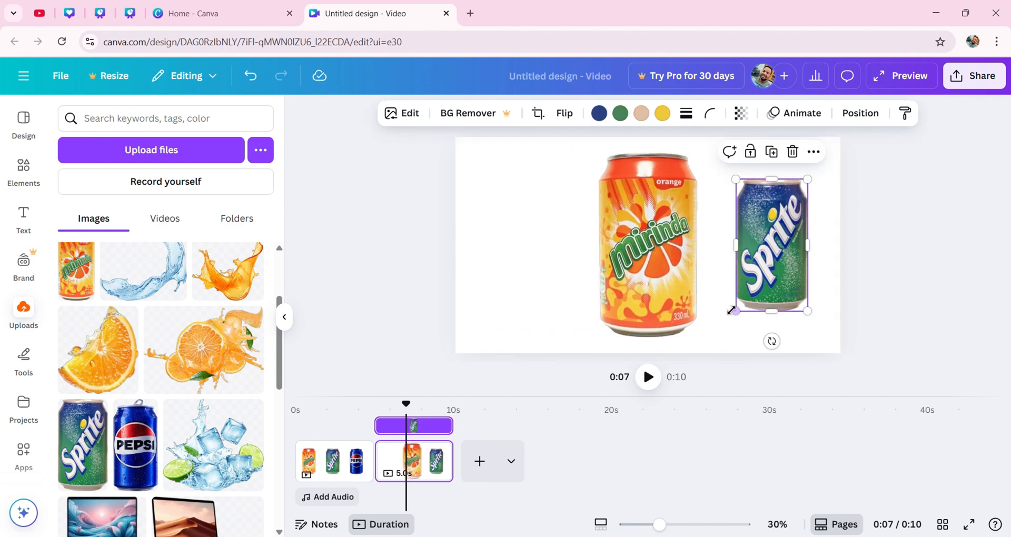
drag(735, 312, 715, 332)
drag(807, 175, 825, 151)
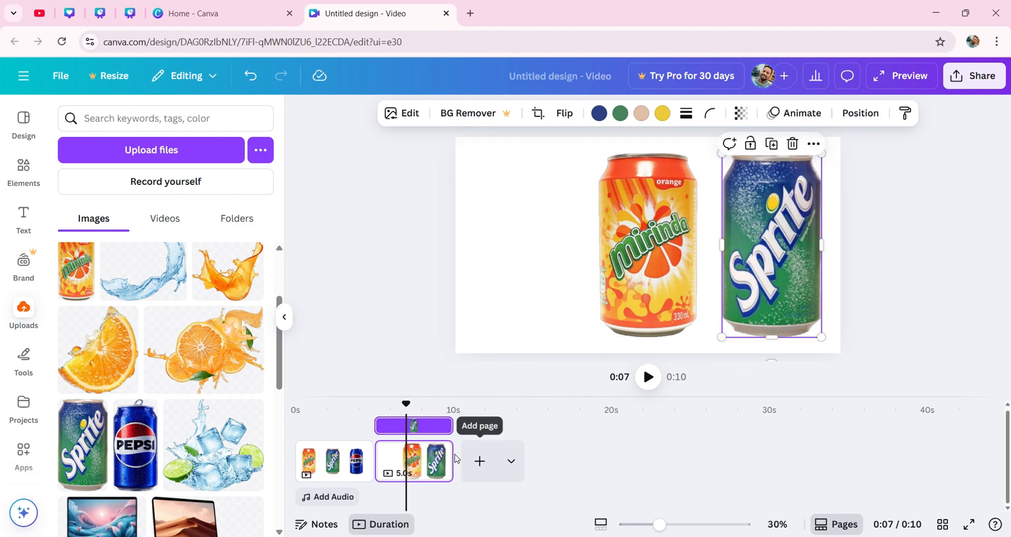
Duplicate the second page and delete the Sprite can from the original, keeping only the Mirinda can there
click(435, 452)
click(513, 219)
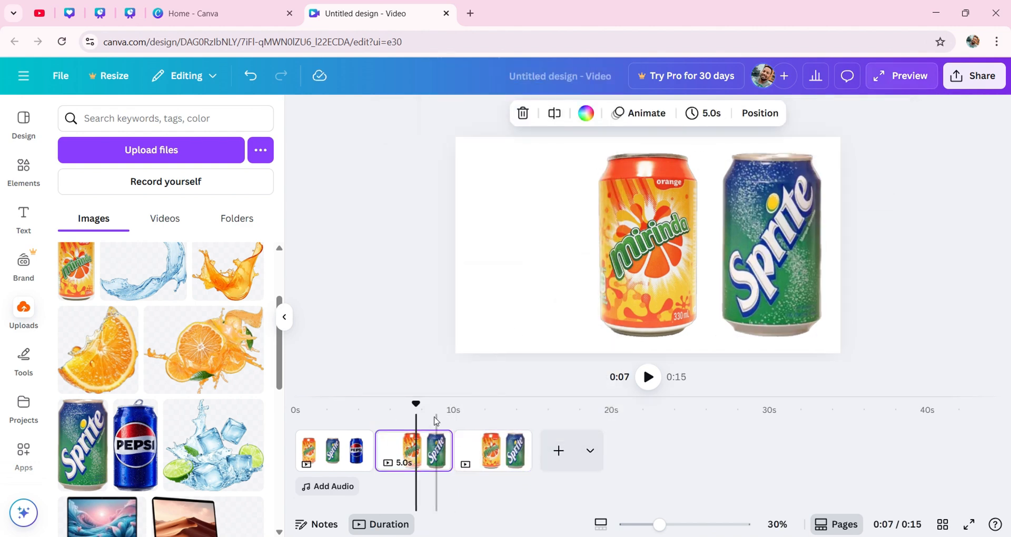
key(Delete)
On the third page, delete the Mirinda can and move the Sprite can to the centre
scroll(718, 219, down, 1)
click(658, 229)
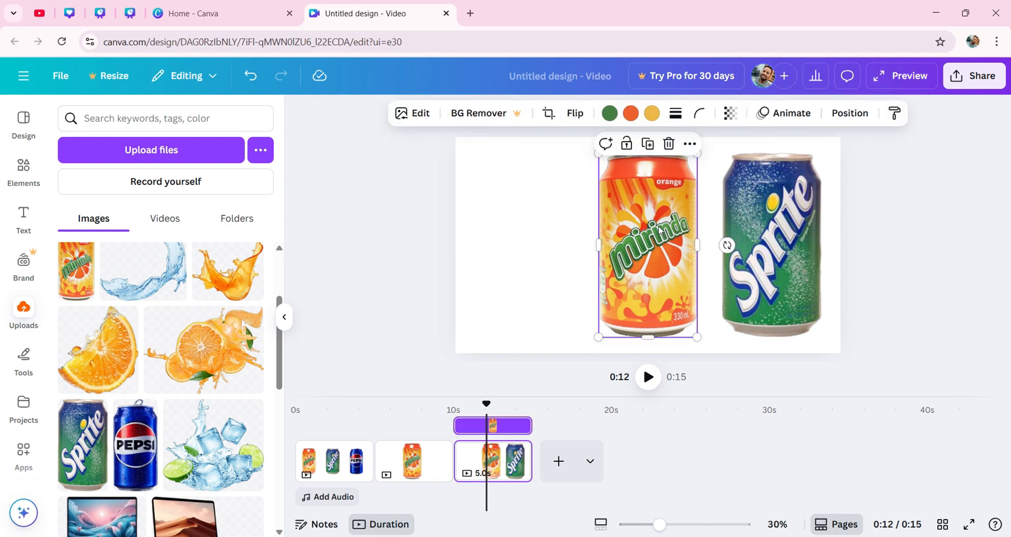
key(Delete)
drag(776, 257, 653, 257)
Copy the Pepsi can from the first page to the third page and enlarge it to the Sprite can's height
click(335, 461)
right_click(747, 243)
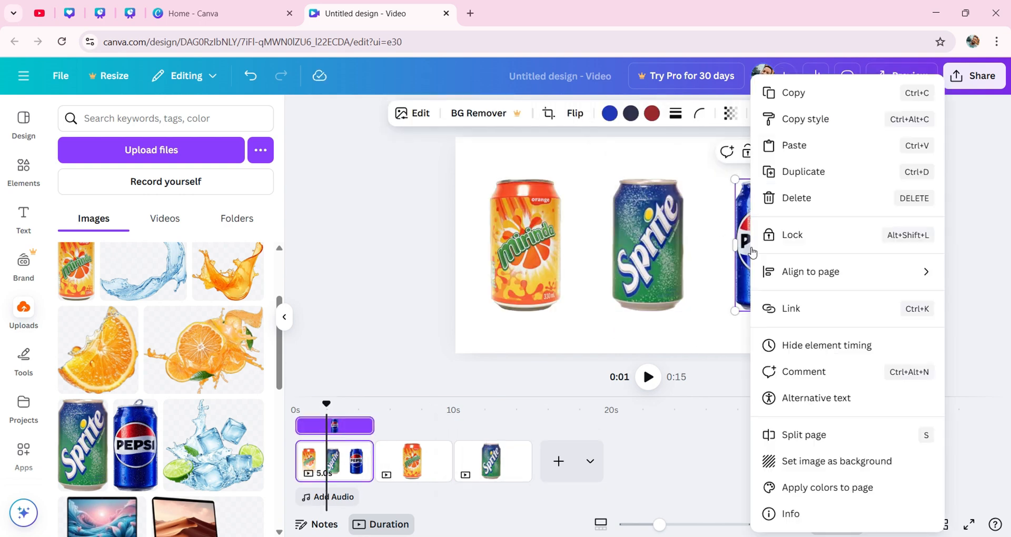
click(793, 93)
click(493, 462)
right_click(756, 279)
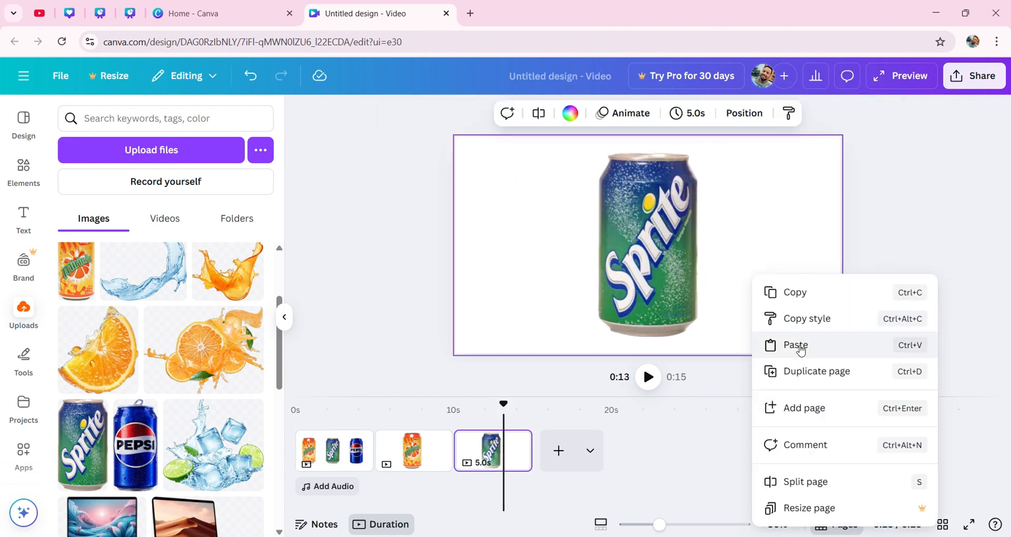
click(761, 342)
drag(735, 311, 719, 335)
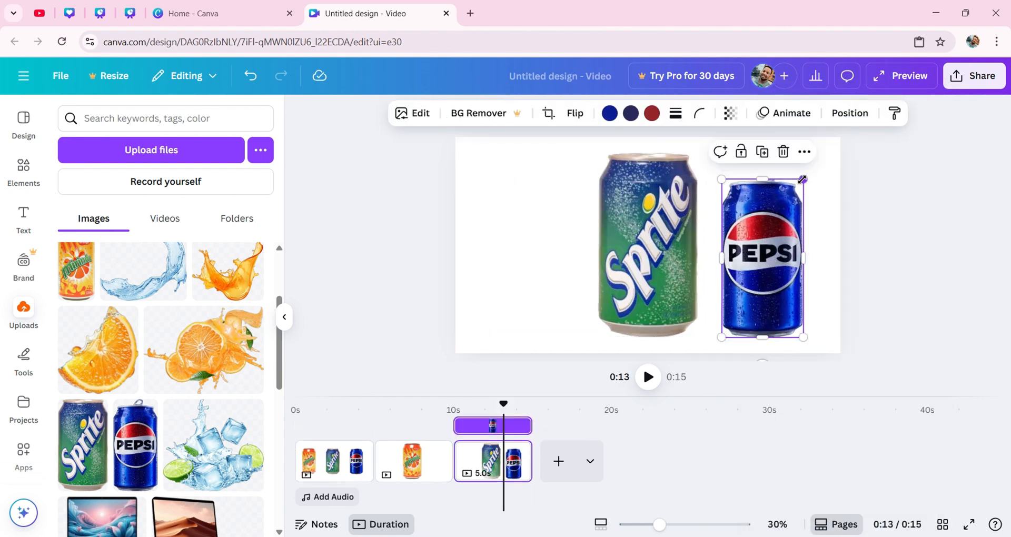
drag(803, 180, 819, 155)
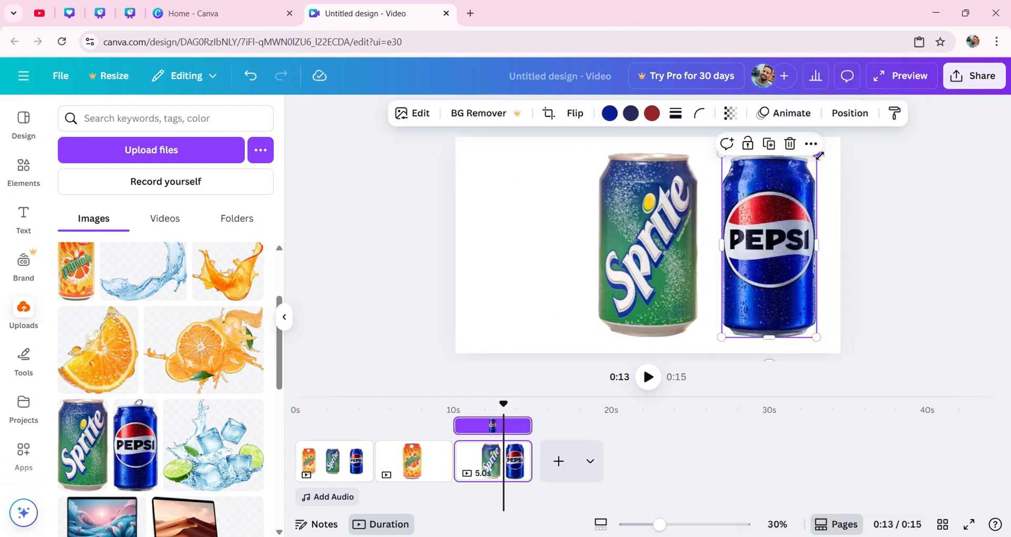
Duplicate the third page and delete the Pepsi can from the original, keeping only the Sprite can there
right_click(528, 453)
click(563, 219)
click(748, 248)
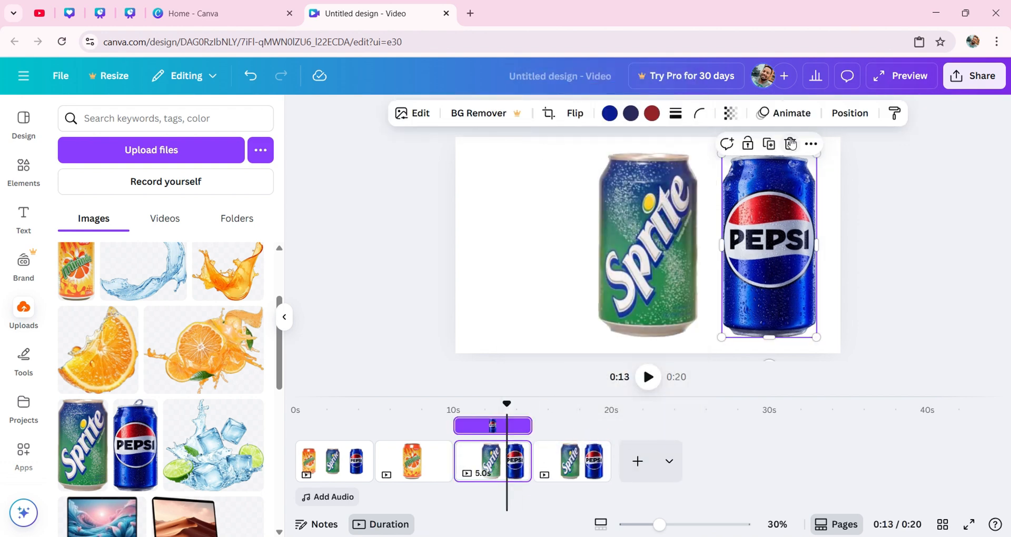
click(791, 144)
On the fourth page, delete the Sprite can and move the Pepsi can to the centre
click(564, 461)
click(647, 242)
key(Delete)
drag(748, 232, 626, 232)
click(770, 279)
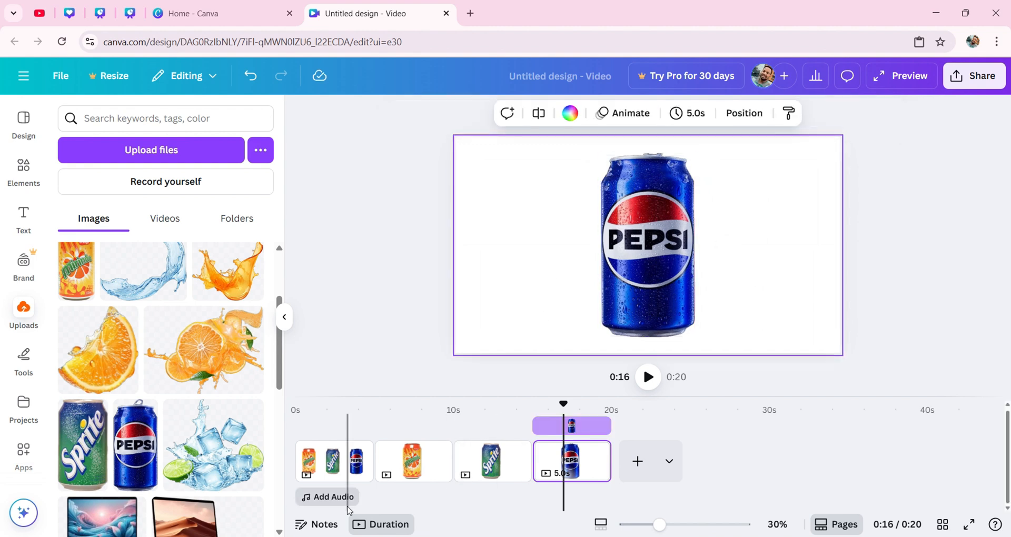
Give the Mirinda page background a circular red-orange gradient with orange at the centre and red at the edges
click(435, 459)
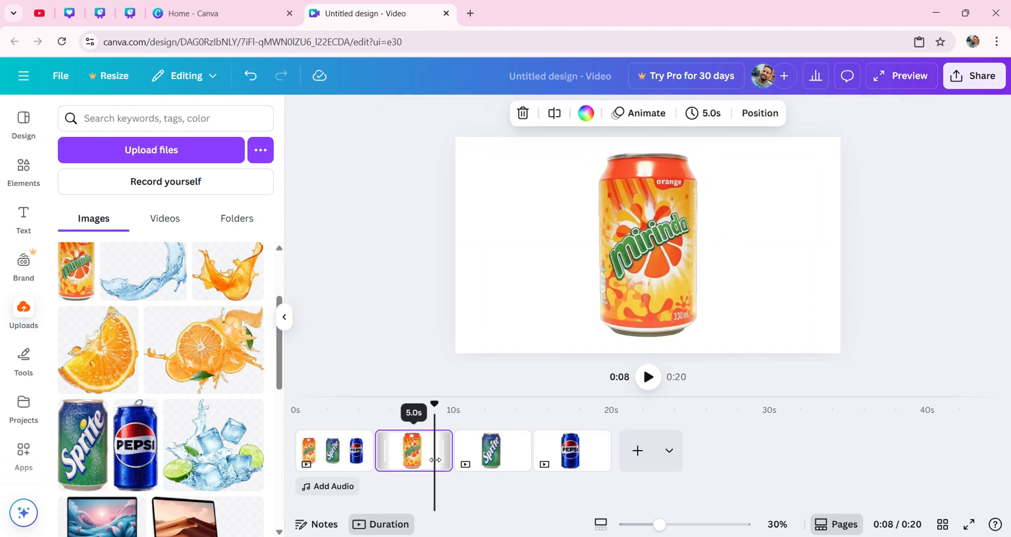
click(581, 110)
scroll(113, 310, down, 4)
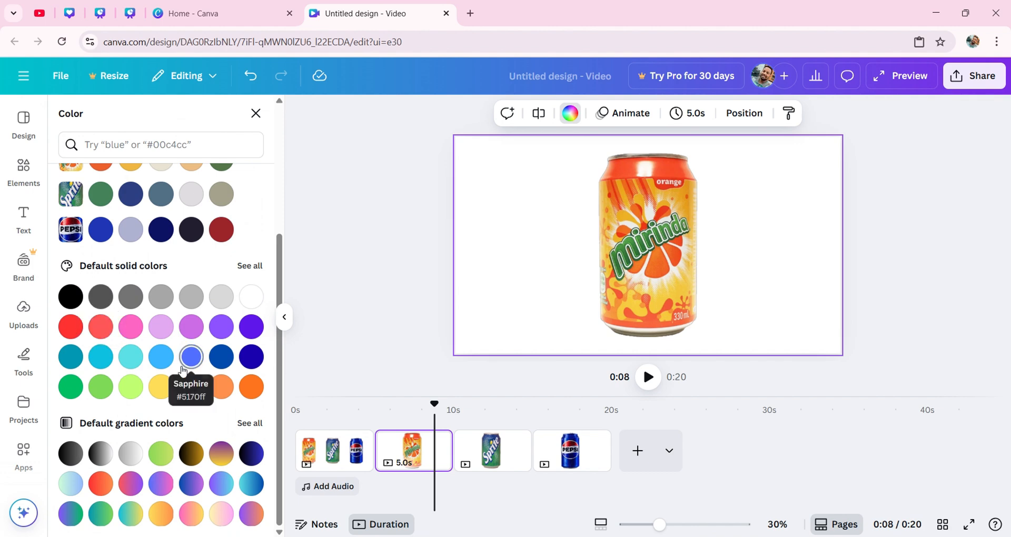
click(100, 485)
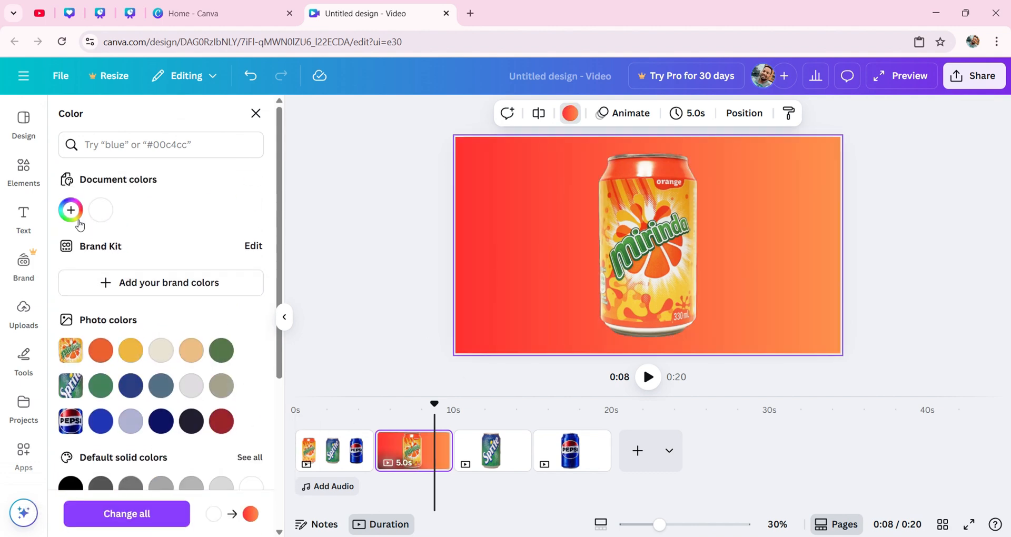
click(74, 216)
click(198, 361)
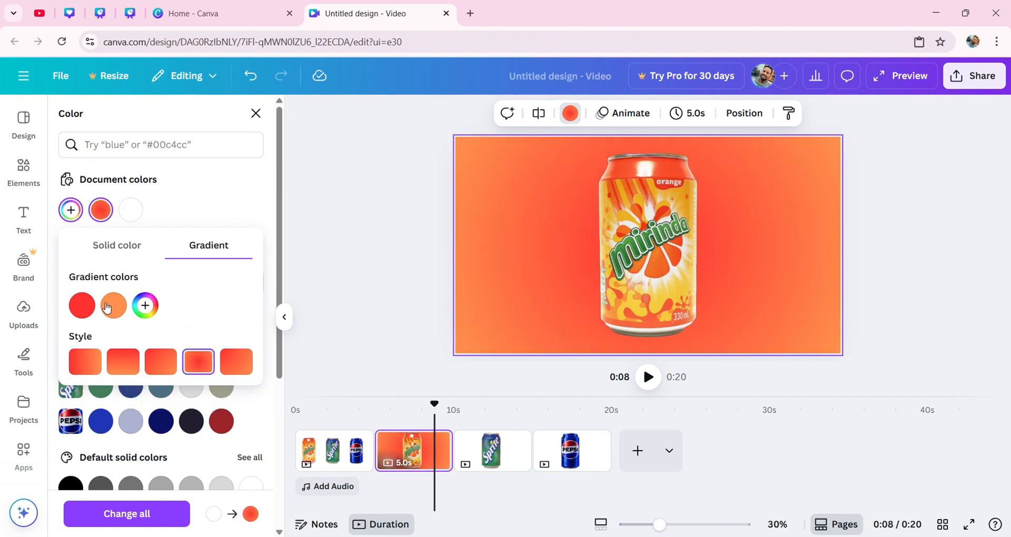
drag(82, 307, 82, 308)
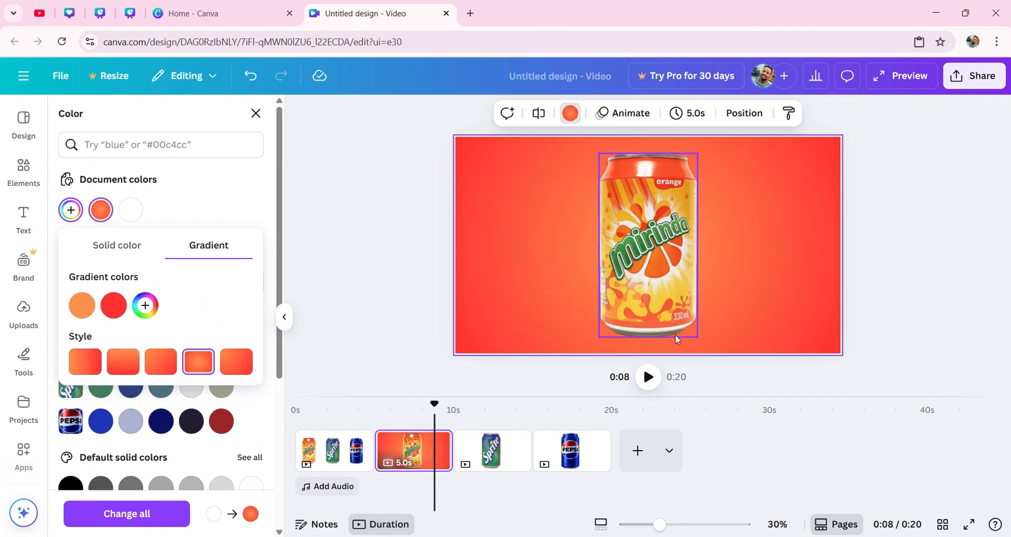
Give the Sprite page background a circular teal-green gradient with light green at the centre and teal at the edges
click(492, 448)
scroll(148, 365, down, 4)
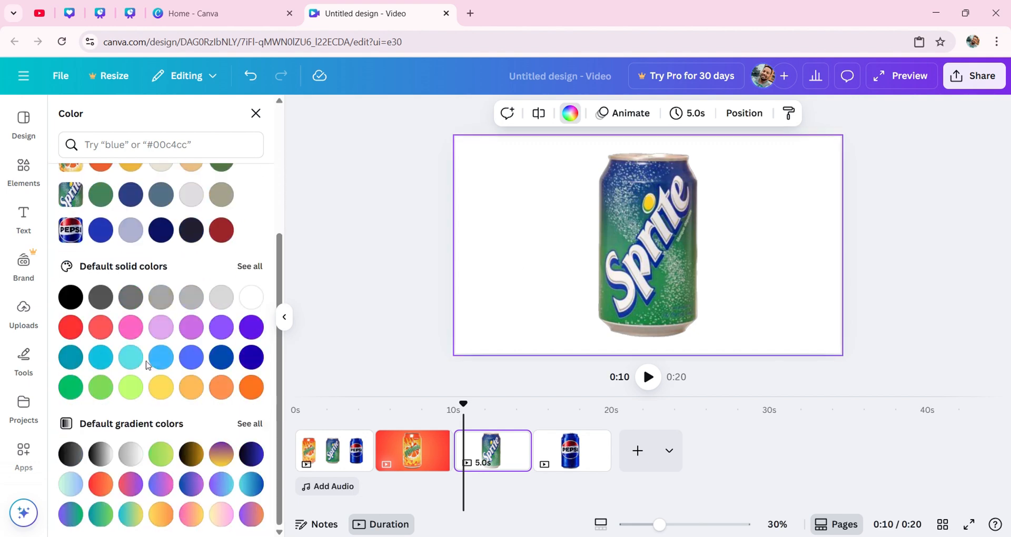
click(101, 514)
scroll(57, 232, up, 5)
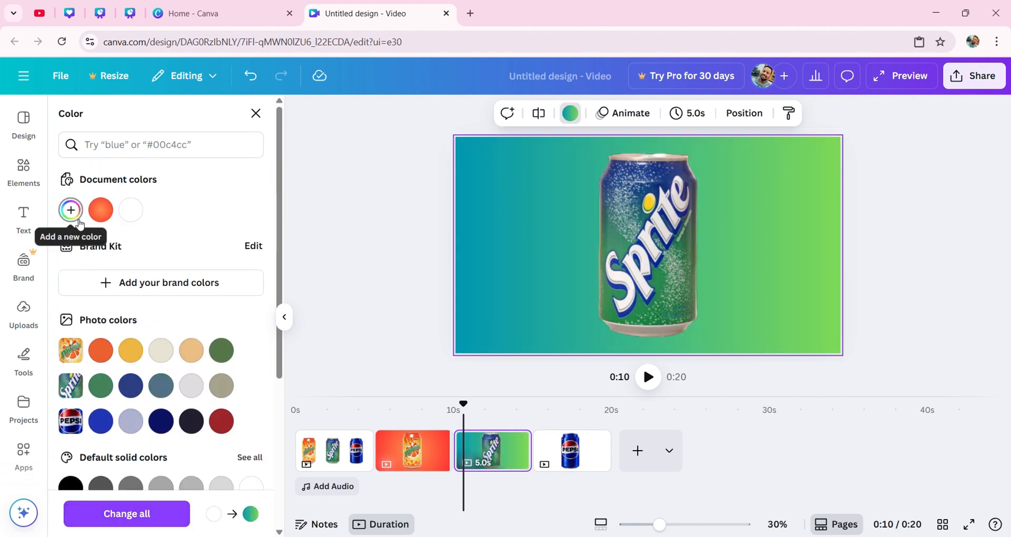
click(72, 212)
click(198, 362)
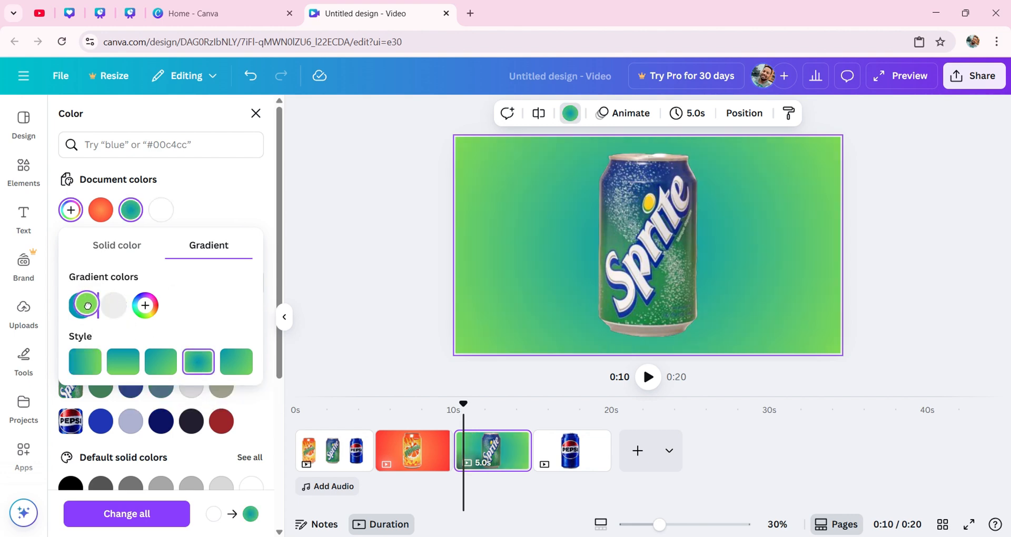
Give the Pepsi page background a circular gradient from light blue #5de0e6 at the centre to dark blue #004aad
click(584, 450)
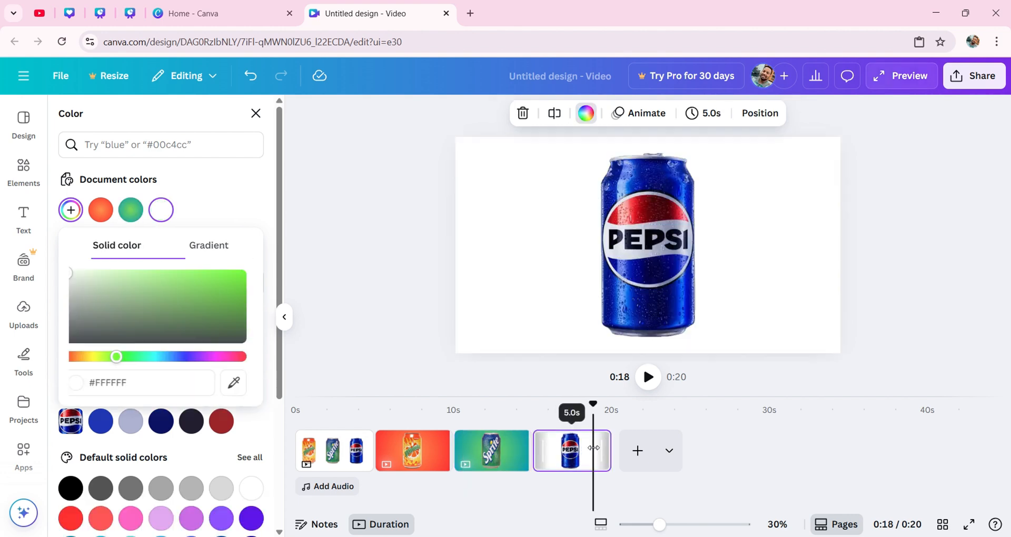
click(563, 124)
scroll(169, 320, down, 4)
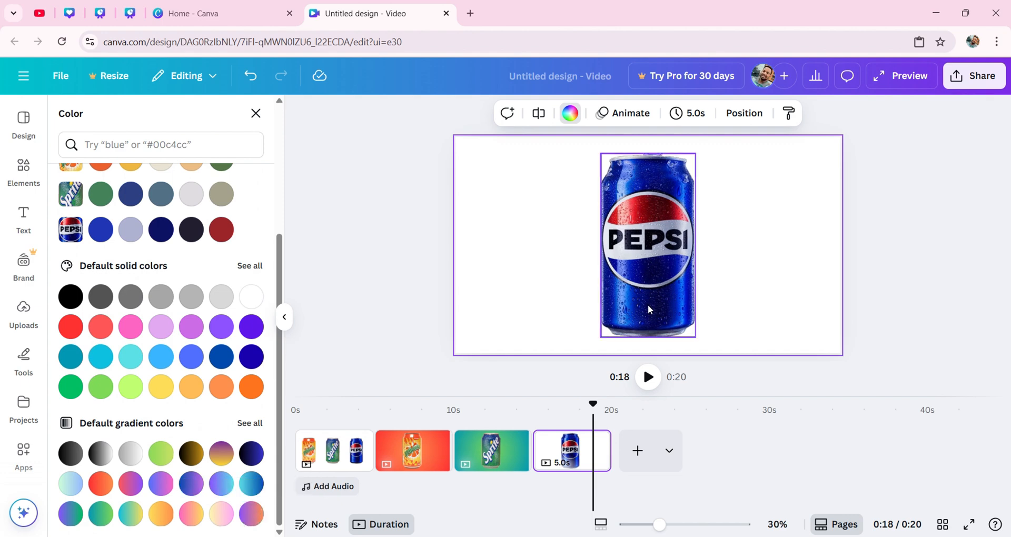
click(252, 483)
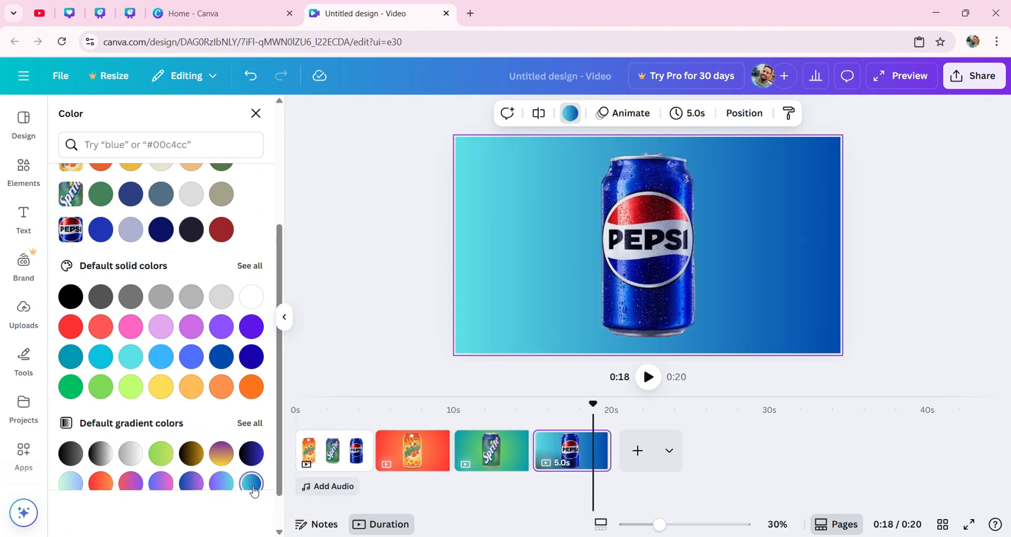
click(72, 221)
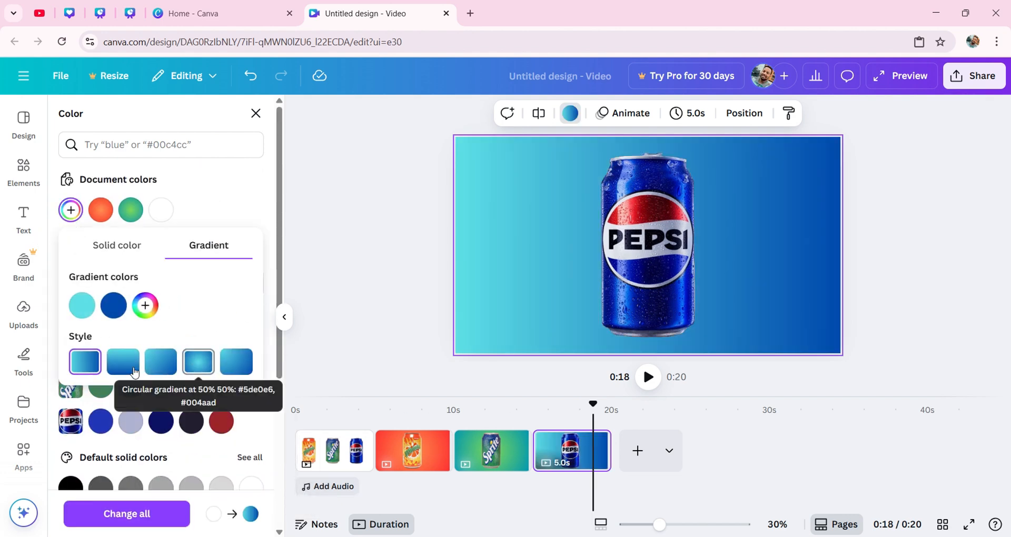
click(198, 362)
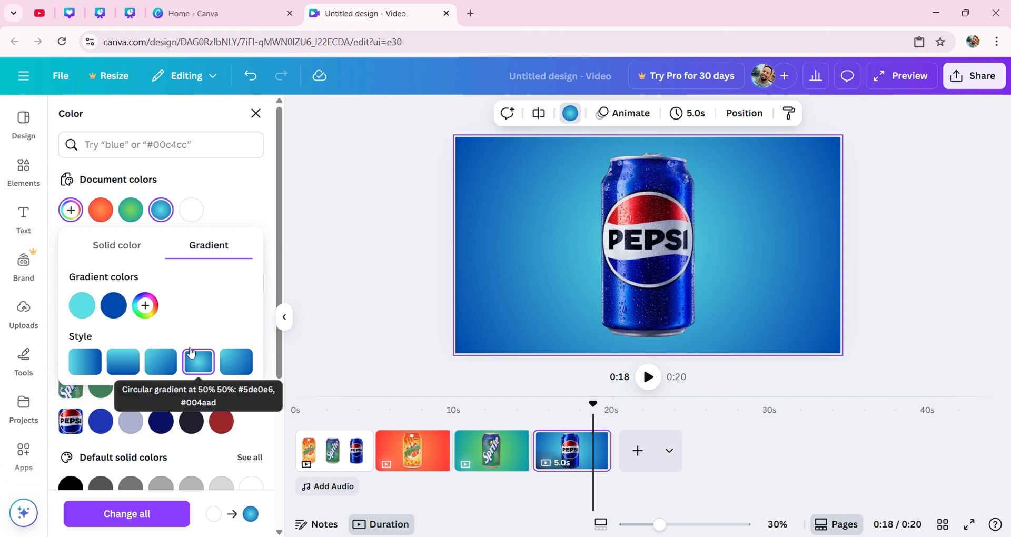
click(915, 254)
click(952, 280)
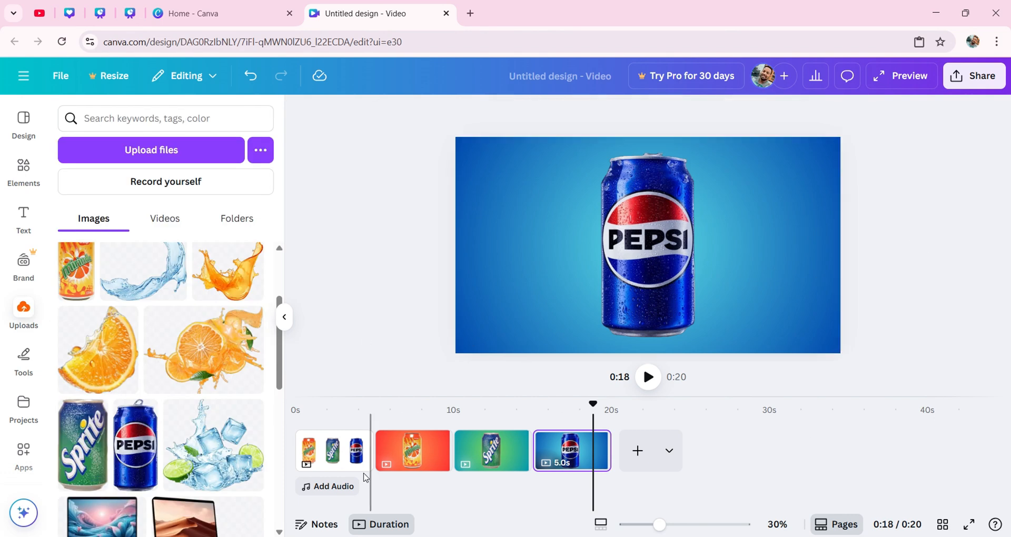
On the first page, enlarge the Sprite, Pepsi and Mirinda cans to the same height, keeping the Sprite can centred
click(342, 466)
click(577, 169)
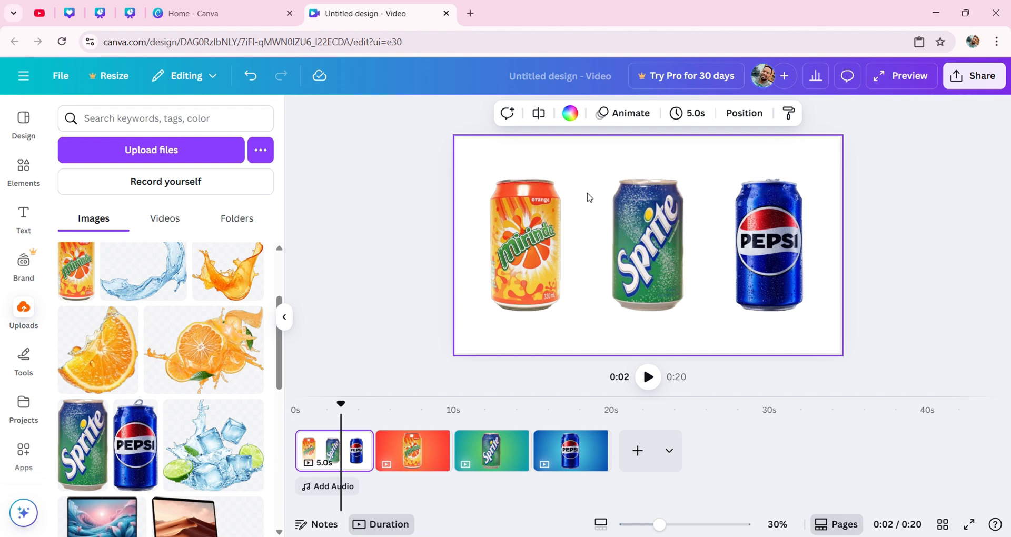
click(659, 232)
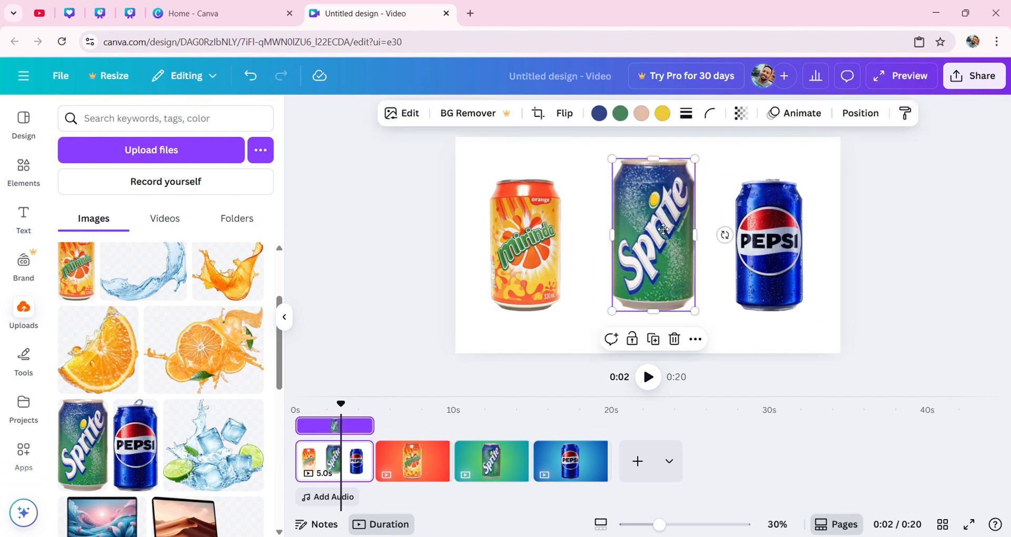
drag(663, 230, 656, 230)
click(769, 242)
drag(804, 179, 815, 158)
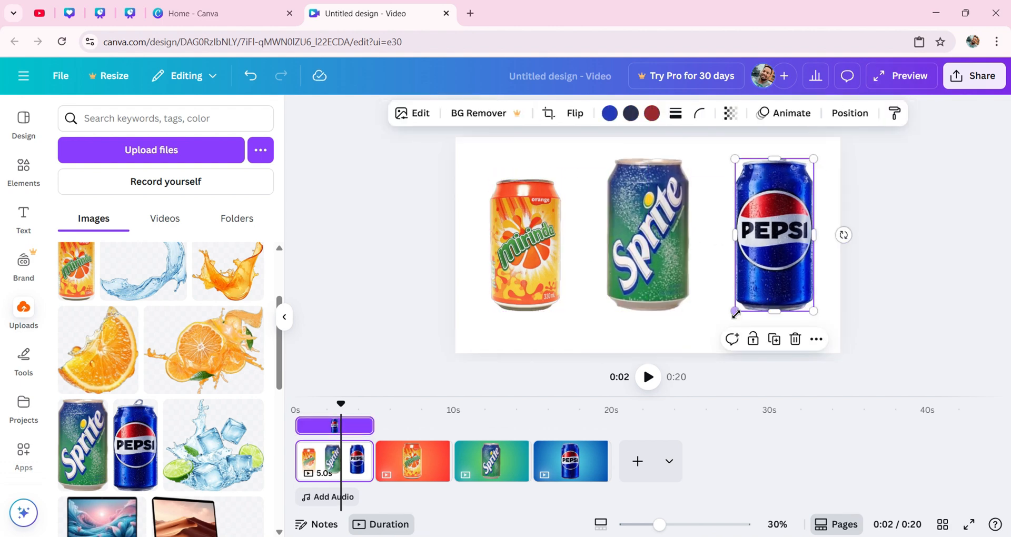
drag(736, 312, 735, 311)
click(540, 292)
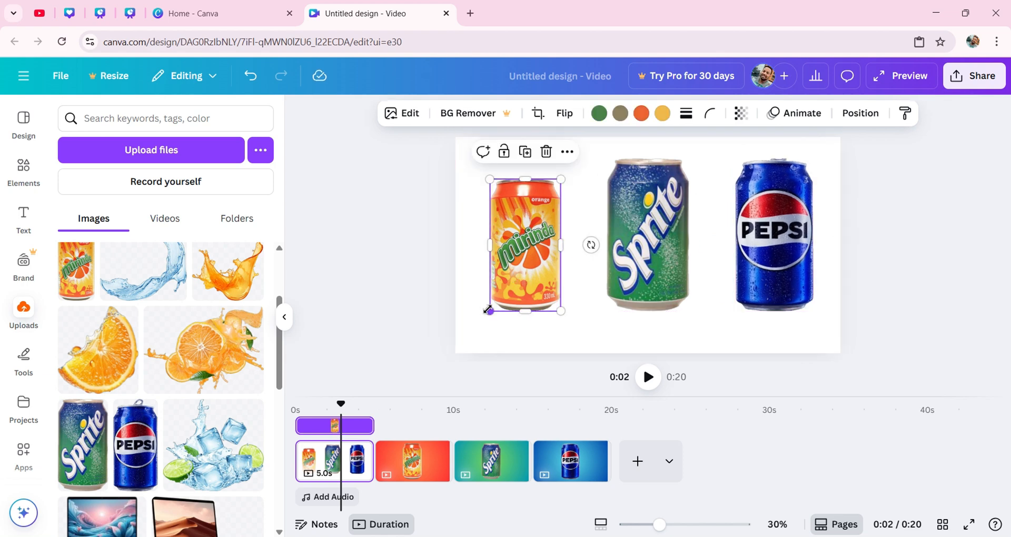
drag(485, 180, 479, 158)
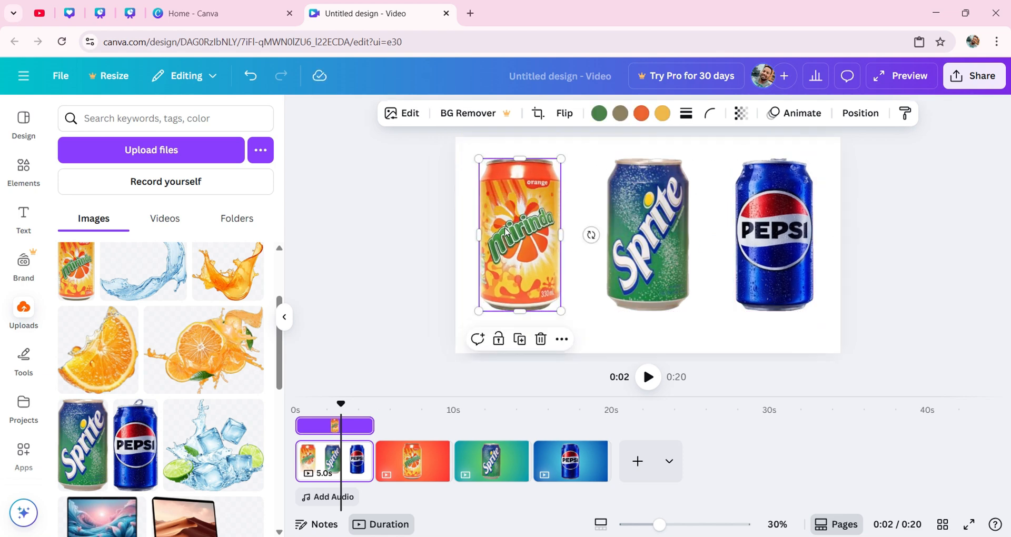
drag(508, 231, 511, 229)
Select all three cans on the first page and move them down together to the vertical centre
click(588, 154)
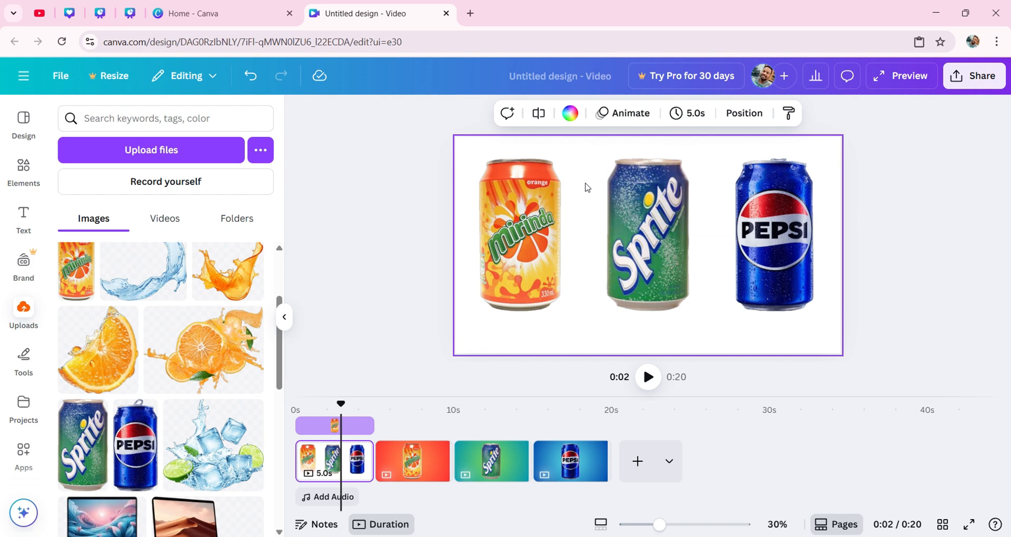
drag(469, 253, 675, 256)
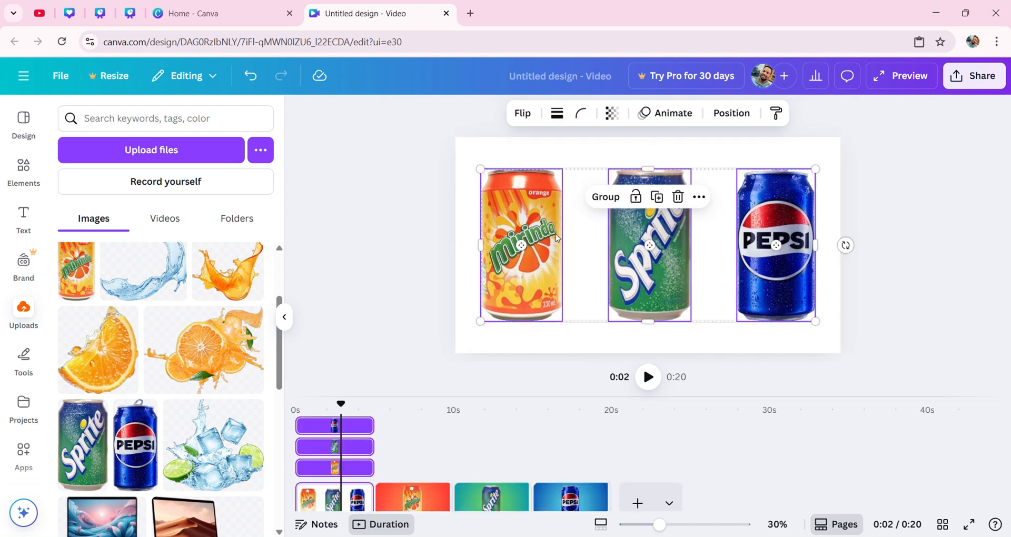
click(518, 165)
Add a square shape to the first page and stretch it to full page height over the Mirinda can's third
click(23, 167)
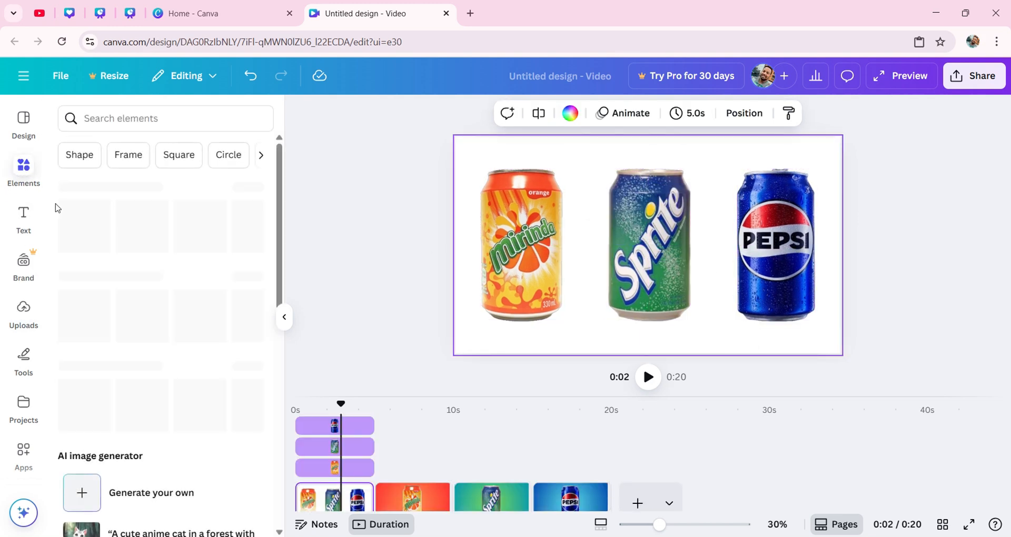
click(79, 156)
click(250, 219)
scroll(225, 351, down, 5)
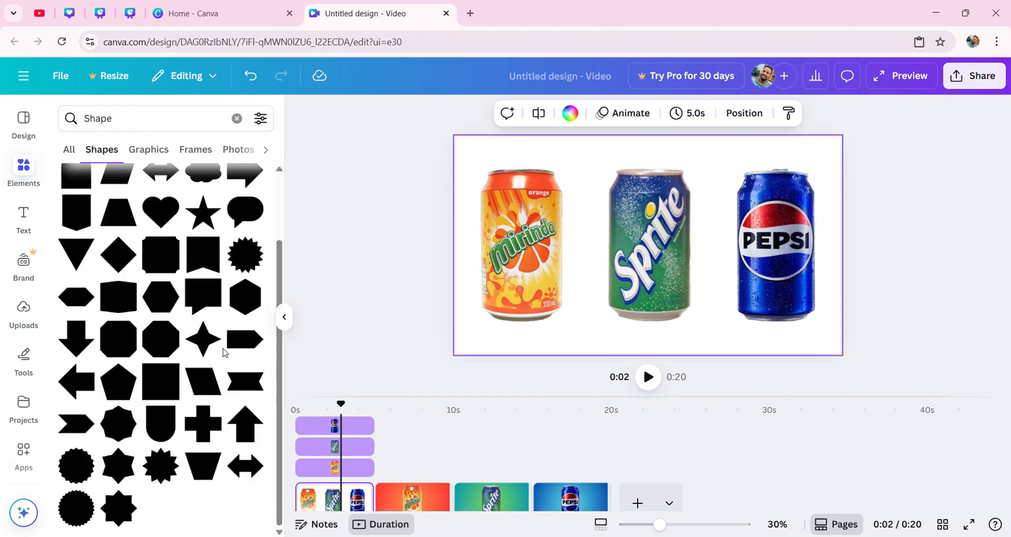
click(164, 382)
drag(665, 237, 506, 160)
drag(520, 199, 579, 351)
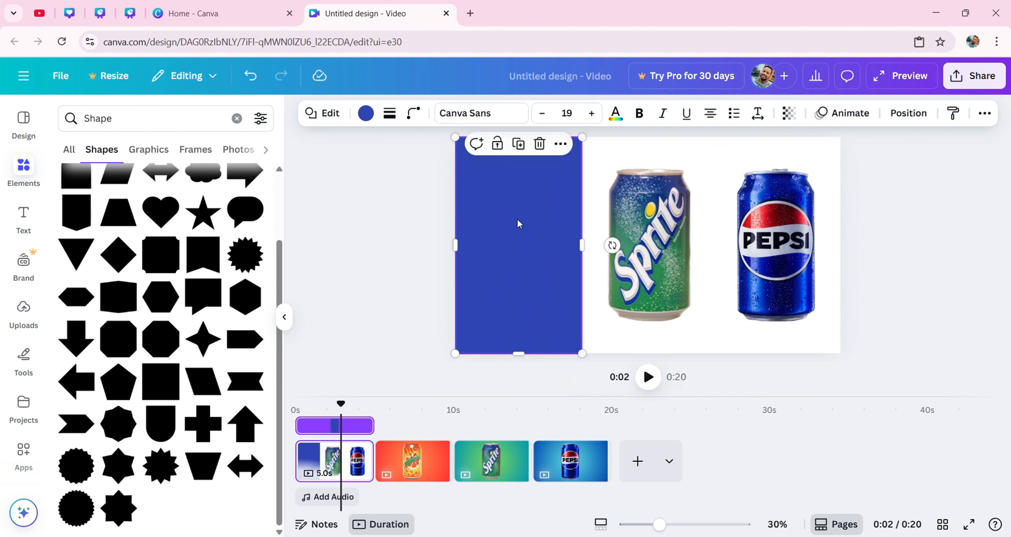
Duplicate the blue panel twice and place the copies over the Sprite and Pepsi thirds of the page
click(518, 144)
drag(553, 249, 581, 245)
click(513, 235)
click(519, 144)
drag(519, 251, 779, 251)
key(Escape)
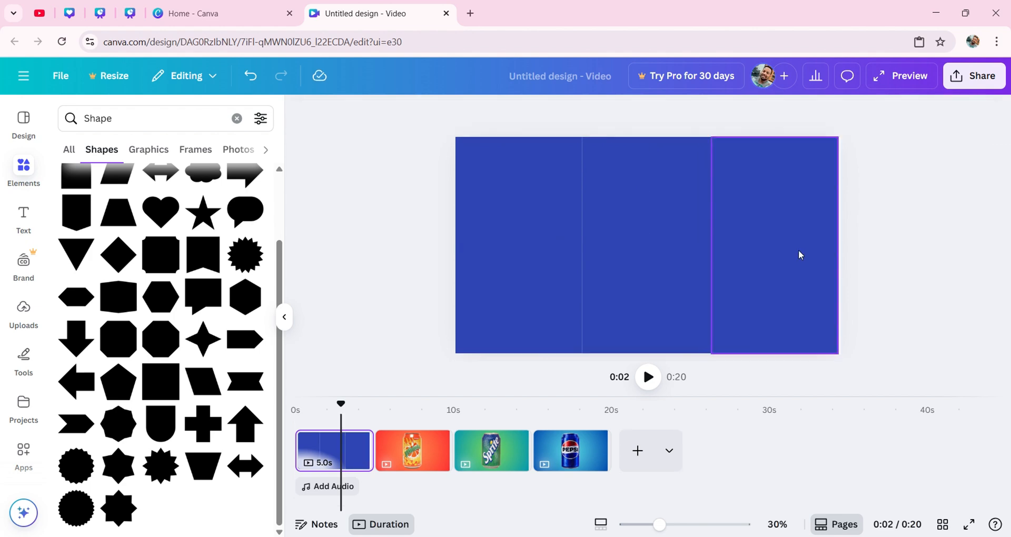
Adjust the widths of the Sprite and Pepsi panels so the three panels meet and reach the page edge
click(617, 243)
drag(582, 246, 581, 246)
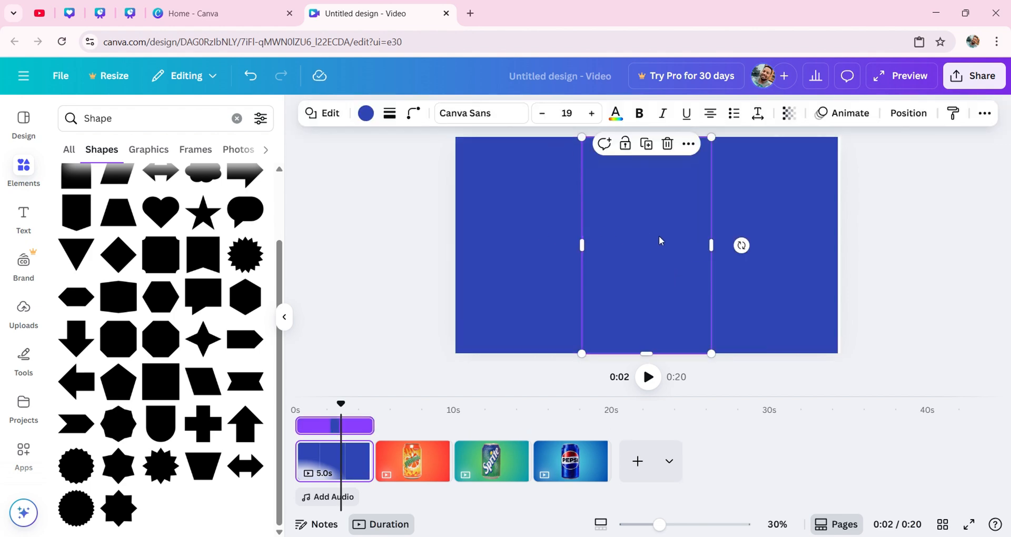
click(774, 214)
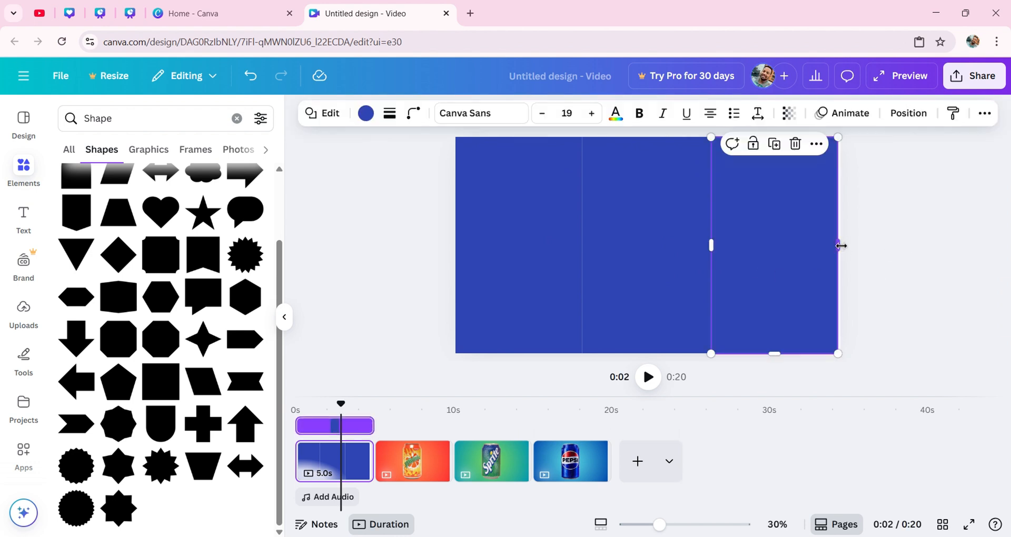
click(698, 240)
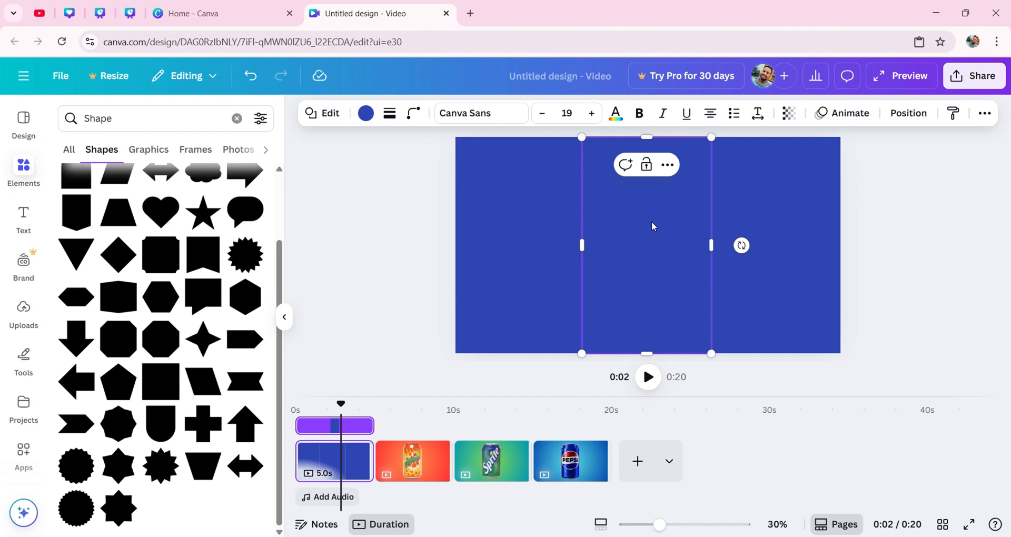
Fill the three panels with the document's circular gradients: red-orange for Mirinda, green for Sprite and blue for Pepsi
click(521, 210)
click(366, 113)
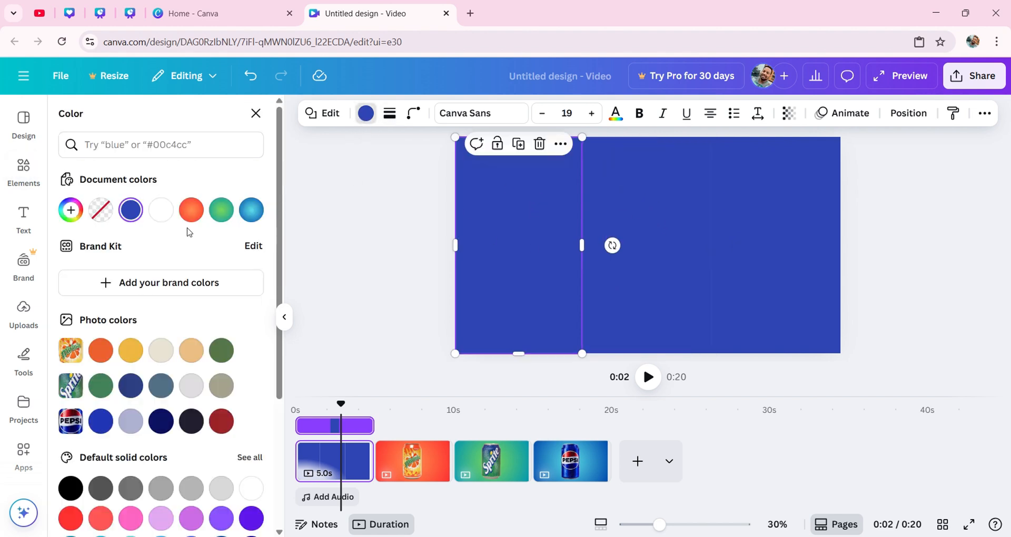
click(192, 210)
click(630, 201)
click(221, 210)
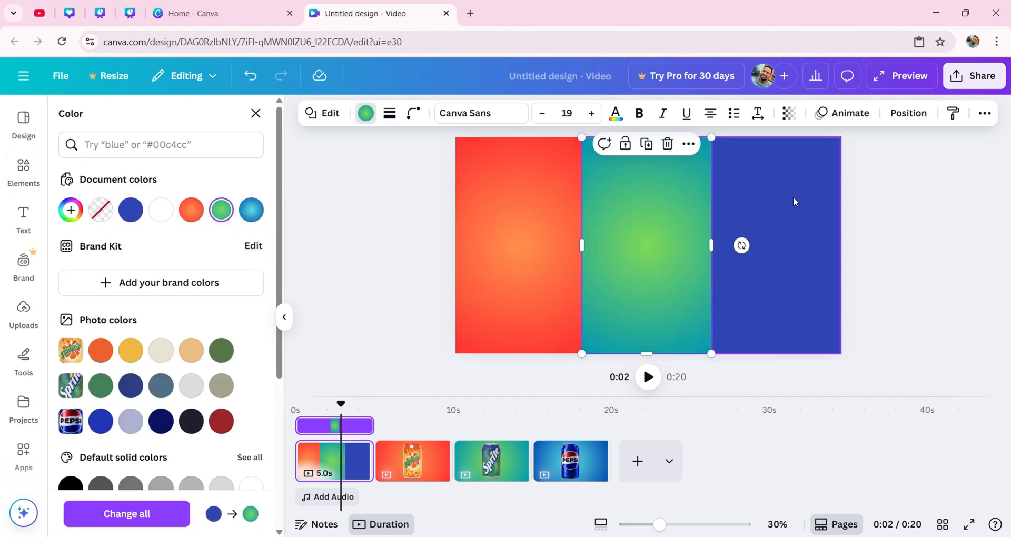
click(793, 198)
click(251, 210)
Reorder the first page's layers so the three gradient panels lie behind the cans
right_click(521, 218)
mouse_move(578, 304)
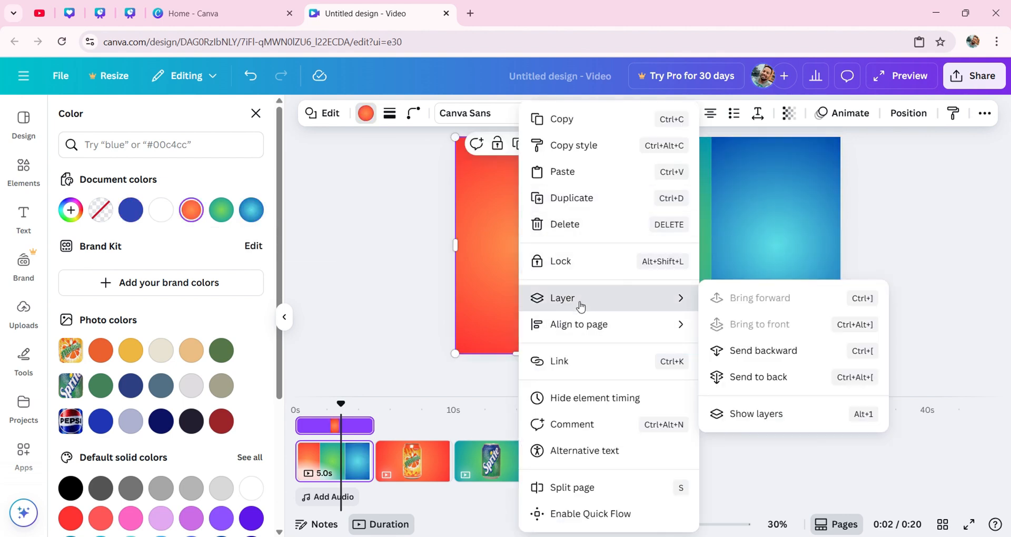
click(774, 416)
drag(222, 311, 221, 437)
drag(215, 282, 214, 379)
drag(222, 226, 210, 364)
click(936, 252)
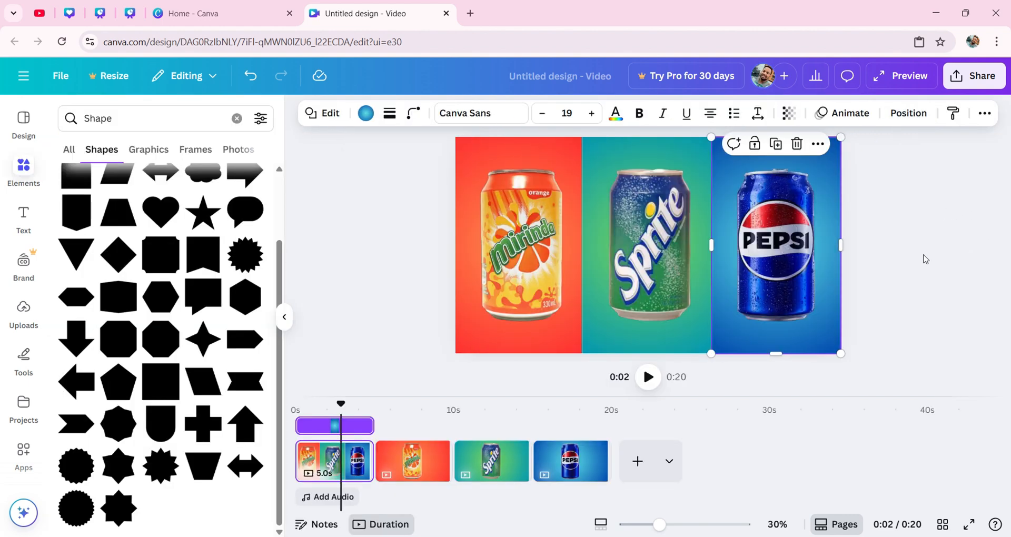
Duplicate the Mirinda page directly after itself and select the Sprite page
click(430, 451)
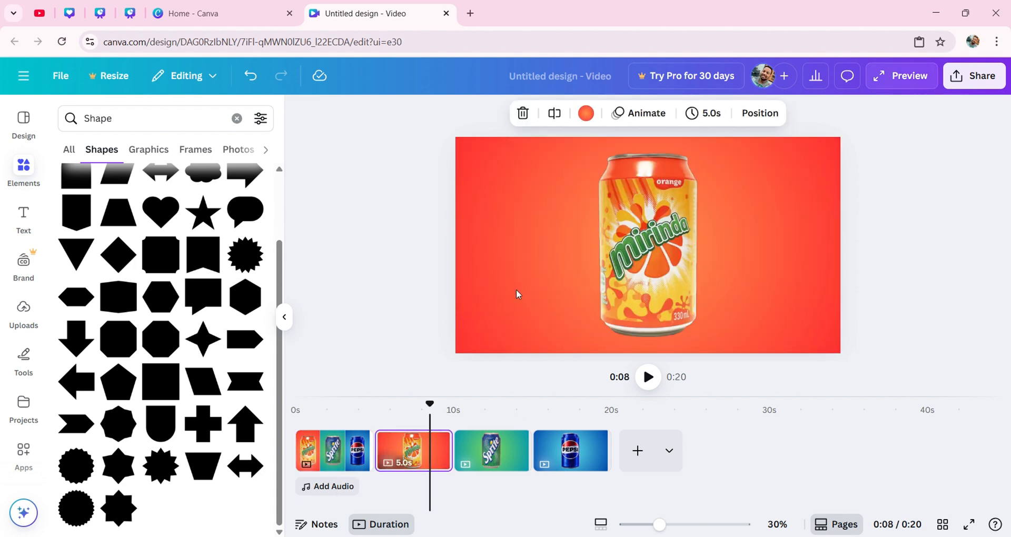
right_click(432, 441)
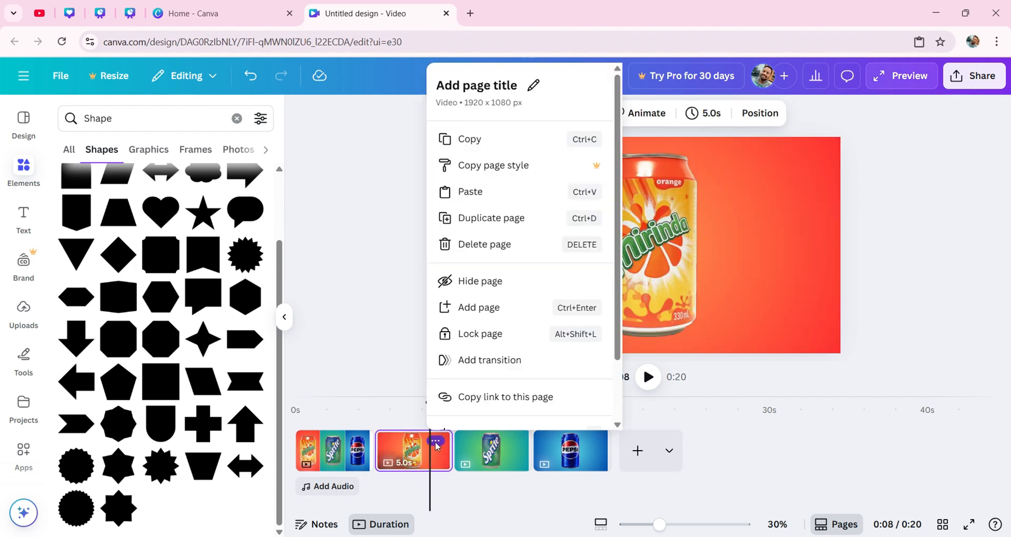
click(481, 193)
click(591, 410)
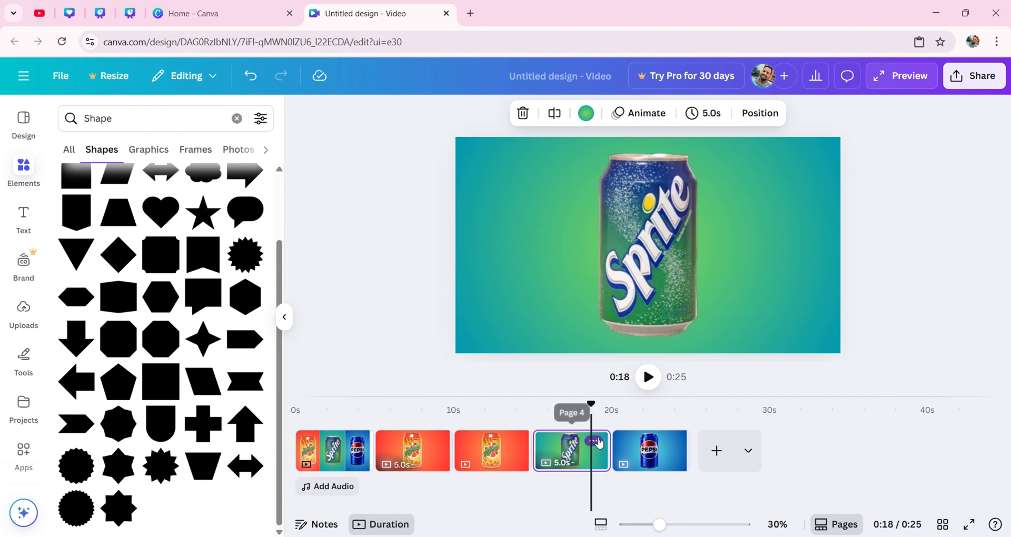
Duplicate the Sprite page and the Pepsi page, placing each copy directly after its original
click(595, 441)
click(632, 218)
click(731, 451)
click(751, 440)
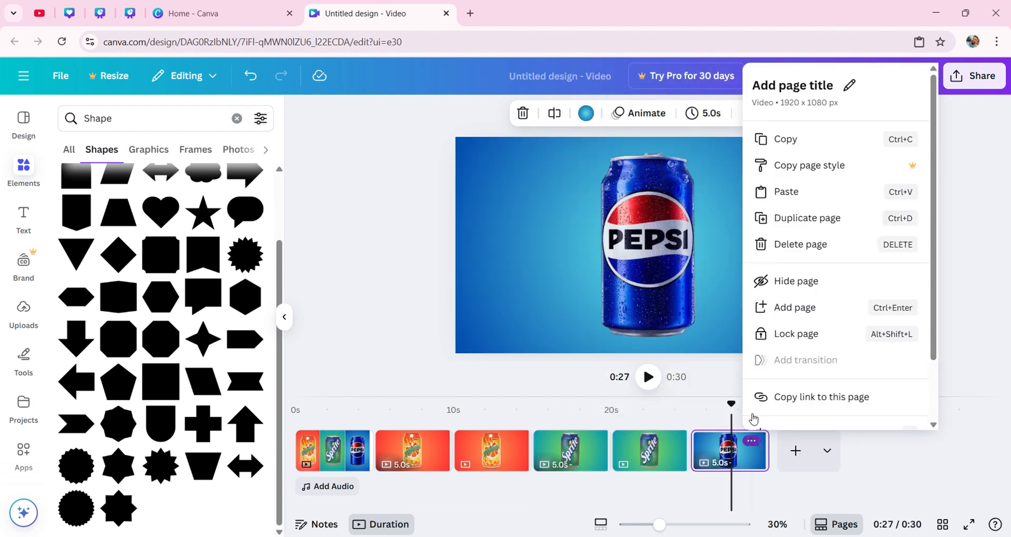
click(787, 192)
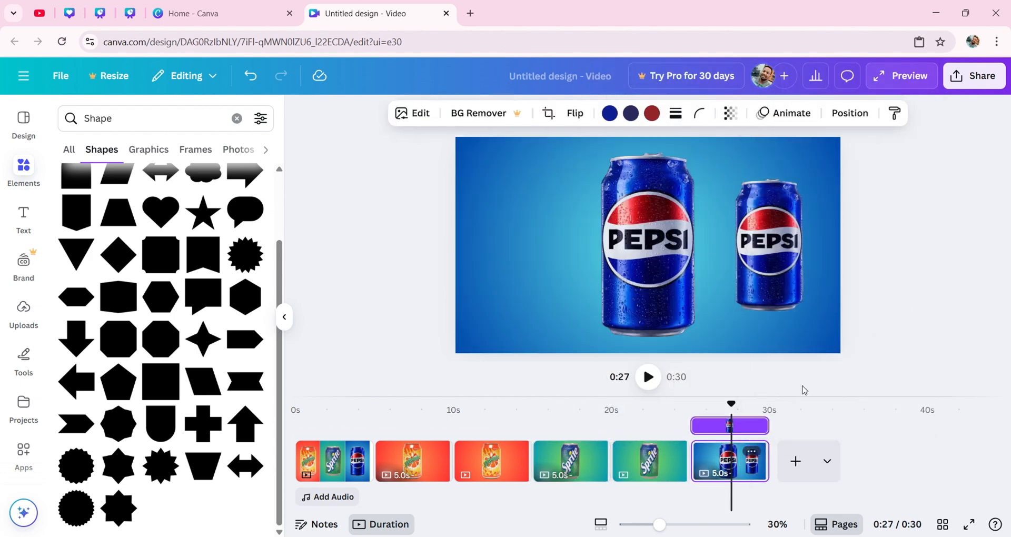
key(ctrl+z)
click(753, 444)
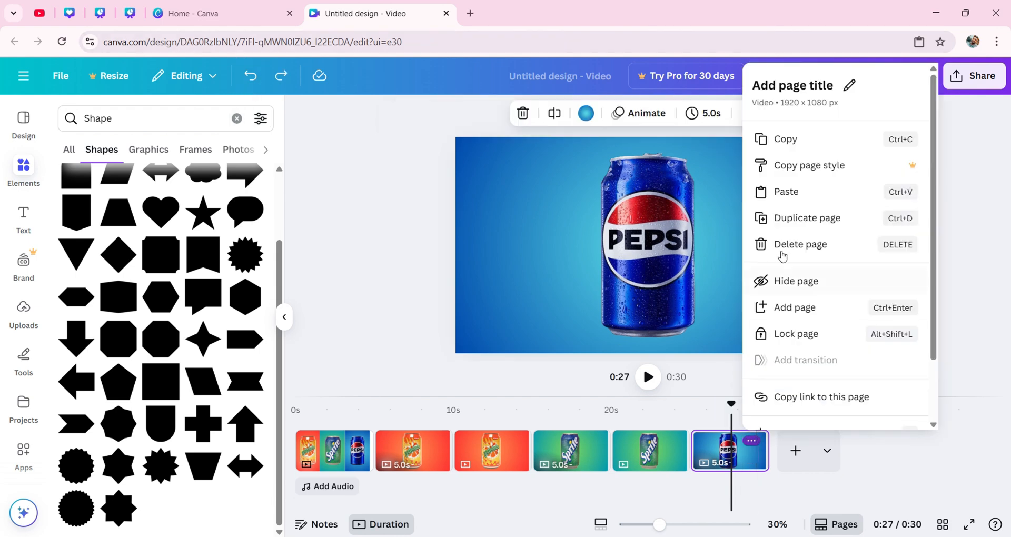
click(785, 219)
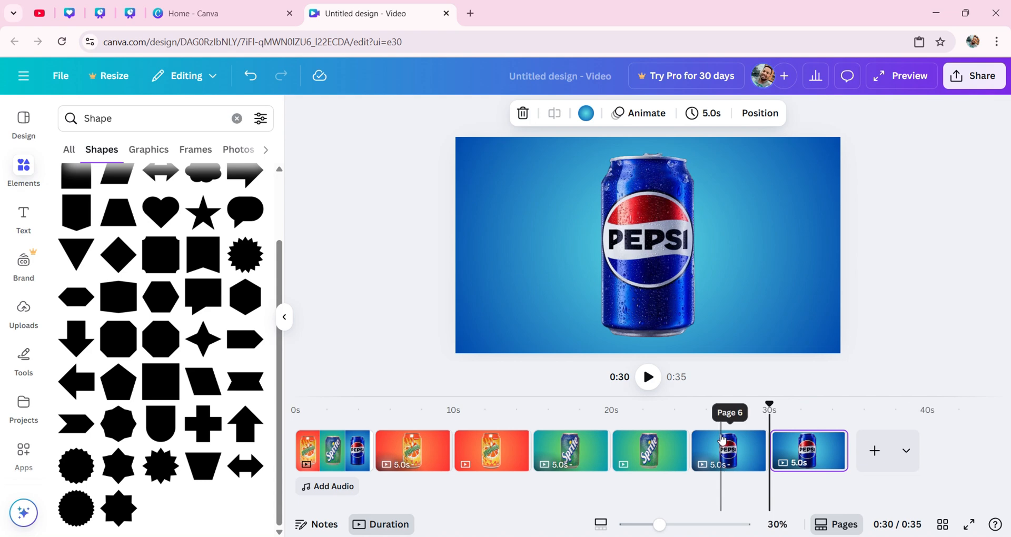
Add the uploaded orange splash, orange cluster and orange slice to the duplicated Mirinda page, with the fruit on either side of the can's base
click(413, 454)
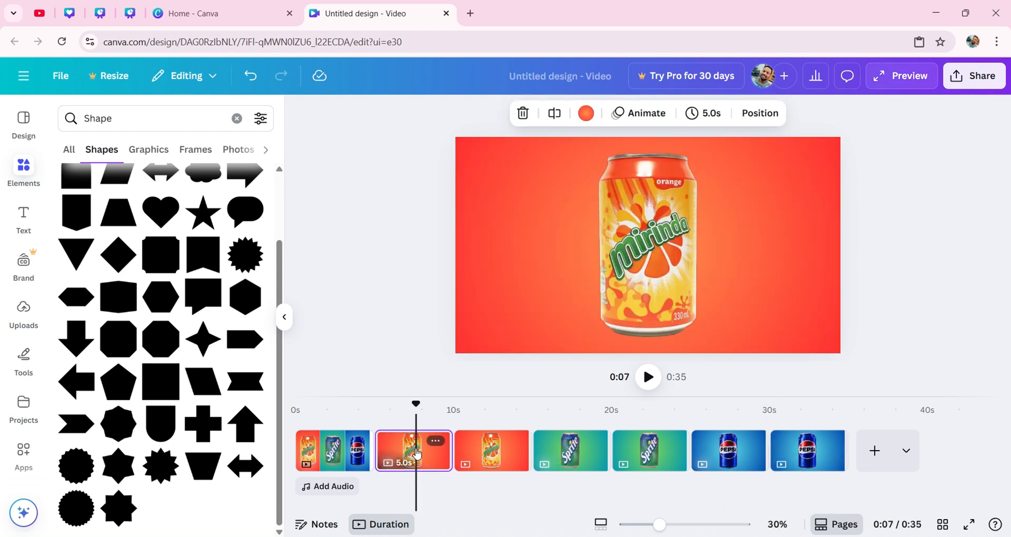
click(28, 315)
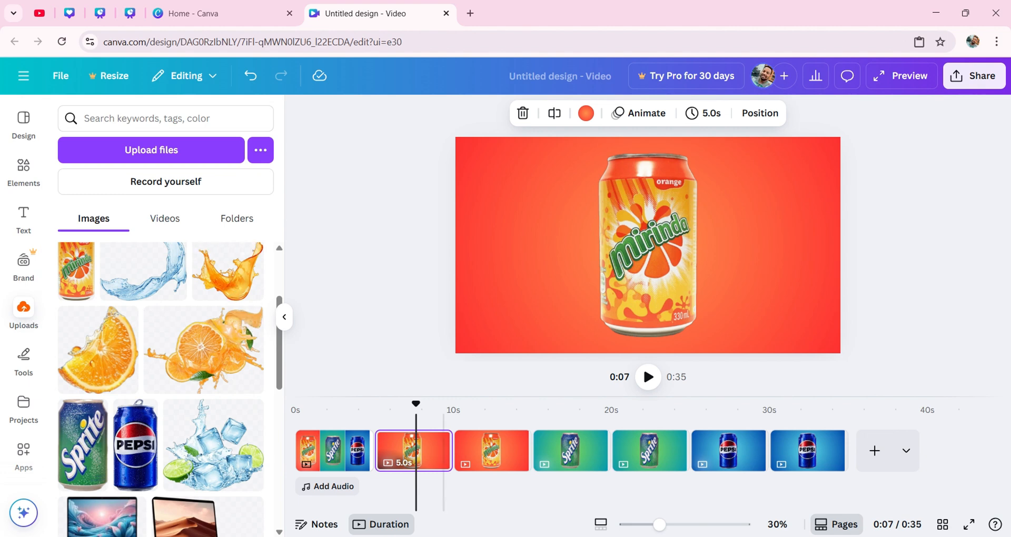
click(483, 446)
click(181, 386)
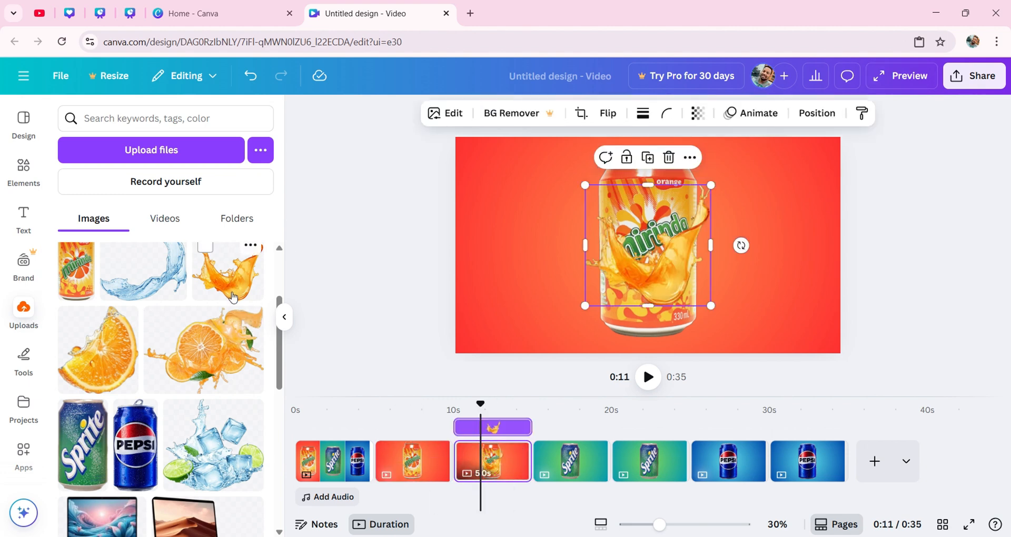
click(181, 386)
drag(660, 252, 566, 307)
drag(664, 221, 706, 255)
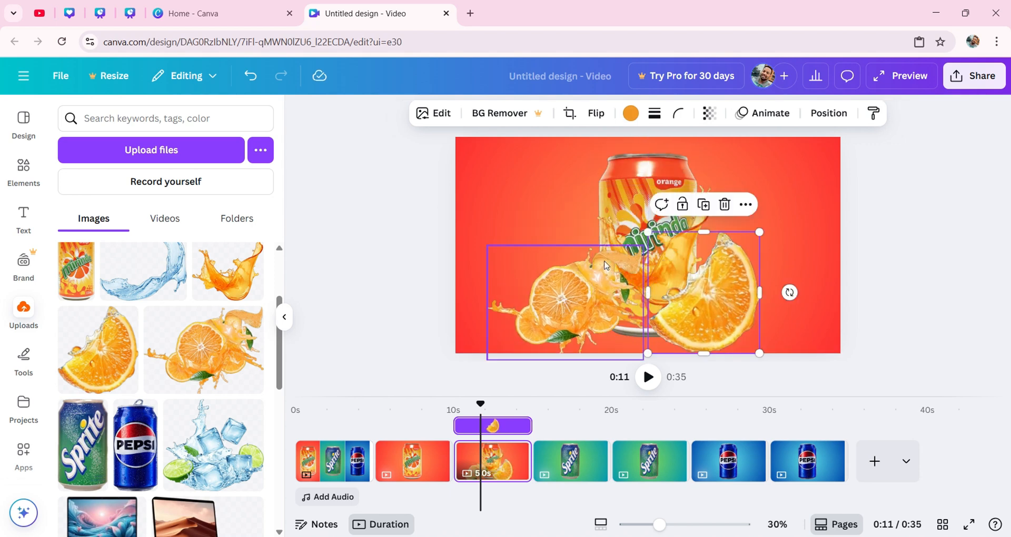
Enlarge the orange splash and position it so it wraps around the lower part of the Mirinda can
click(706, 211)
click(707, 221)
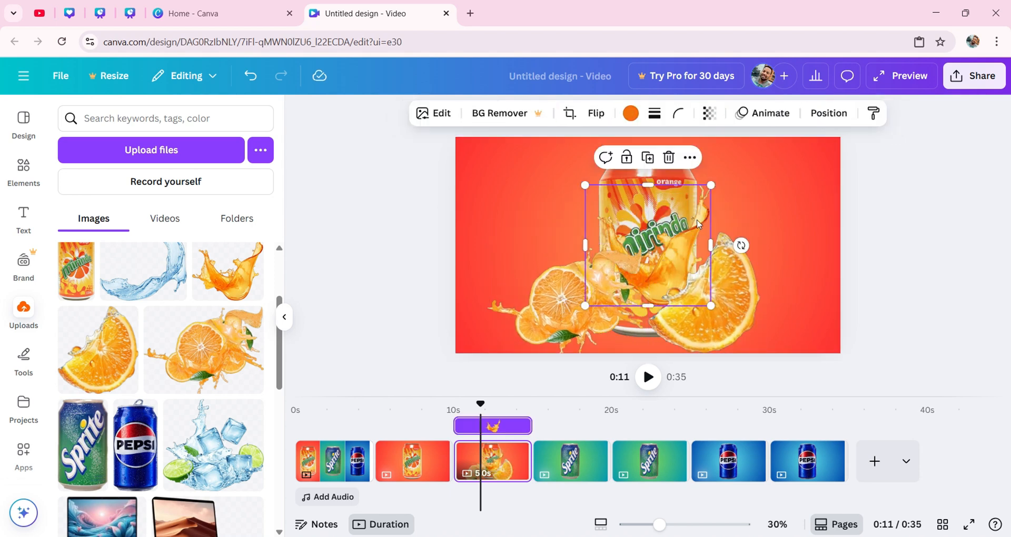
drag(598, 272, 528, 272)
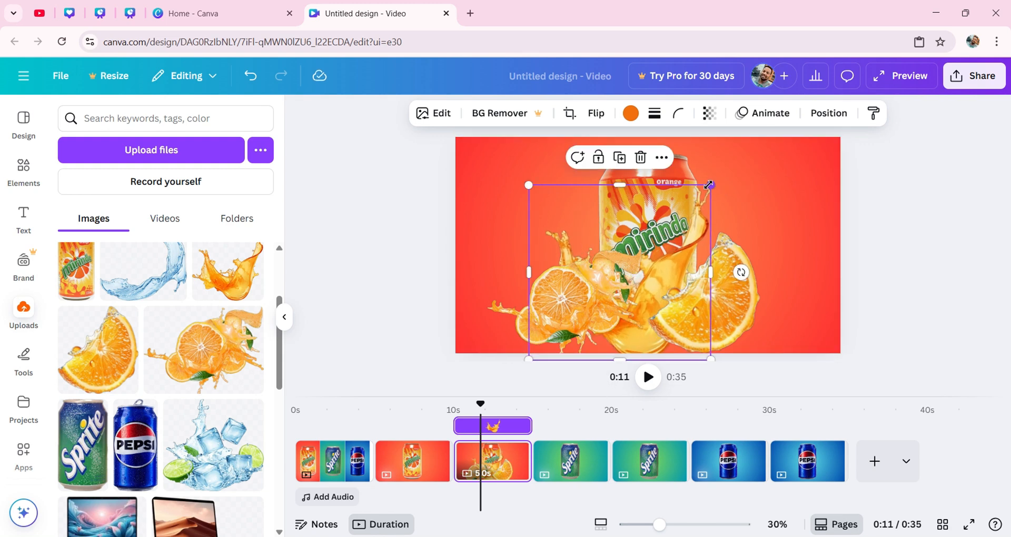
drag(711, 185, 761, 137)
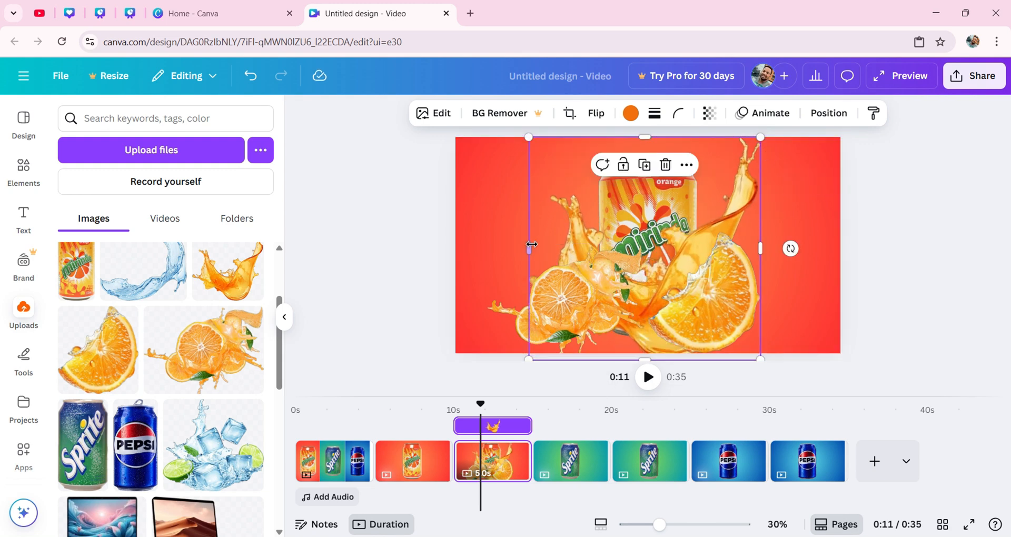
drag(531, 244, 510, 249)
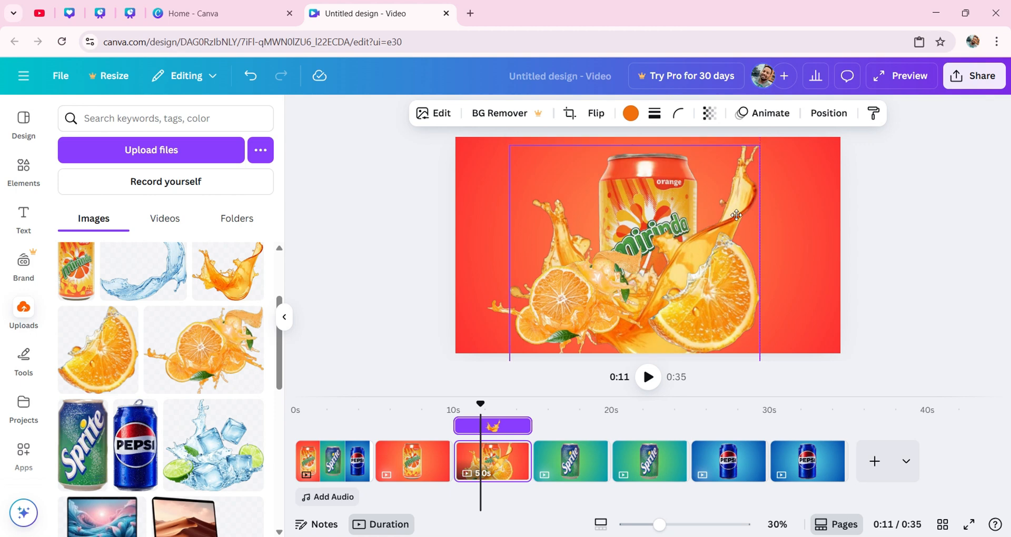
drag(761, 137, 759, 185)
drag(716, 221, 724, 221)
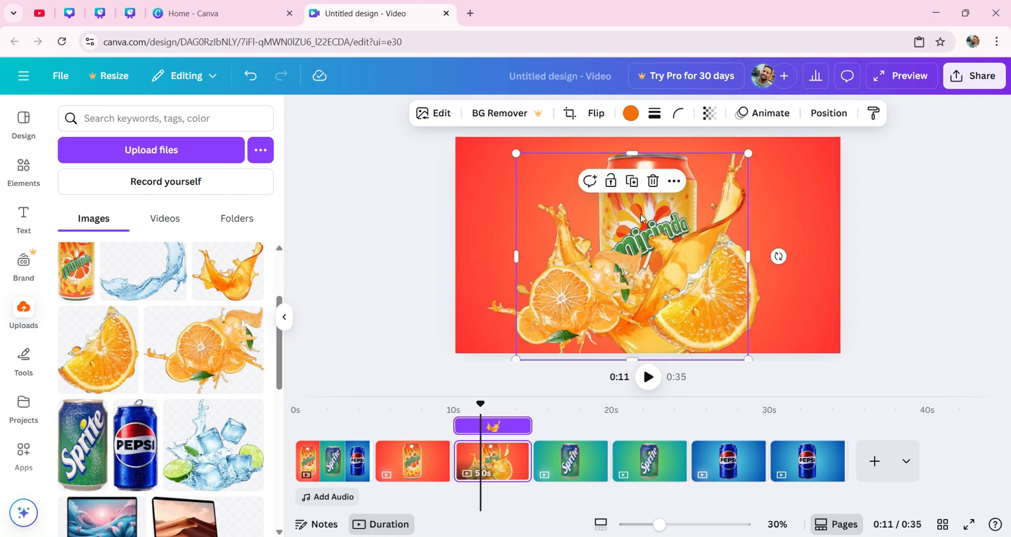
Tilt the Mirinda can clockwise and position it inside the orange splash
click(767, 192)
drag(650, 160, 649, 171)
click(664, 177)
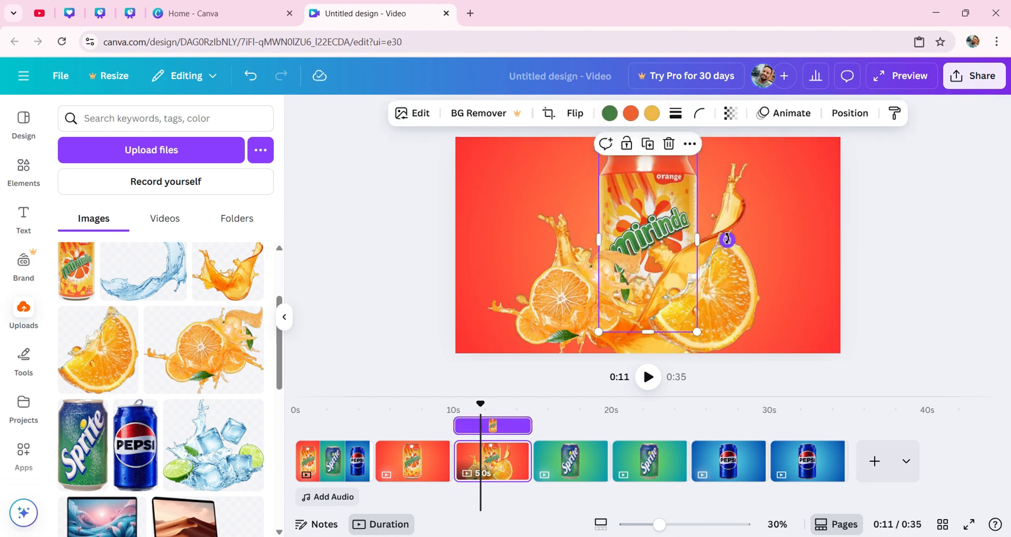
drag(727, 240, 723, 262)
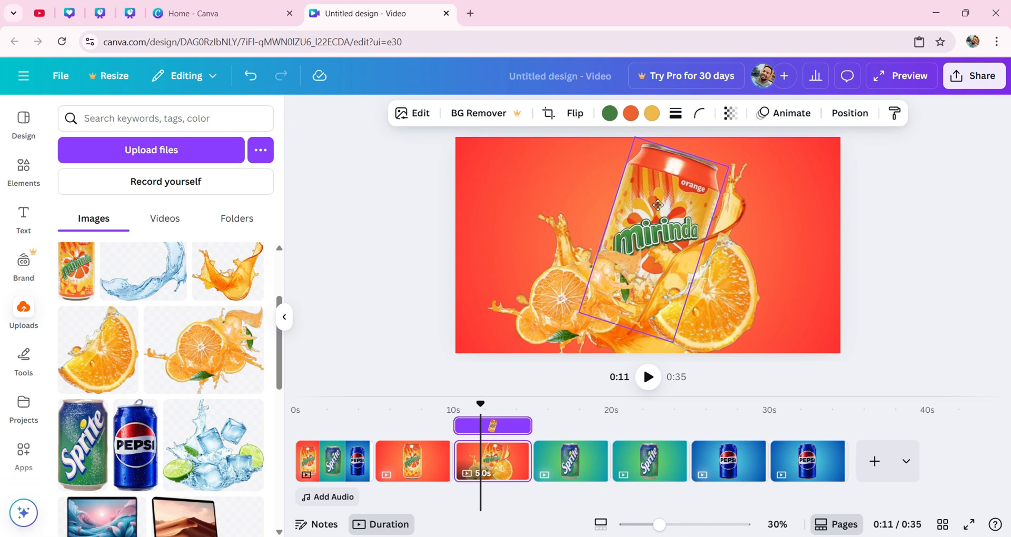
drag(657, 205, 660, 204)
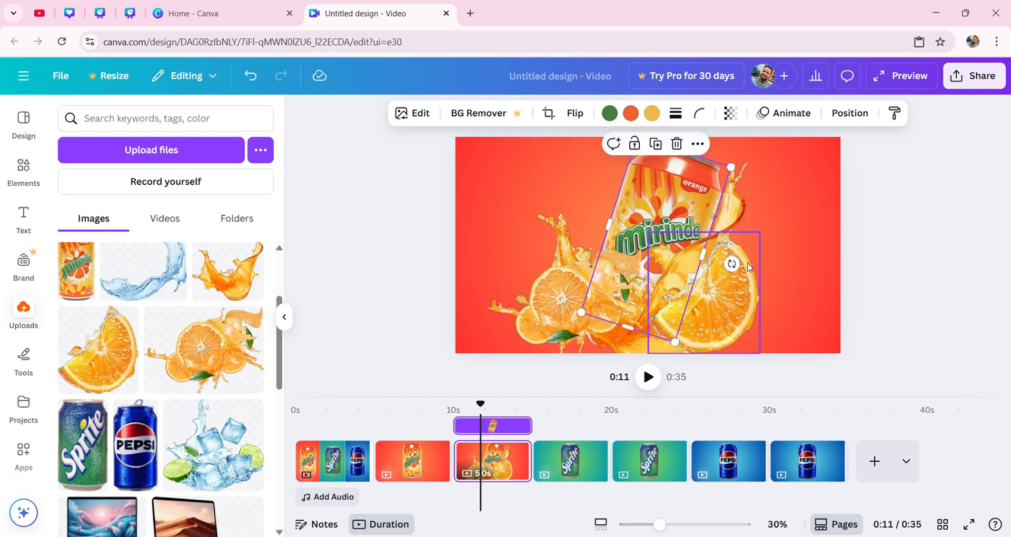
Shrink the orange slice, rotate the orange cluster clockwise, and arrange both around the base of the Mirinda can
click(759, 293)
drag(760, 231, 728, 267)
drag(702, 319, 708, 306)
click(569, 300)
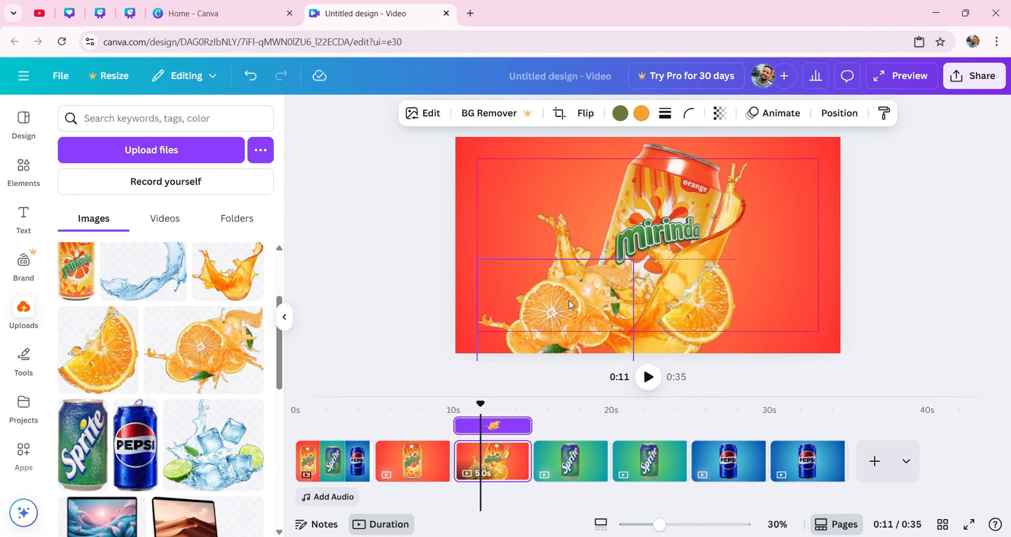
drag(569, 304, 569, 305)
drag(438, 220, 508, 177)
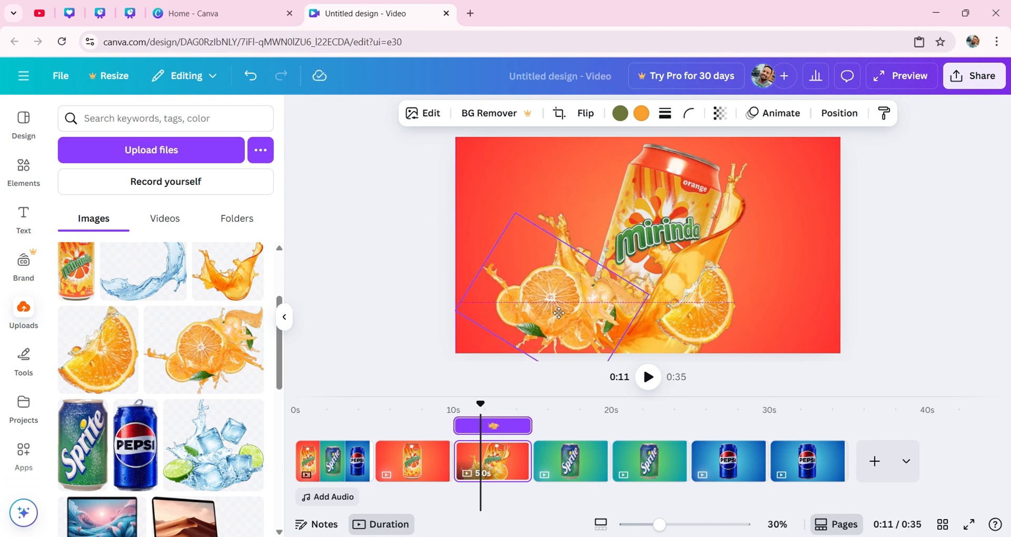
drag(560, 310, 559, 311)
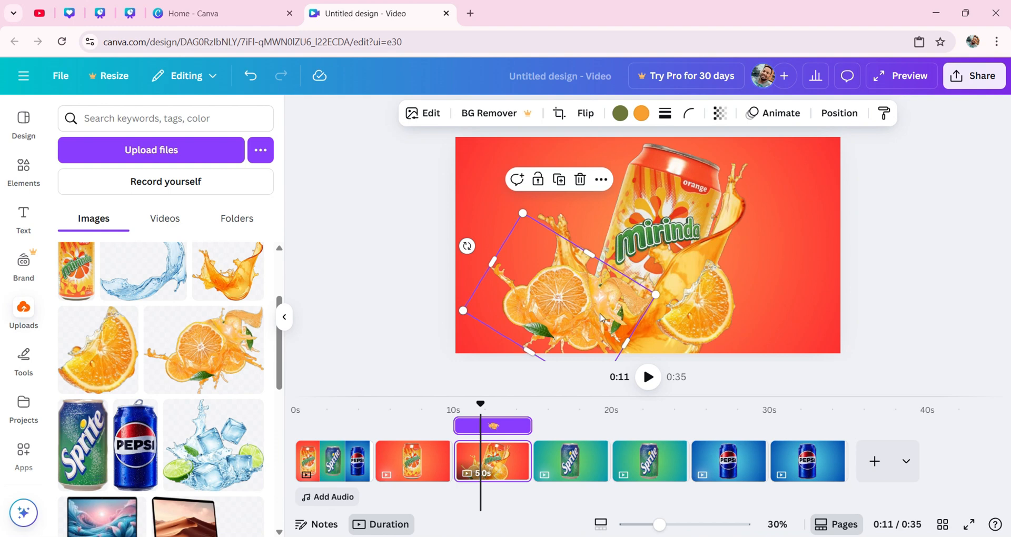
Shift the tilted Mirinda can slightly down toward the orange cluster and shrink the splash a little to fit around it
click(662, 156)
drag(662, 156, 641, 173)
click(739, 216)
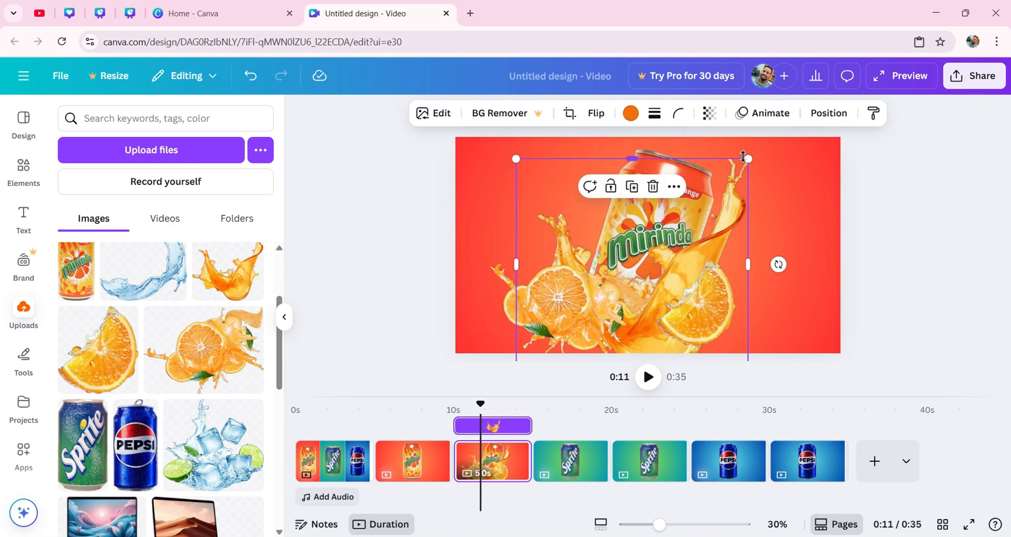
drag(517, 164, 535, 172)
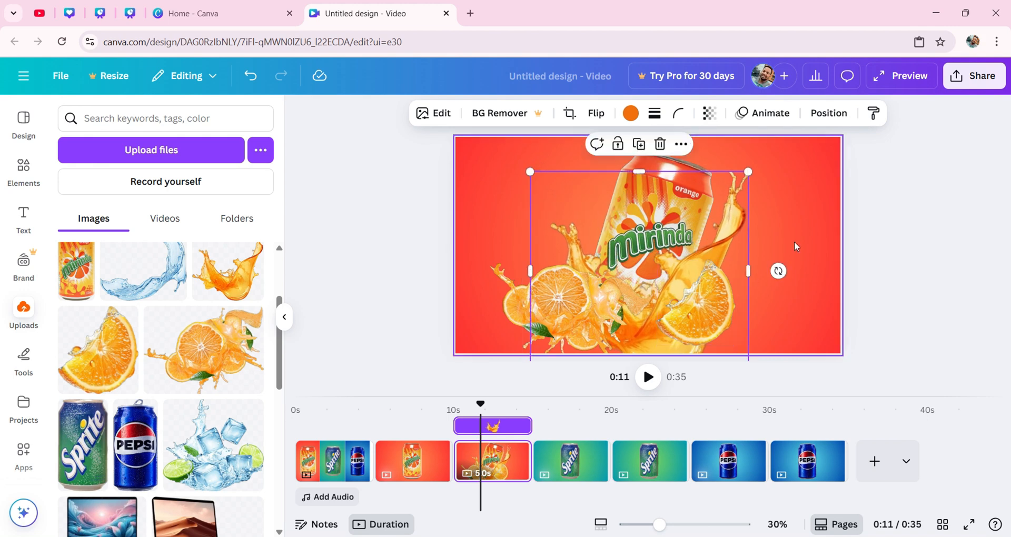
Move the entire Mirinda can, splash and fruit arrangement slightly to the right and down on the page
key(ctrl+a)
drag(613, 294, 632, 303)
click(745, 221)
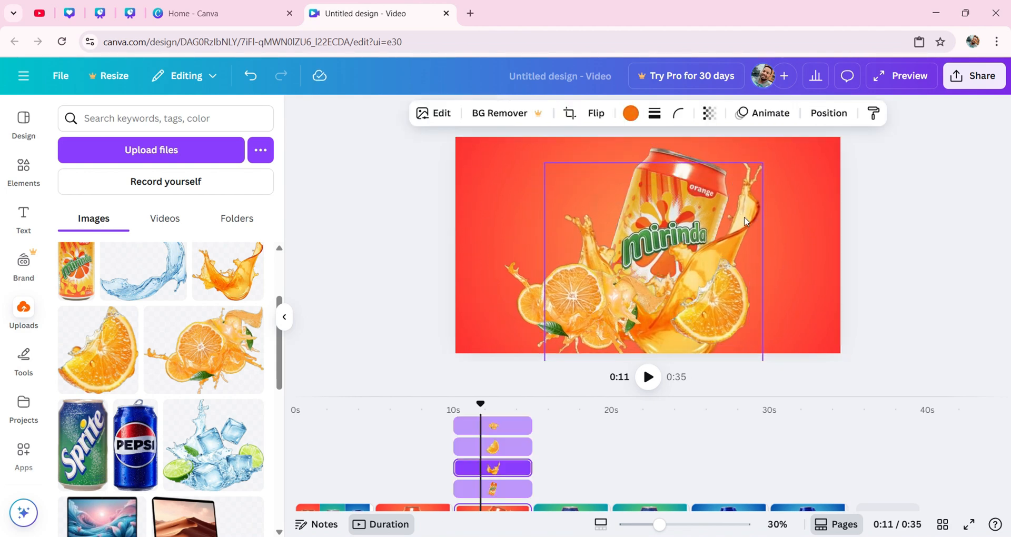
click(887, 232)
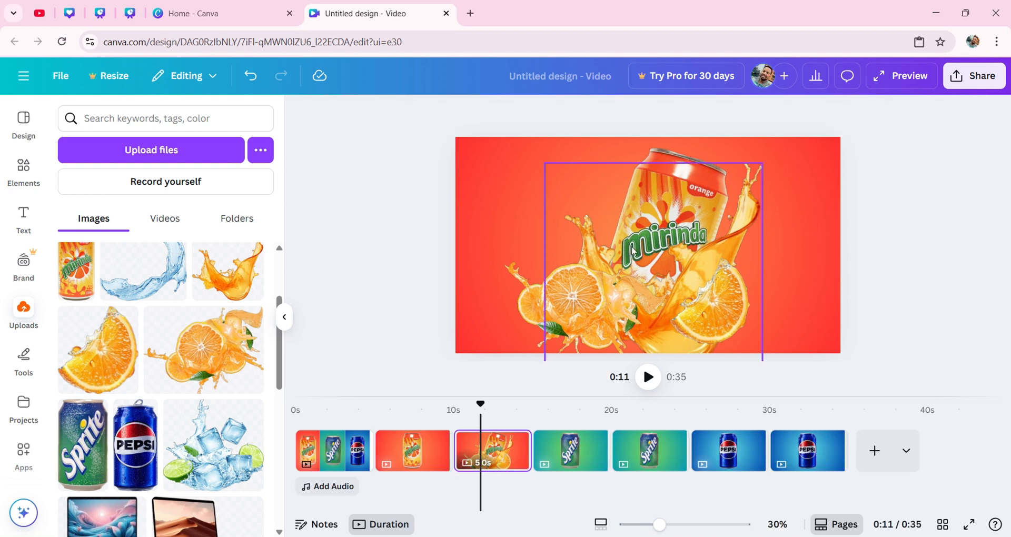
On the duplicated Sprite page, search the elements for "splash" graphics and narrow the results to Water splash
click(660, 452)
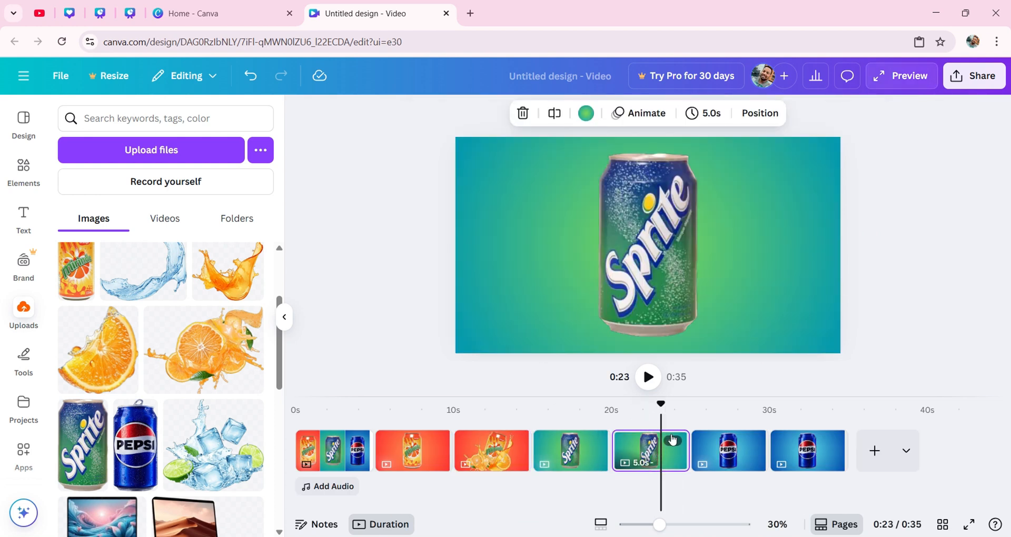
scroll(173, 310, down, 1)
scroll(184, 305, up, 3)
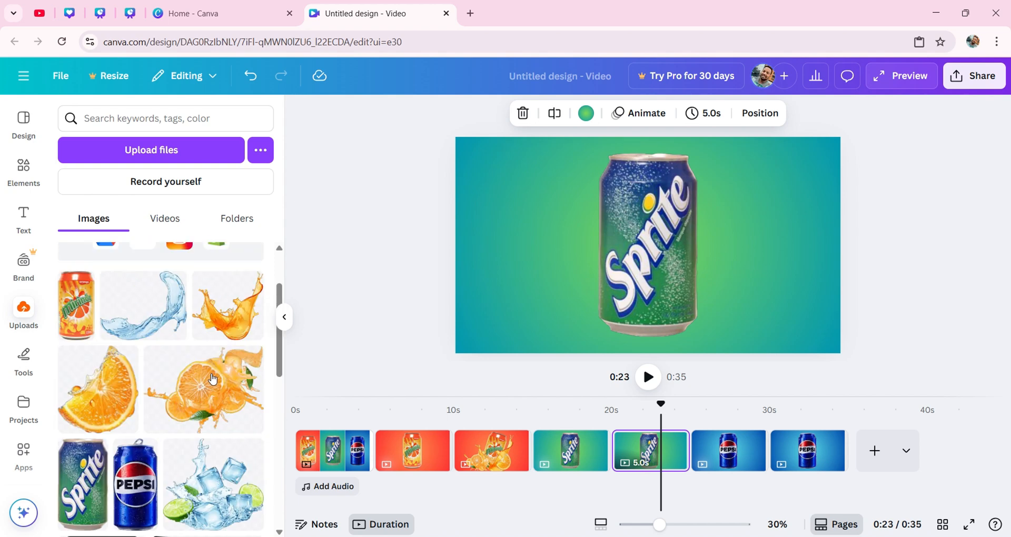
click(19, 170)
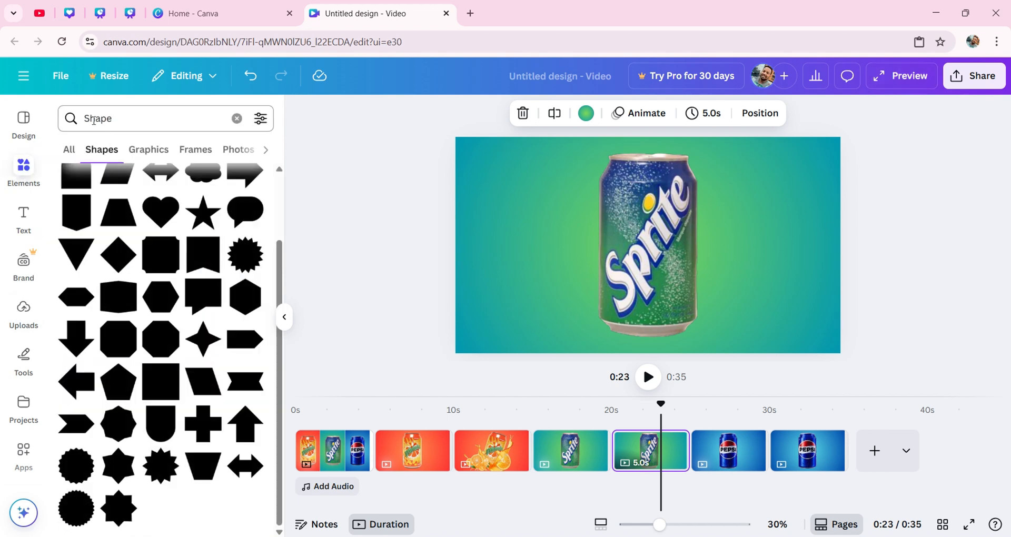
click(236, 119)
text(splash)
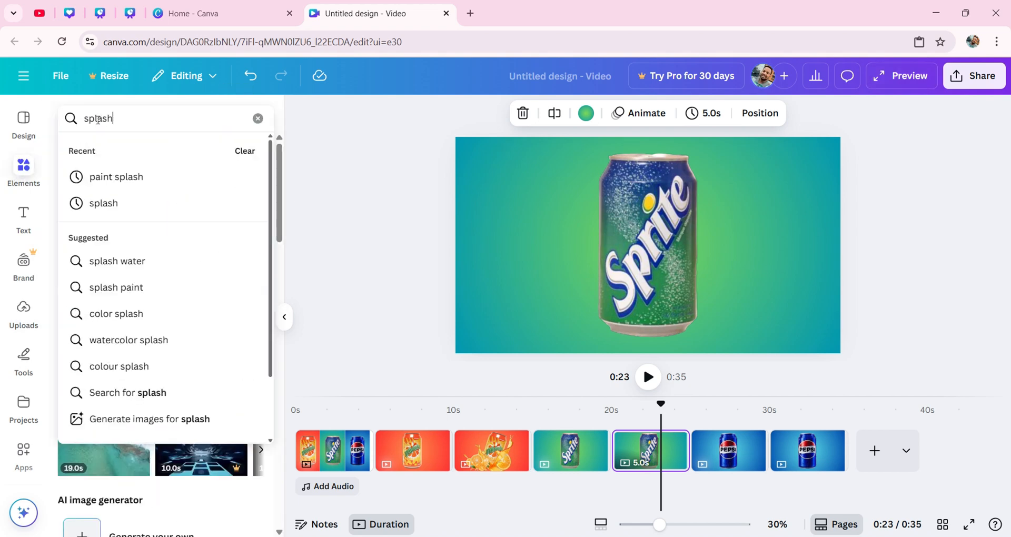
key(Return)
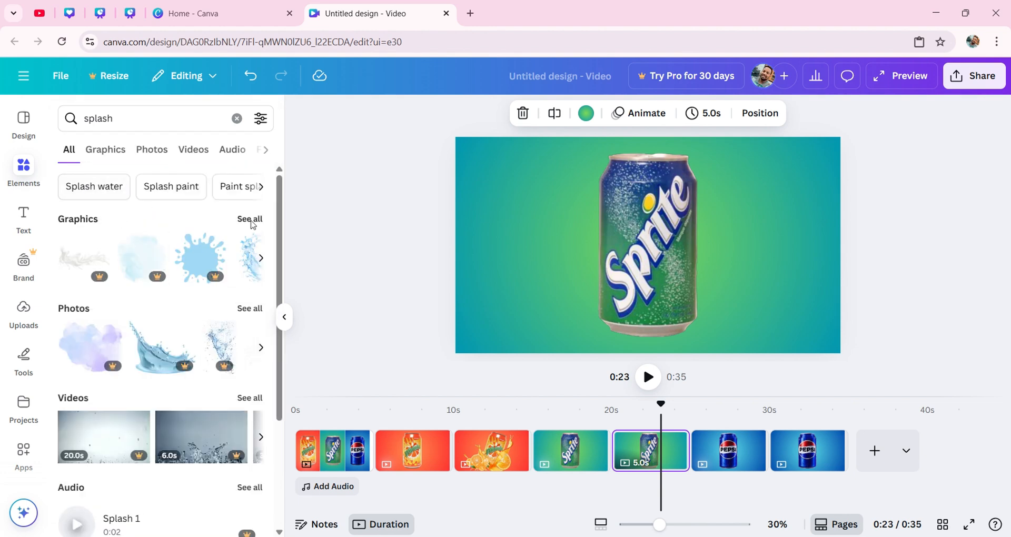
click(251, 220)
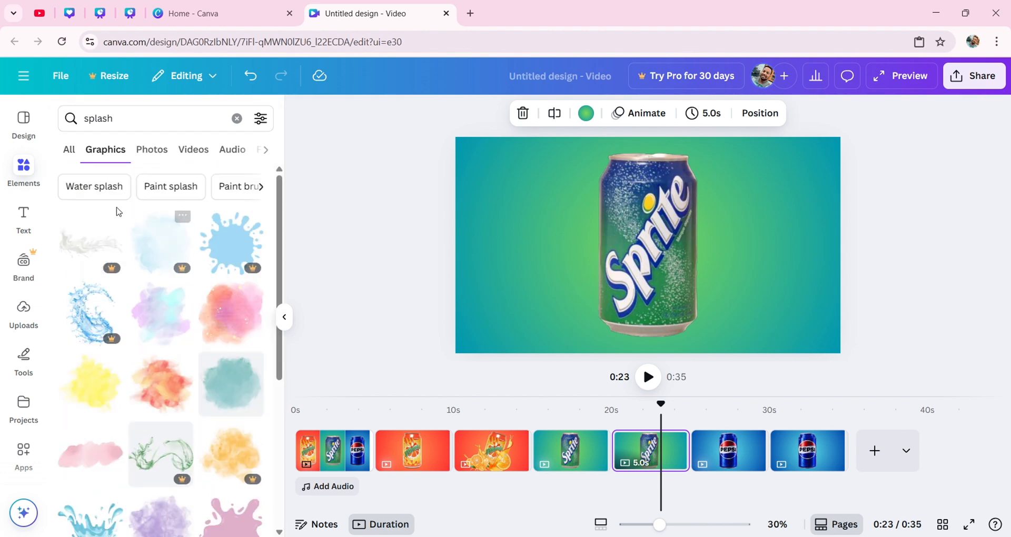
click(94, 186)
Add the curved water splash and the diagonal water splash graphics over the Sprite can
click(160, 316)
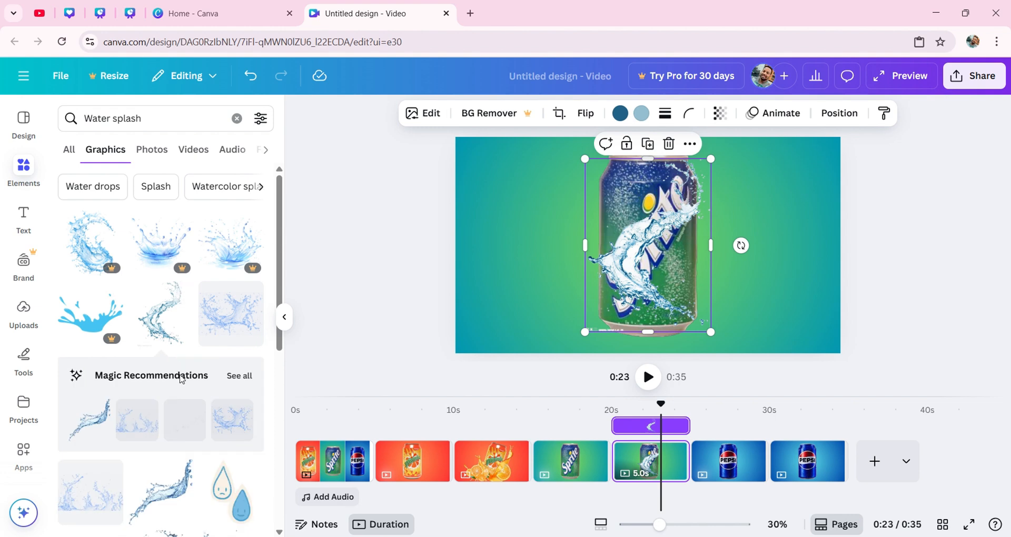
scroll(156, 459, down, 1)
drag(161, 316, 700, 282)
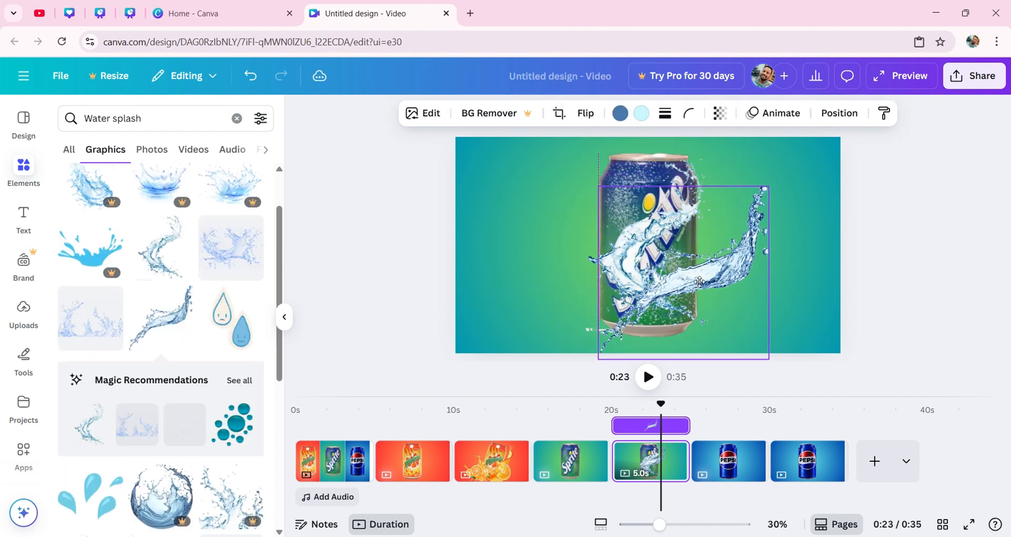
Rotate the curved water splash counterclockwise and place it around the lower left side of the Sprite can
click(624, 215)
drag(659, 222, 643, 208)
click(683, 201)
drag(701, 255, 653, 206)
drag(650, 243, 611, 222)
Rotate the diagonal water splash slightly counterclockwise and place it on the can's lower right so it meets the curved splash
click(783, 272)
drag(822, 274, 817, 242)
drag(751, 264, 724, 278)
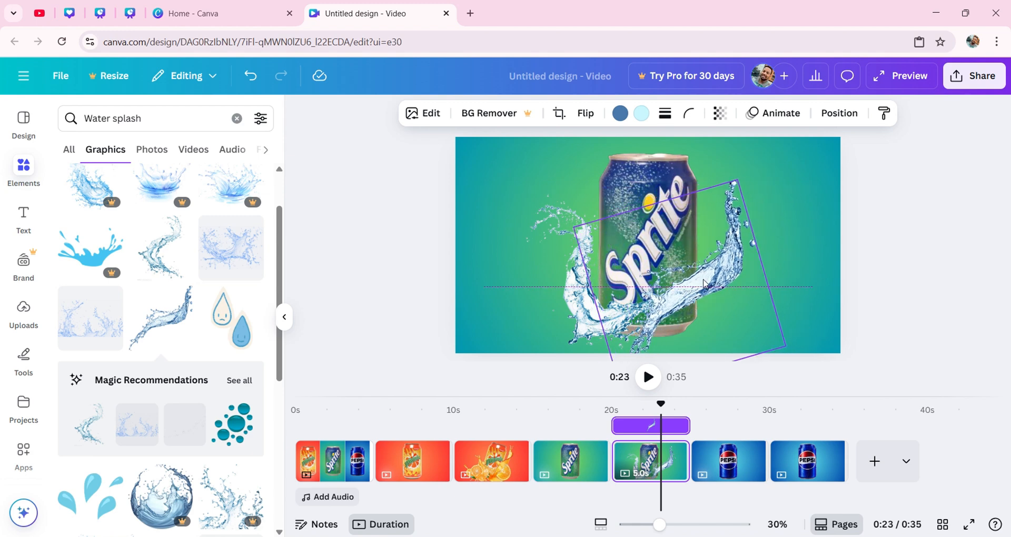
drag(790, 255, 796, 270)
drag(717, 278, 731, 284)
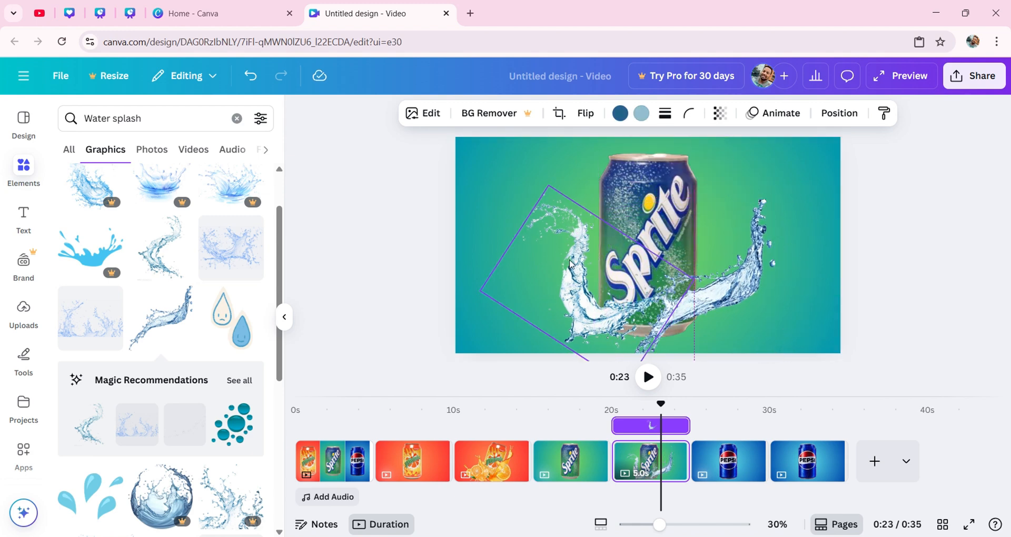
Tilt the Sprite can clockwise and position it between the two water splashes
click(653, 202)
drag(729, 245, 722, 271)
drag(654, 197, 654, 197)
click(731, 292)
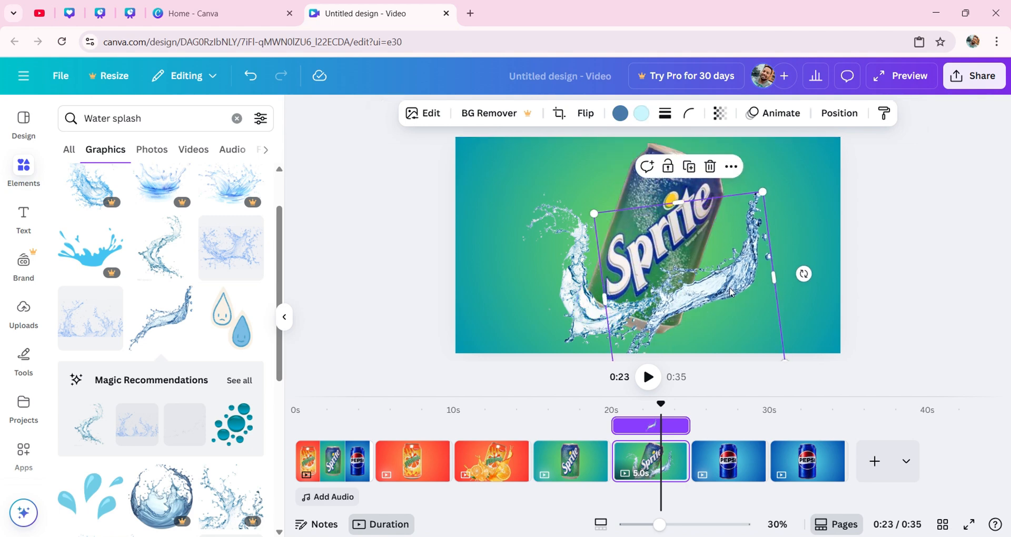
Add the uploaded ice cube and lime image to the Sprite page, shrink it and place it at the can's base
click(31, 318)
click(212, 390)
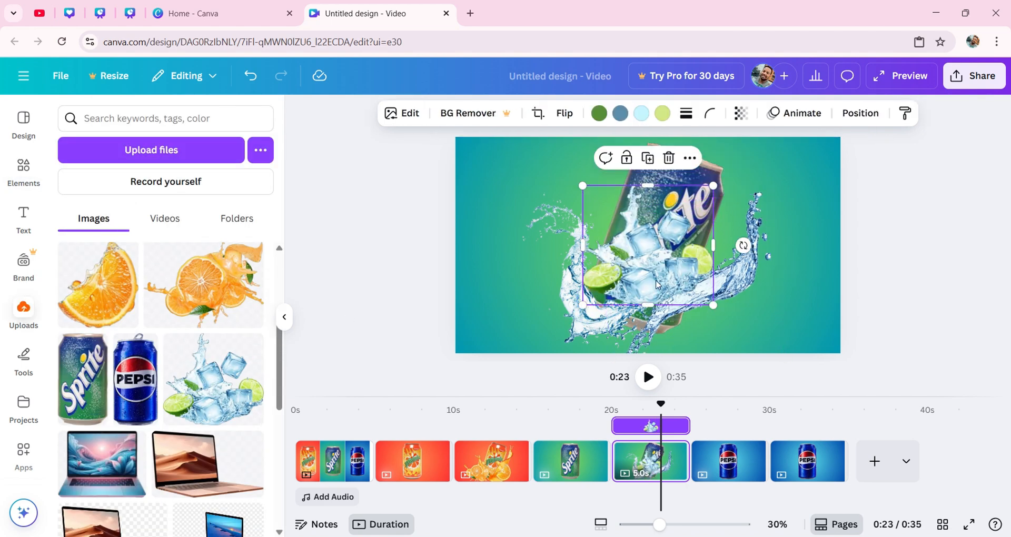
drag(742, 184, 662, 275)
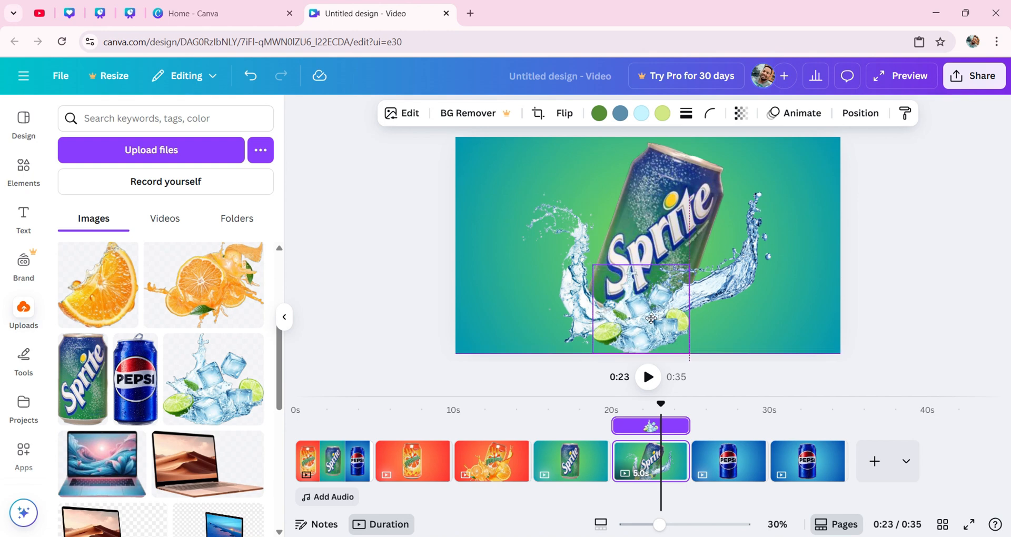
Slightly enlarge the curved and diagonal water splashes so they spread wider around the Sprite can
drag(570, 225, 548, 199)
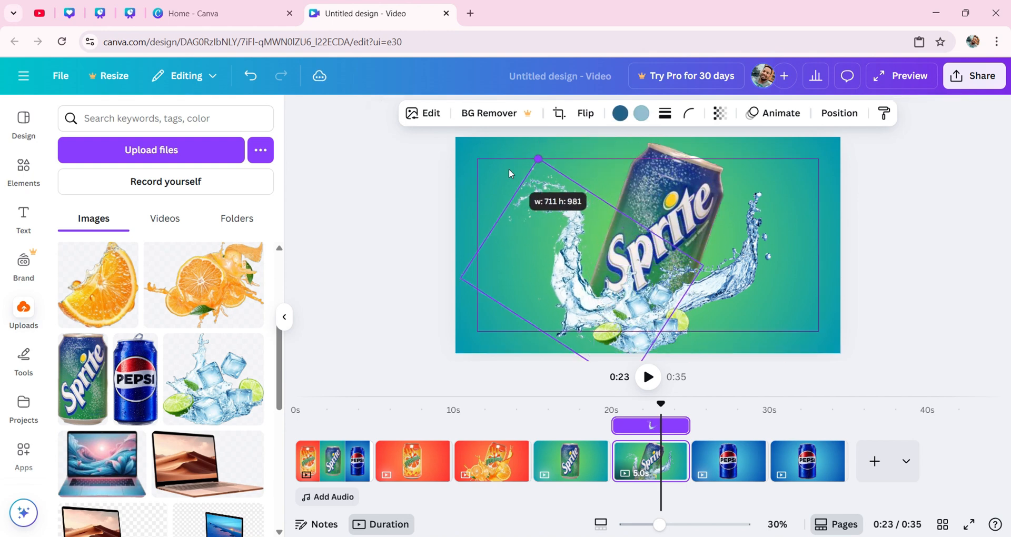
click(740, 275)
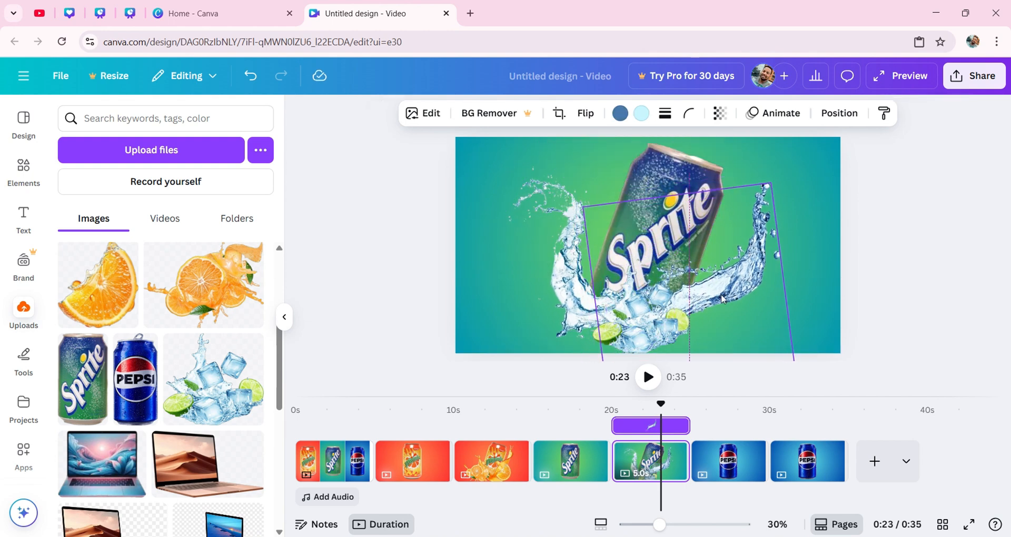
click(636, 332)
drag(636, 333, 651, 322)
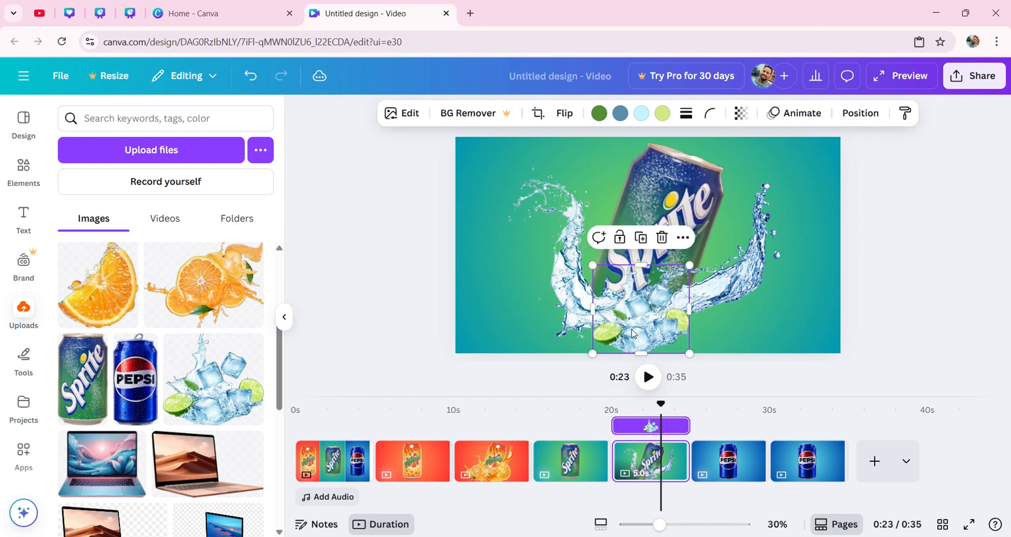
click(897, 254)
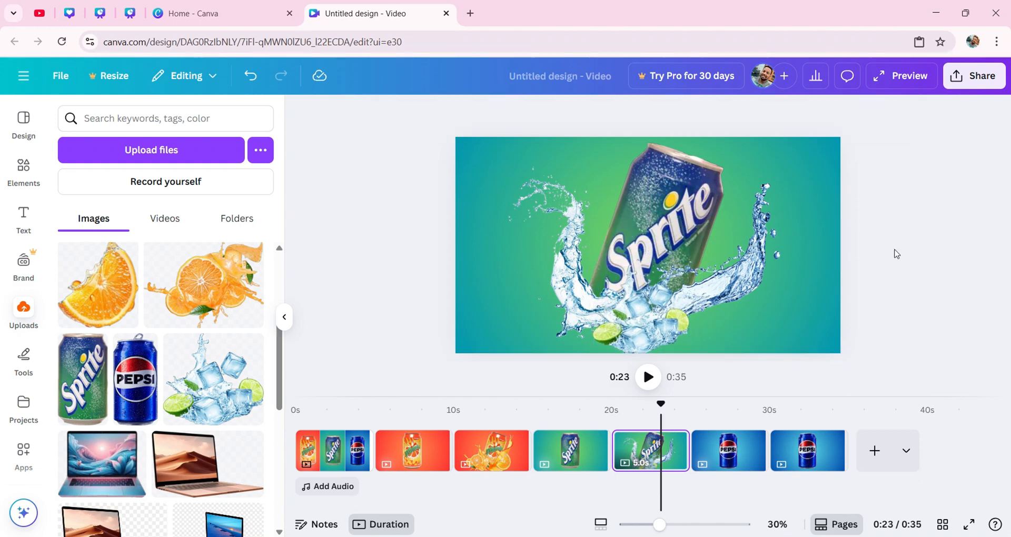
On the last Pepsi page, add the uploaded blue water splash, rotate it clockwise and enlarge it around the can's base
click(806, 453)
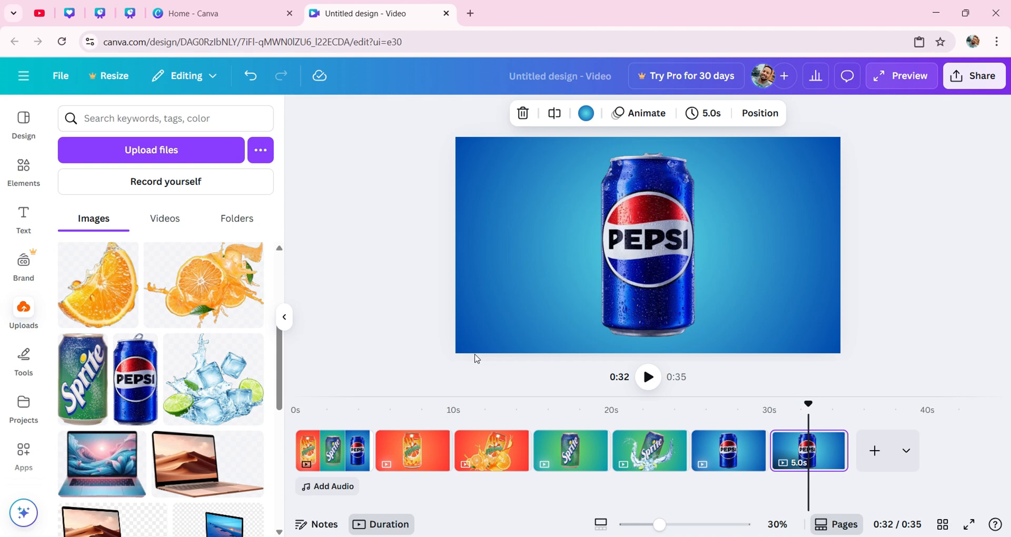
scroll(137, 347, up, 3)
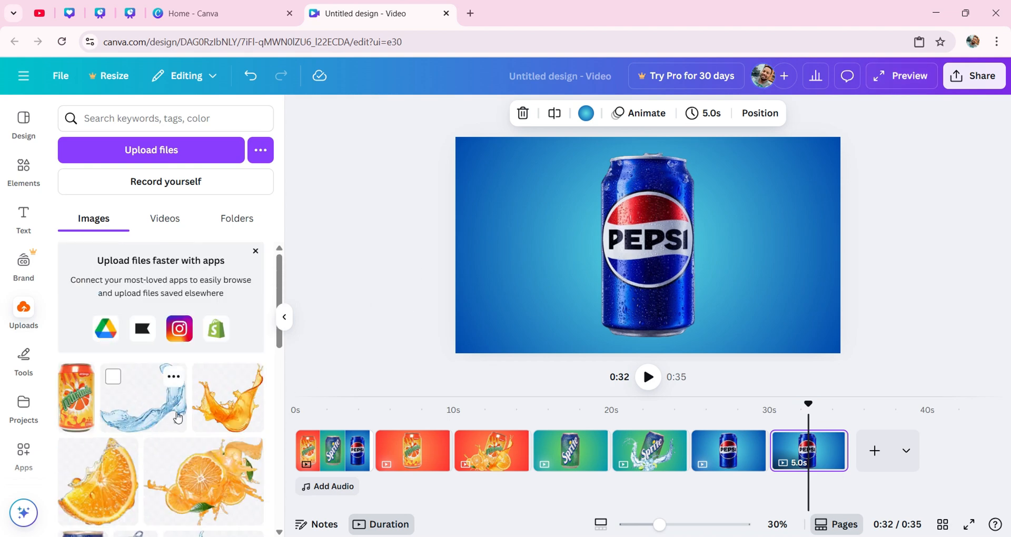
click(144, 397)
drag(752, 244, 732, 326)
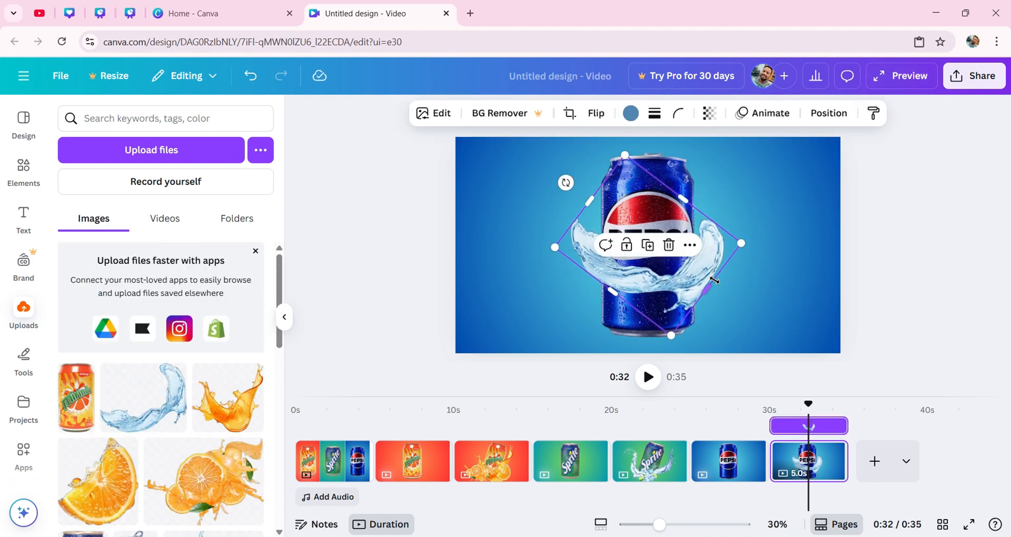
drag(659, 283, 656, 327)
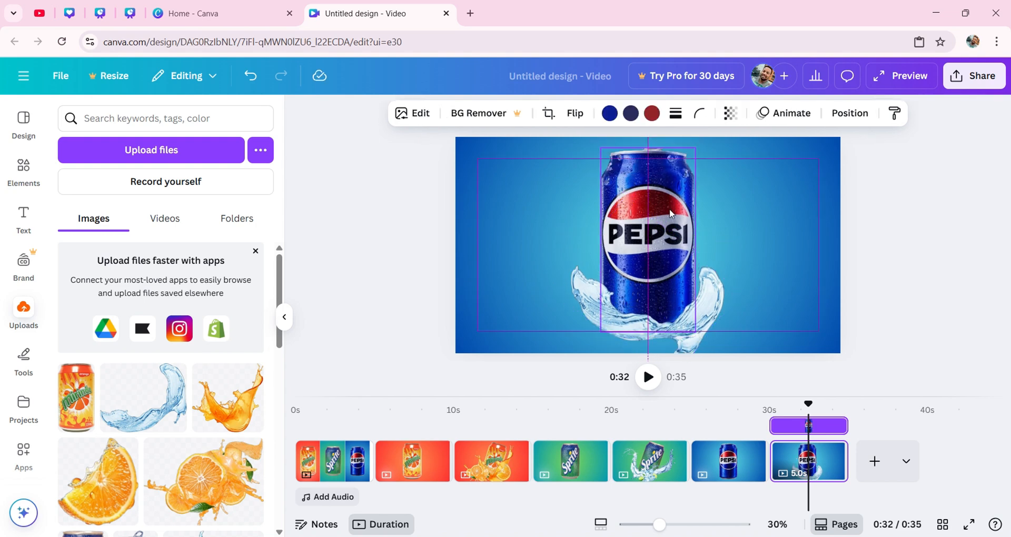
drag(554, 295, 485, 296)
drag(677, 328, 702, 311)
Add the diagonal and curved water splash graphics, rotating the curved one counterclockwise onto the Pepsi can's lower left and placing the diagonal one lower right
click(24, 171)
click(165, 315)
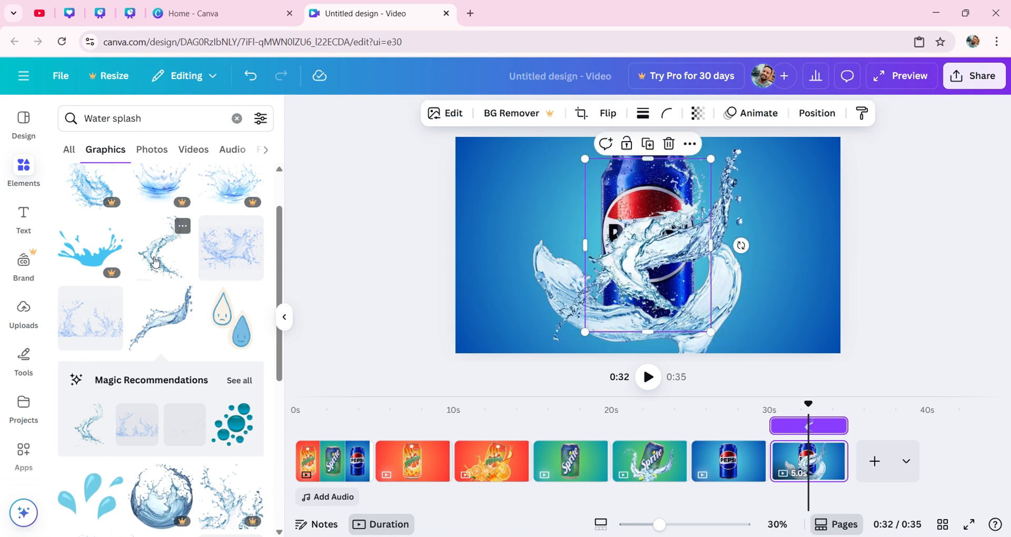
drag(741, 246, 576, 152)
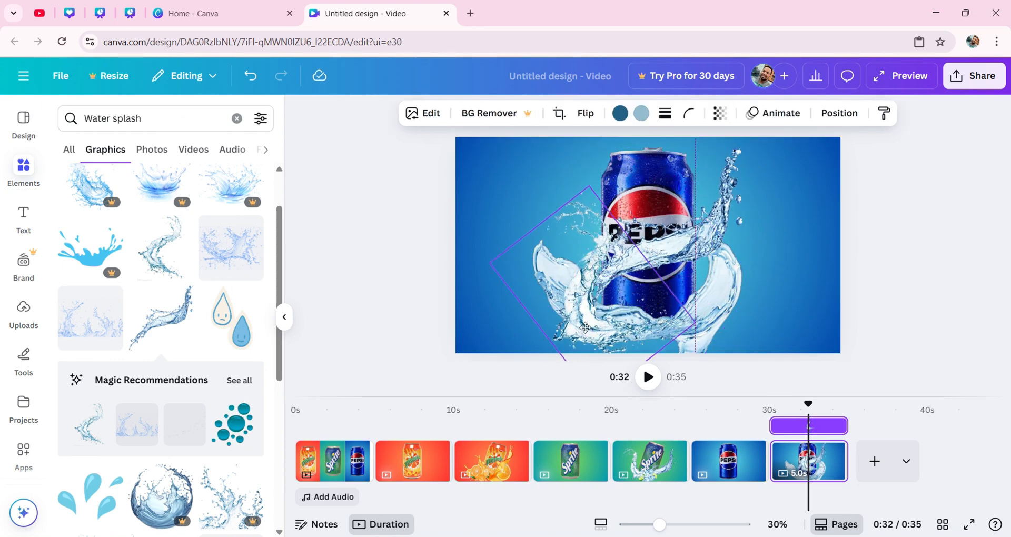
drag(642, 281, 562, 313)
key(ctrl+z)
key(ctrl+z)
key(ctrl+z)
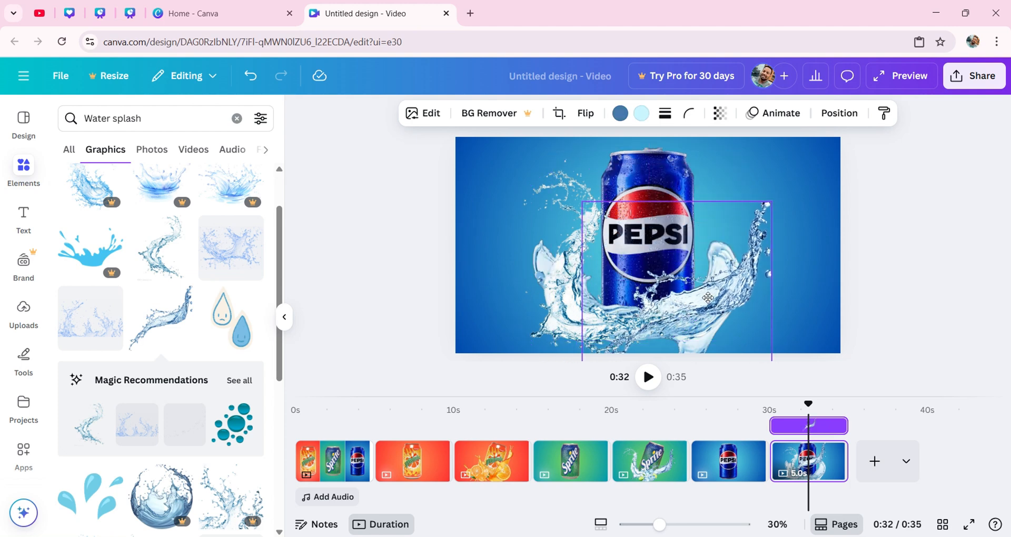
Rotate the diagonal splash to about -24° and enlarge both water splash graphics around the Pepsi can
drag(795, 290, 814, 236)
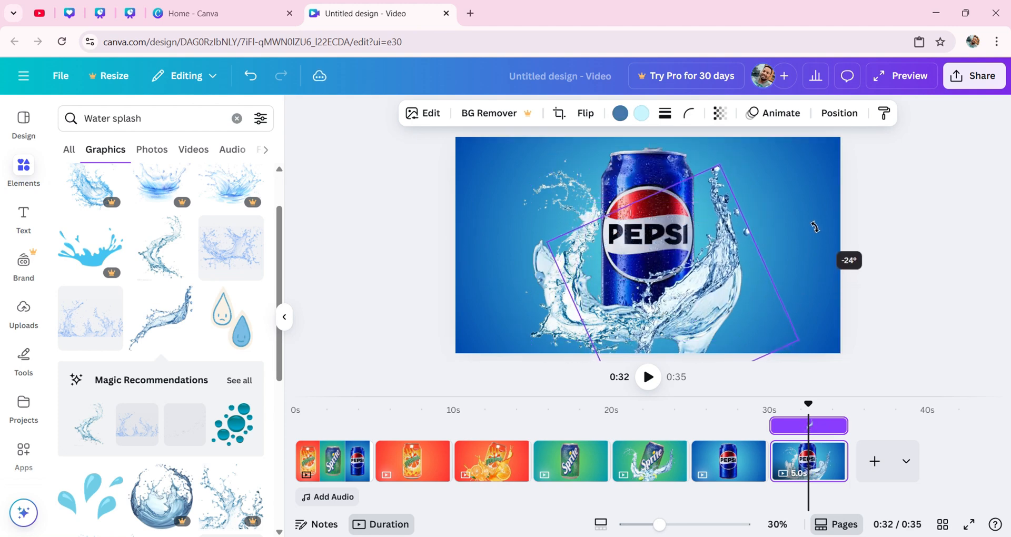
drag(724, 170, 728, 147)
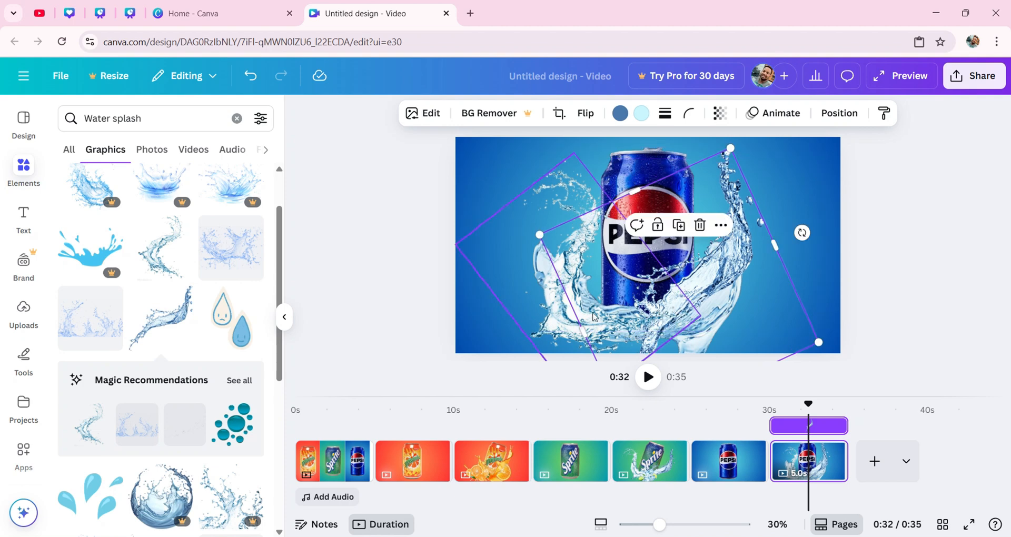
click(561, 278)
drag(574, 153, 590, 149)
drag(619, 338, 662, 368)
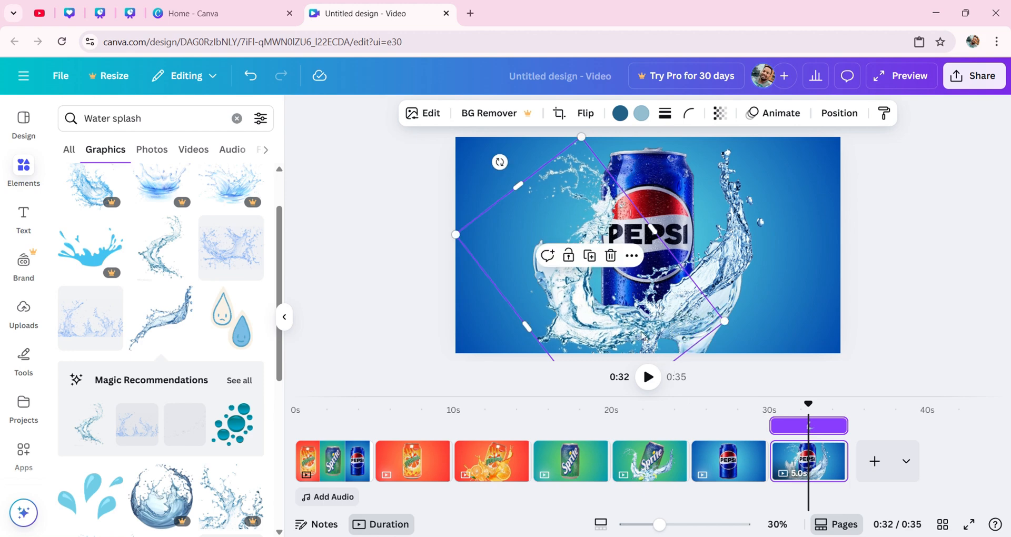
Tilt the Pepsi can counterclockwise and centre it between the water splashes
click(645, 169)
drag(709, 248, 725, 225)
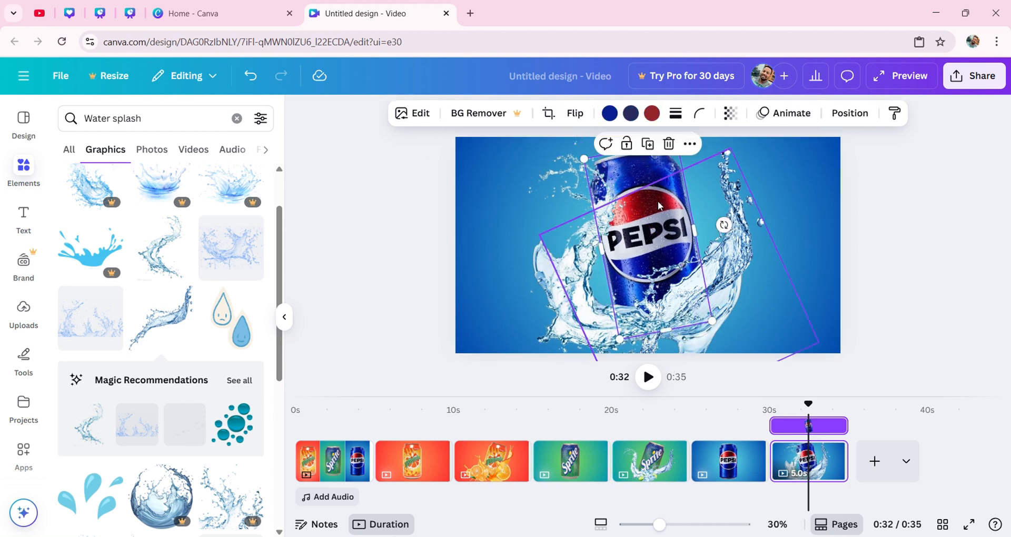
drag(658, 205, 653, 213)
click(900, 289)
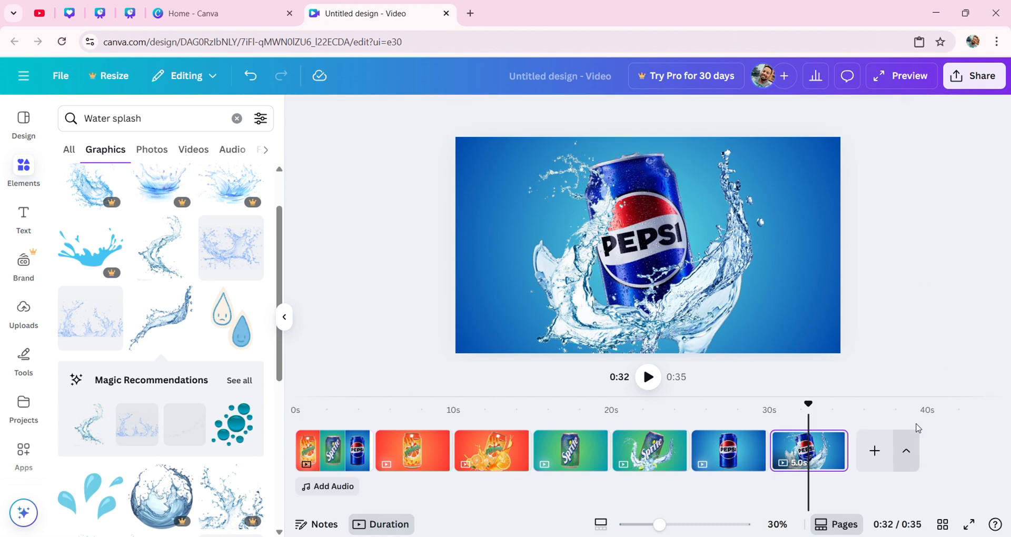
Add a new page at the end of the video and search the graphics for "Logo"
click(874, 450)
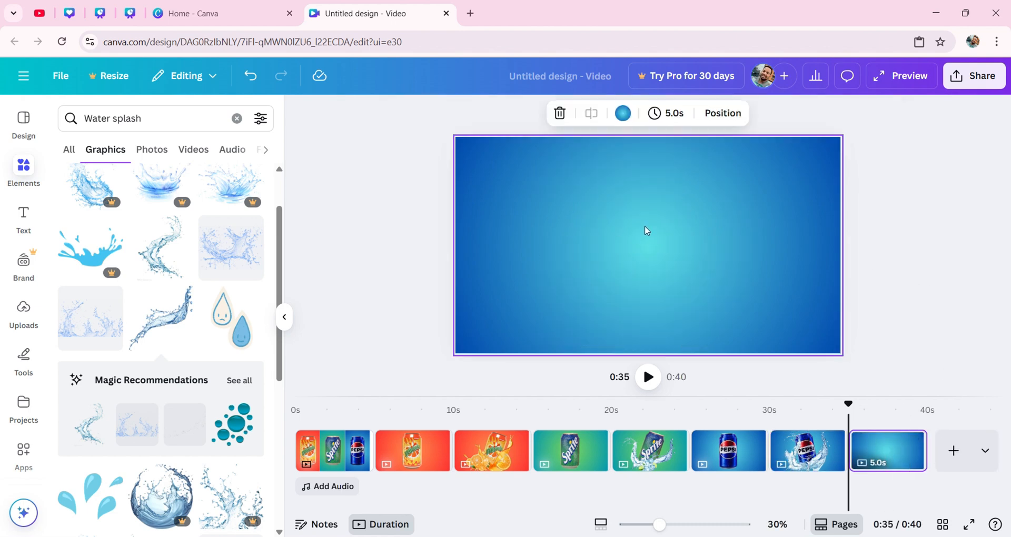
click(237, 118)
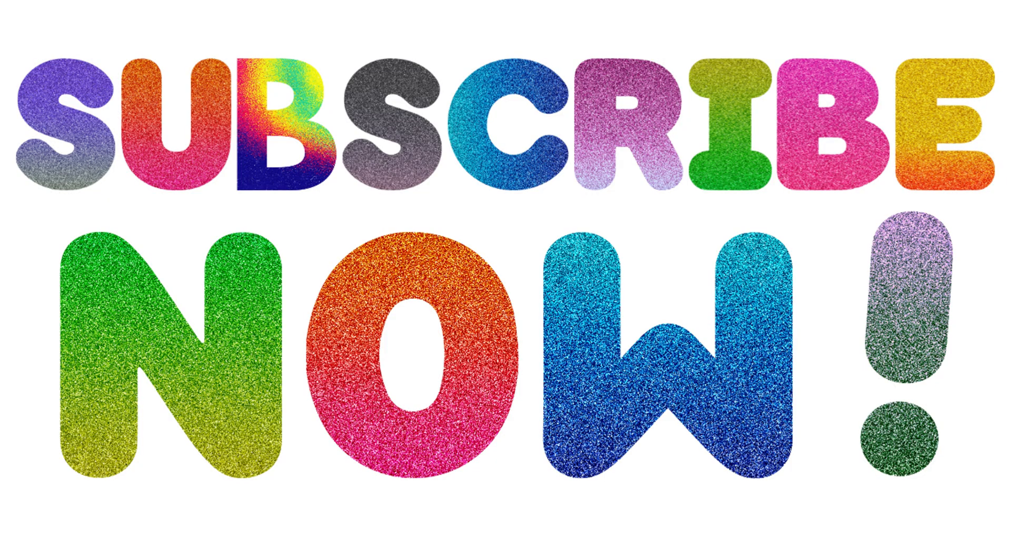
text(Logo)
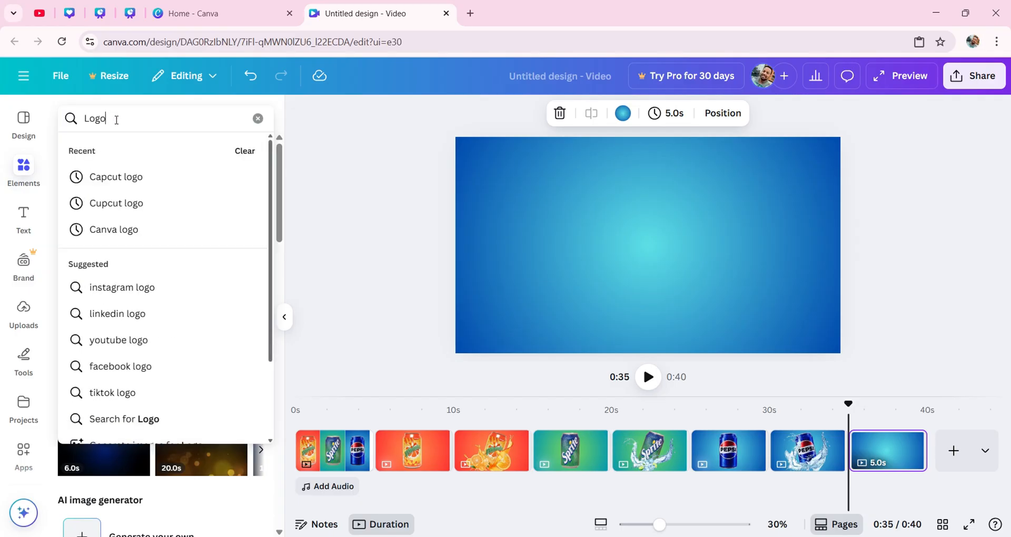
key(Return)
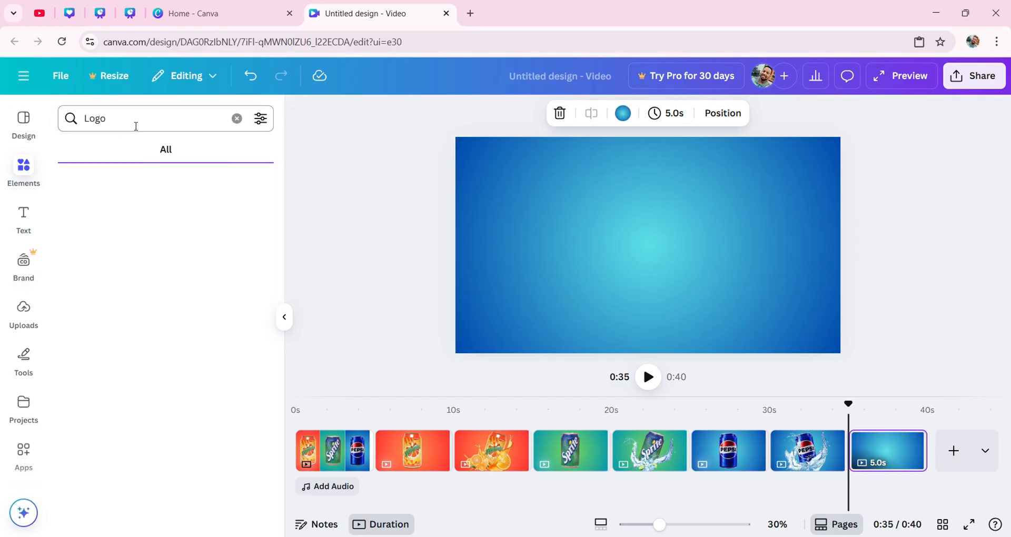
click(107, 151)
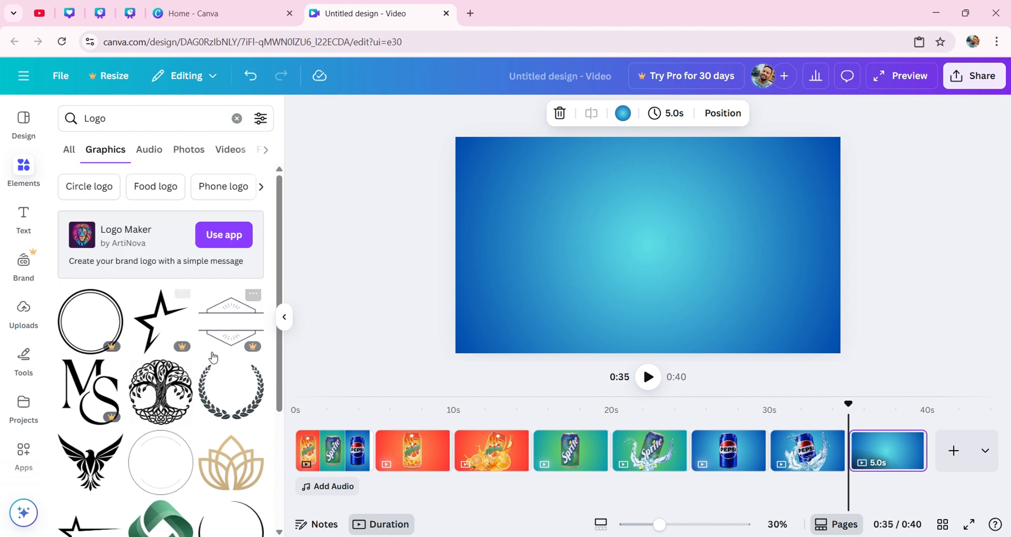
scroll(189, 331, down, 6)
scroll(177, 330, down, 6)
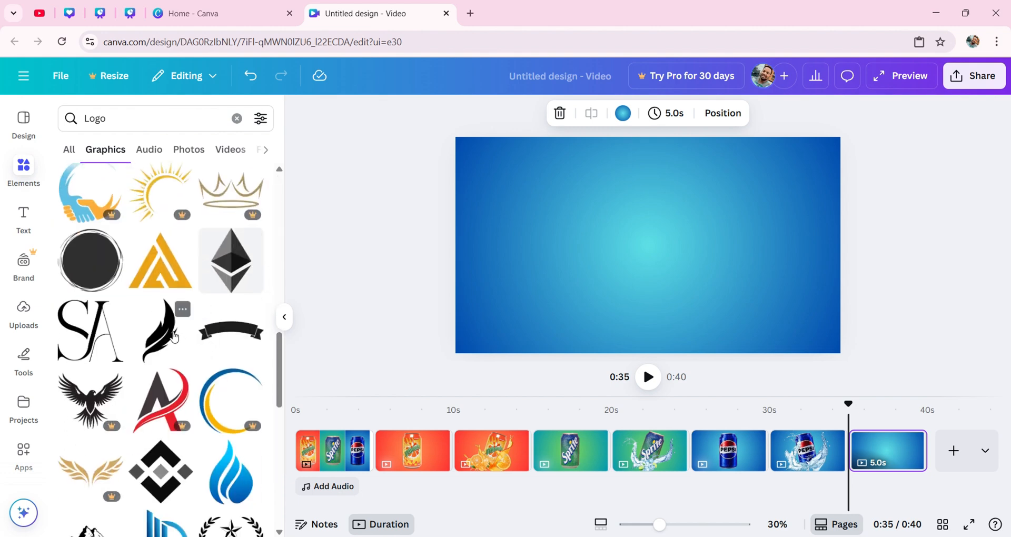
Add the gold triangular logo, shrink it above the page centre and recolour it with the Mirinda can's orange-red
click(160, 286)
drag(695, 203, 651, 214)
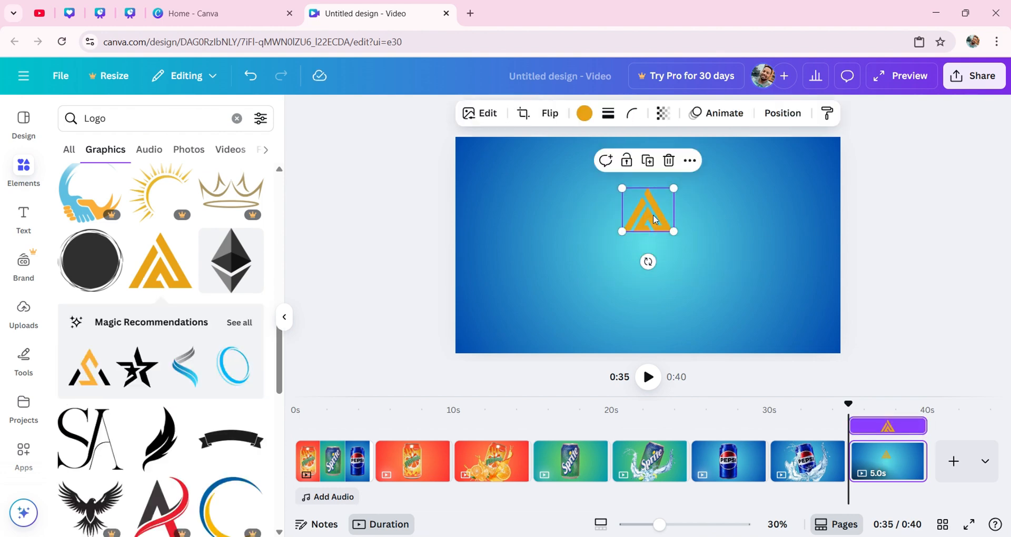
click(585, 113)
click(103, 362)
click(674, 254)
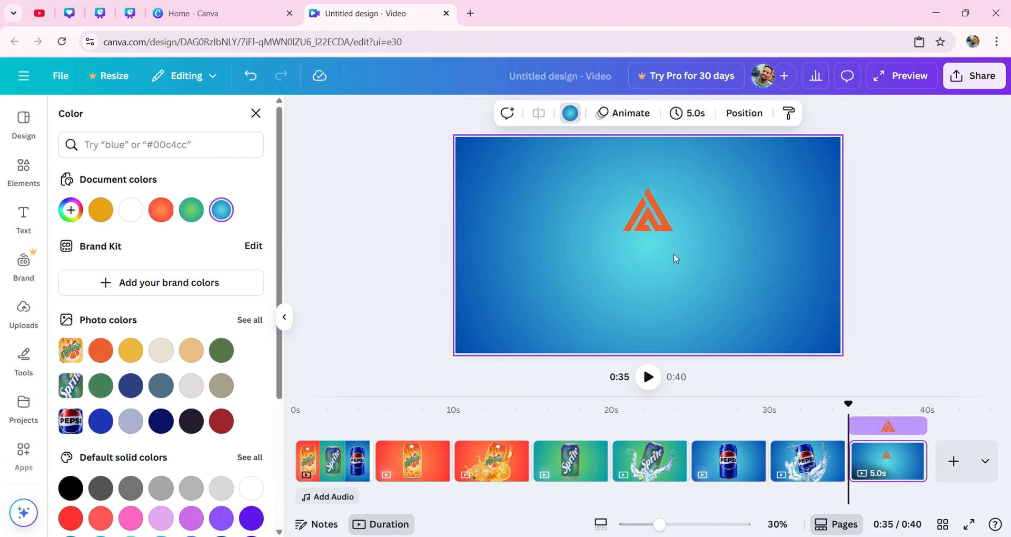
Add a heading below the logo with the text "ABC Soft Drinks PLC."
click(22, 219)
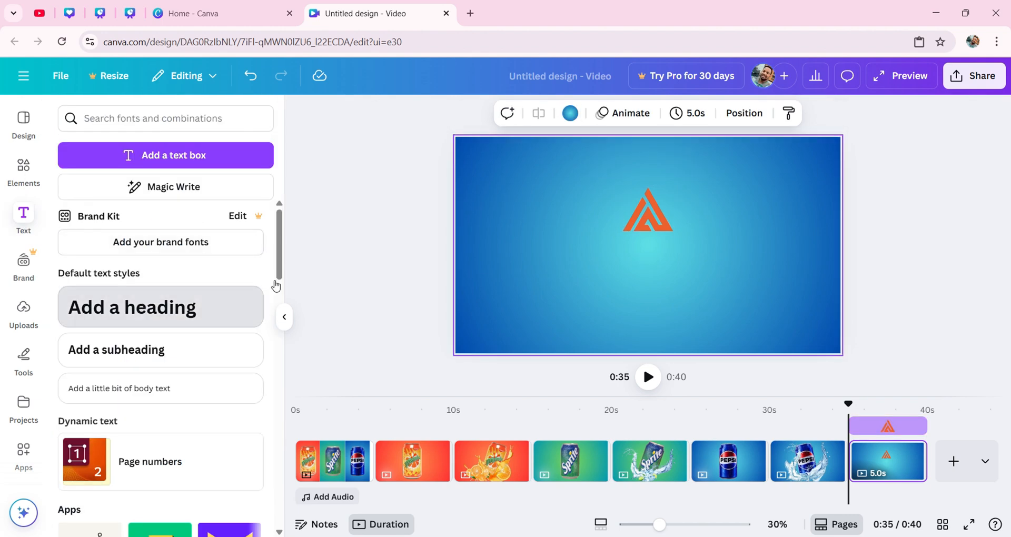
click(258, 307)
drag(683, 259, 682, 259)
double_click(614, 262)
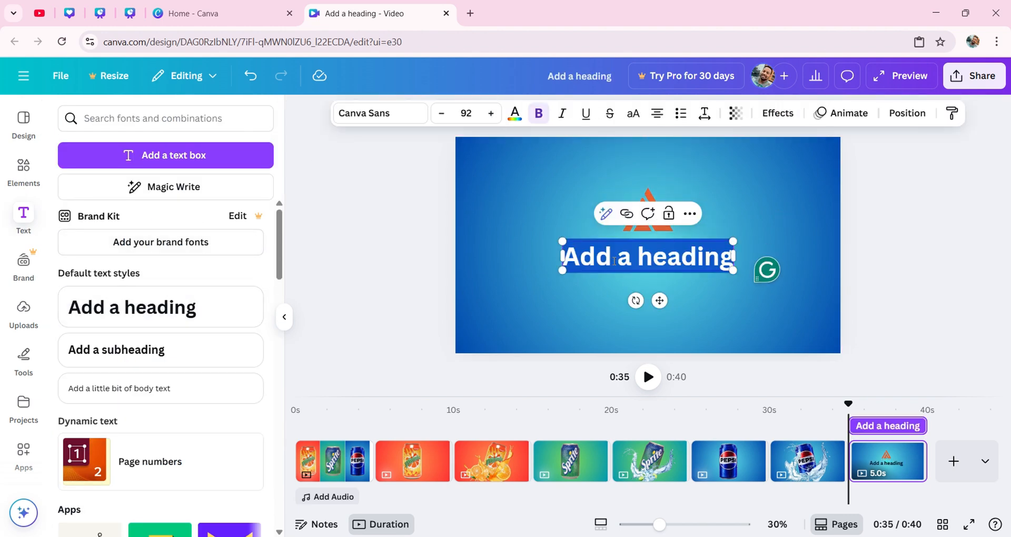
text(ABC)
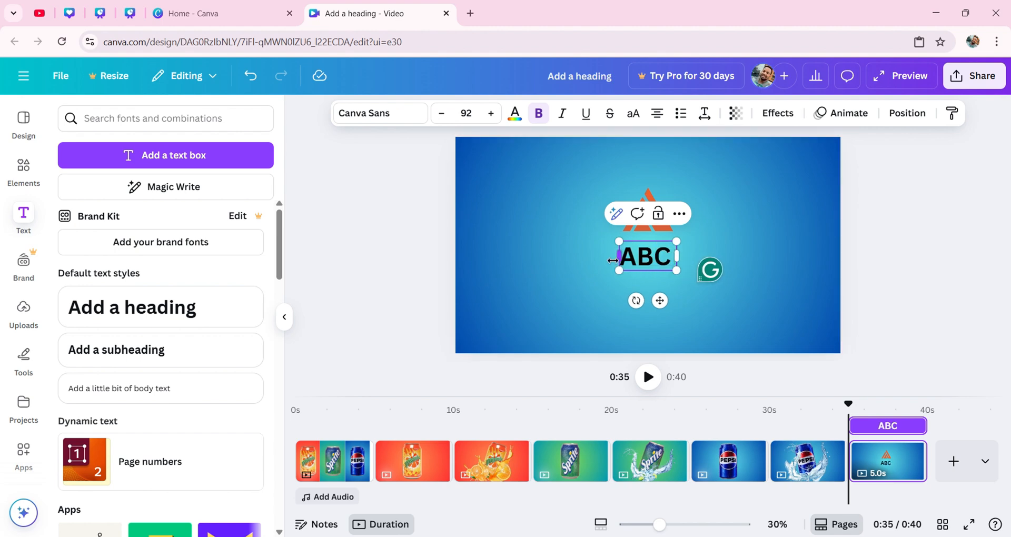
text( Soft)
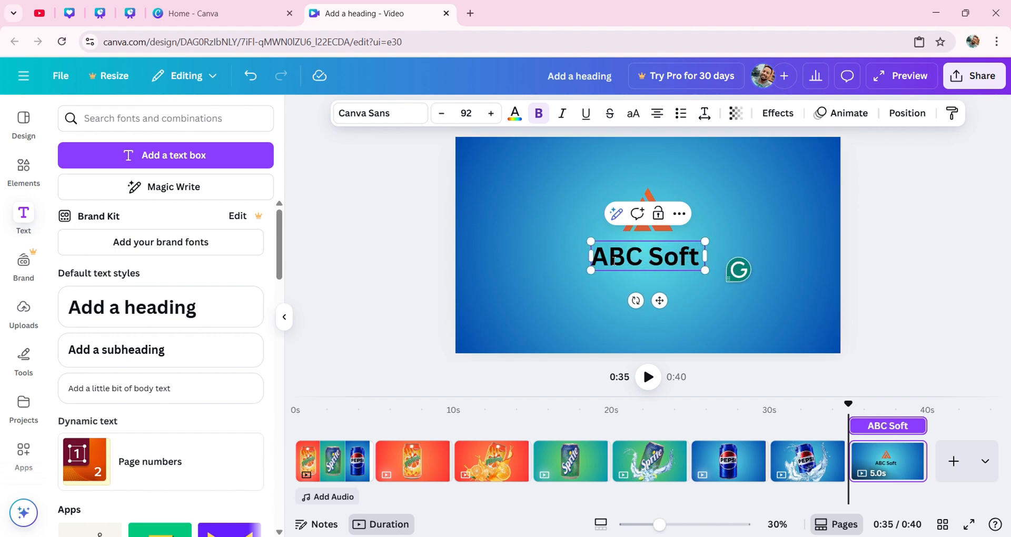
text( Drinks)
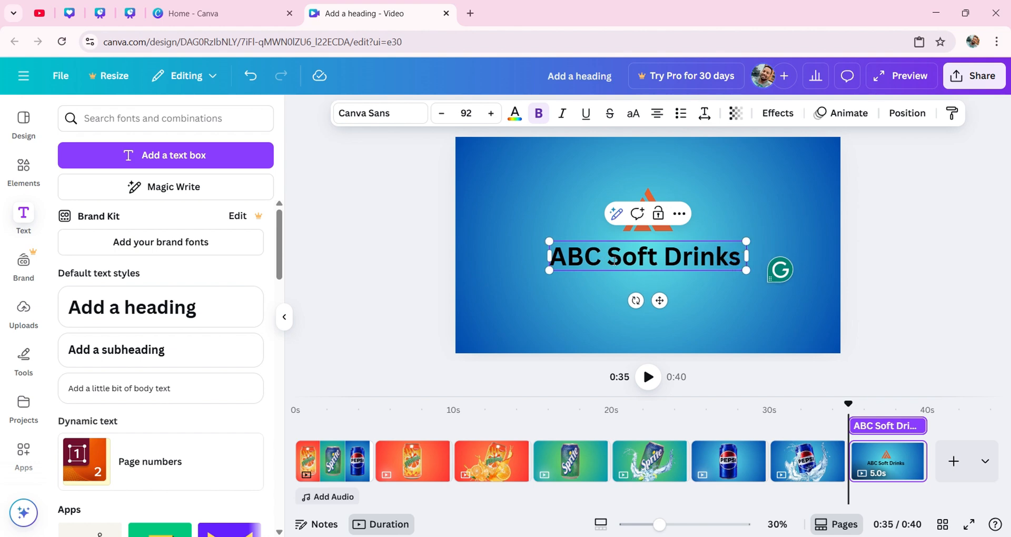
text( PLC.)
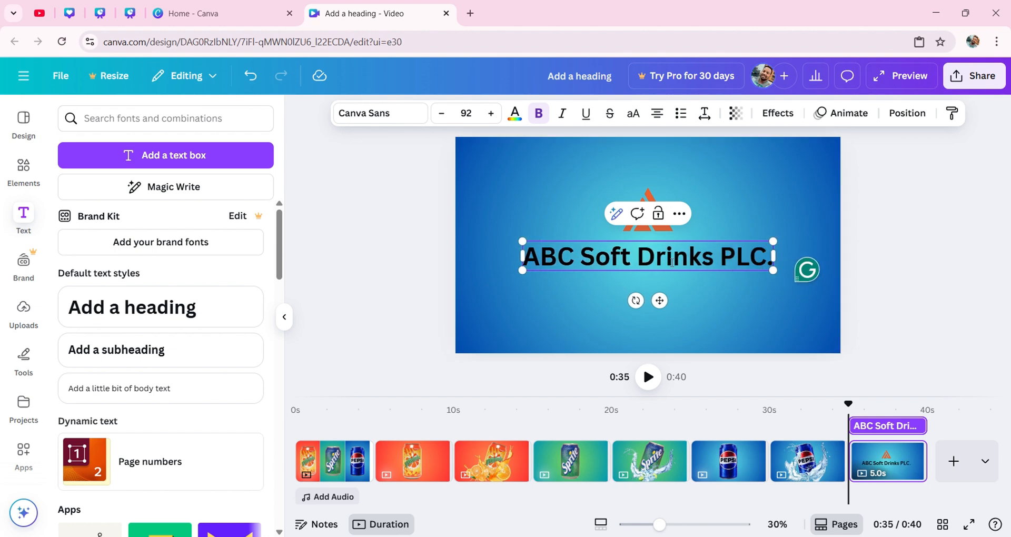
Shrink the company name heading to size 79 and centre it directly beneath the logo
drag(773, 241, 738, 246)
key(Escape)
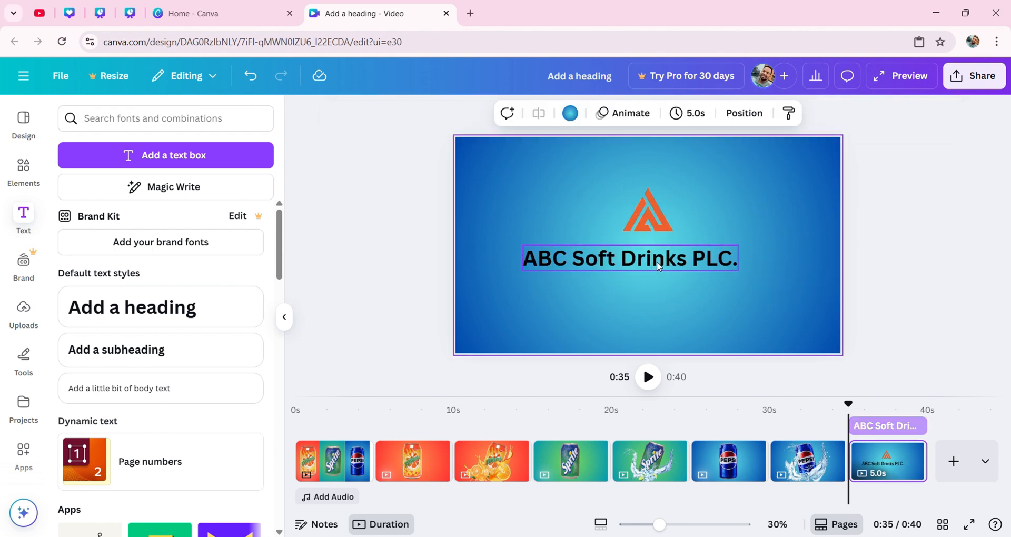
drag(657, 266, 676, 251)
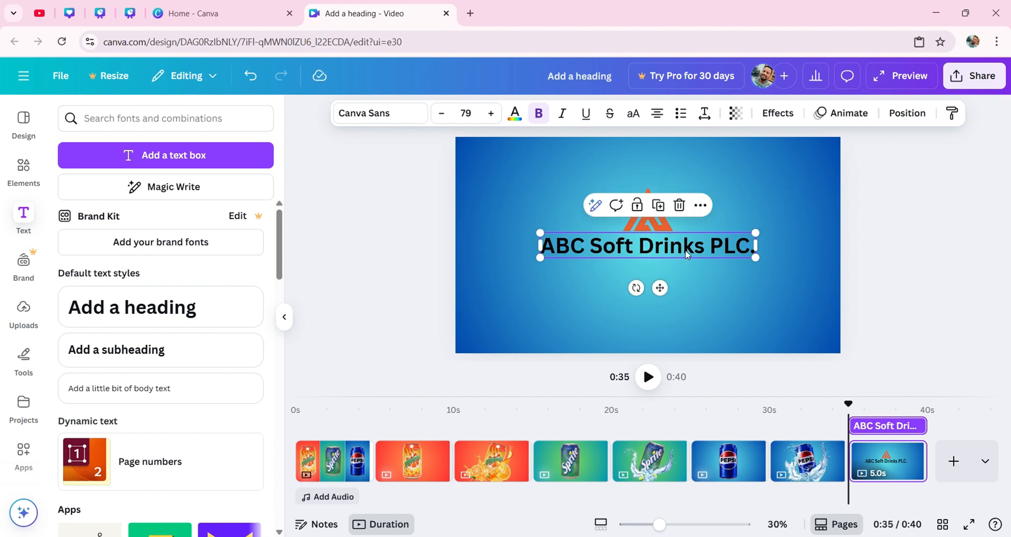
click(705, 287)
Add a subheading to the closing page with the text "Addis Ababa, Ethiopia"
click(161, 352)
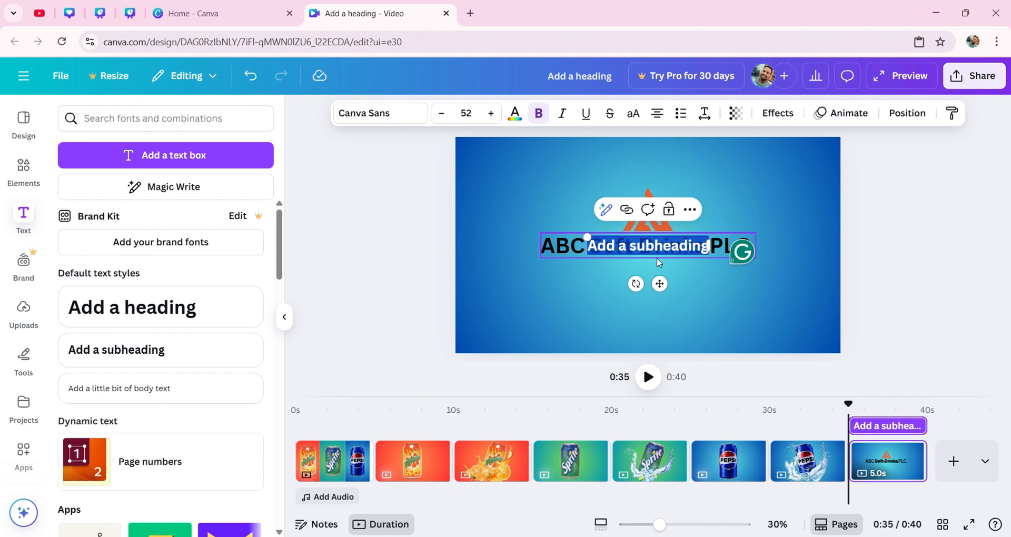
text(Add)
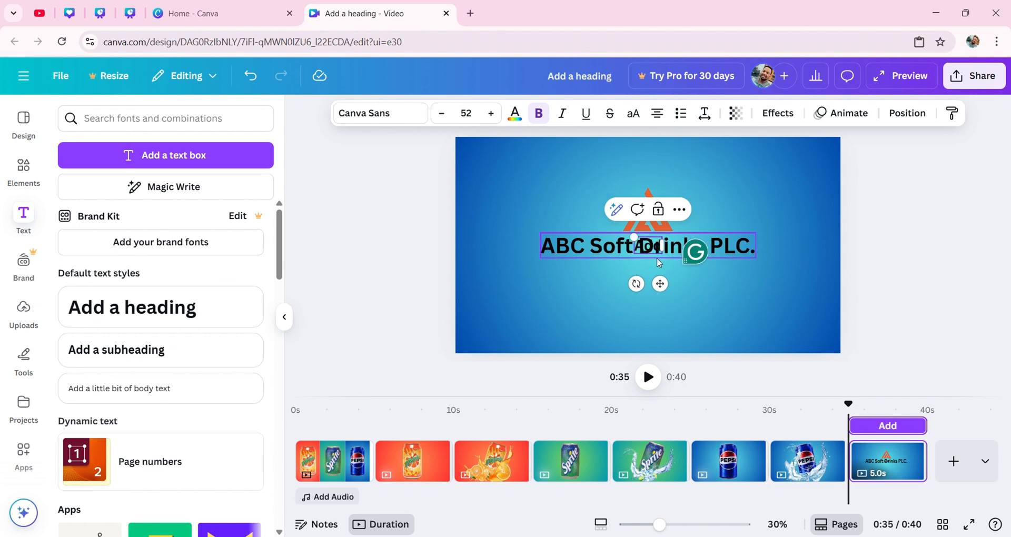
text(is Ababa)
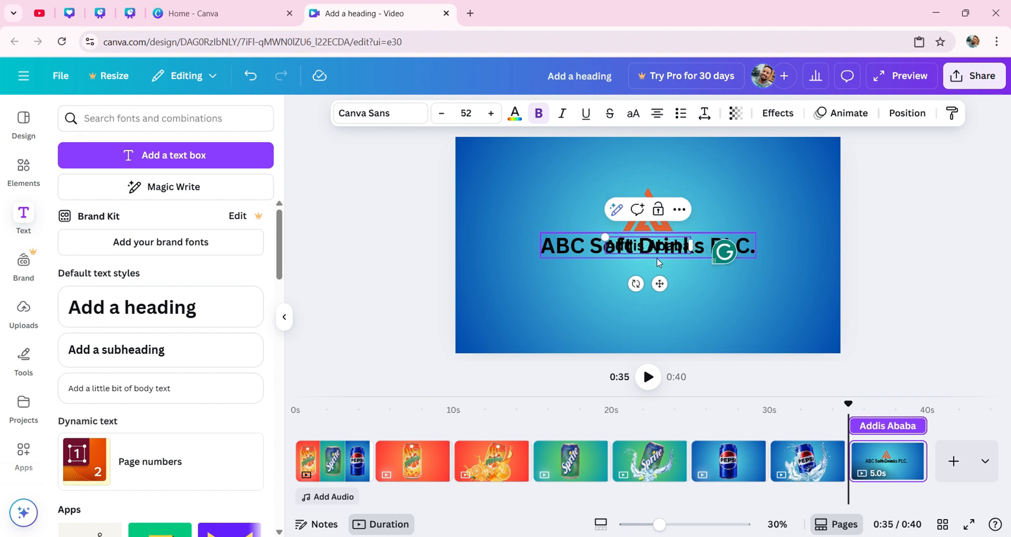
text(, Ethiopia)
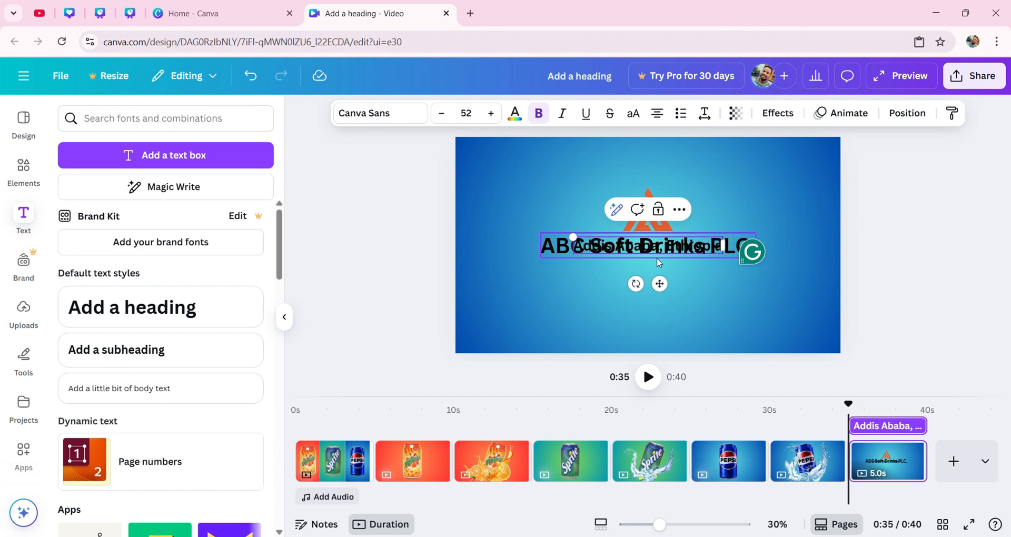
Raise the logo slightly and stack the company name and the location subheading centred beneath it
drag(663, 244, 662, 224)
click(663, 252)
click(691, 309)
click(666, 251)
click(680, 272)
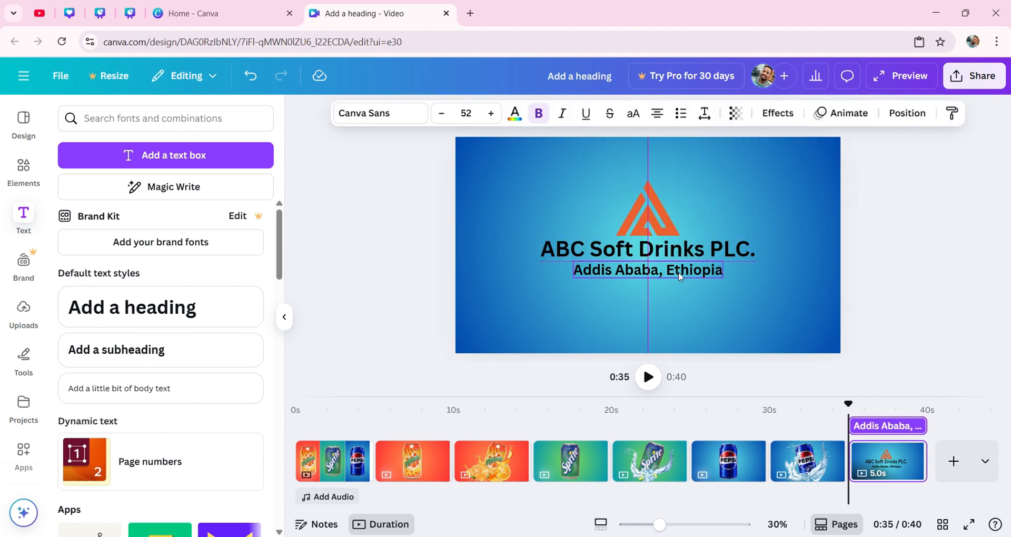
click(809, 216)
click(677, 271)
click(667, 251)
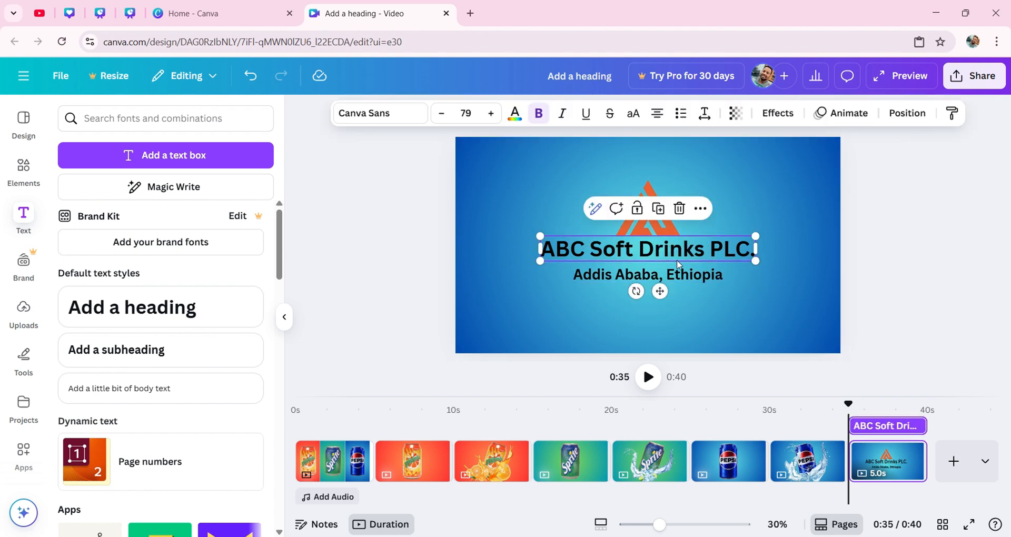
click(718, 322)
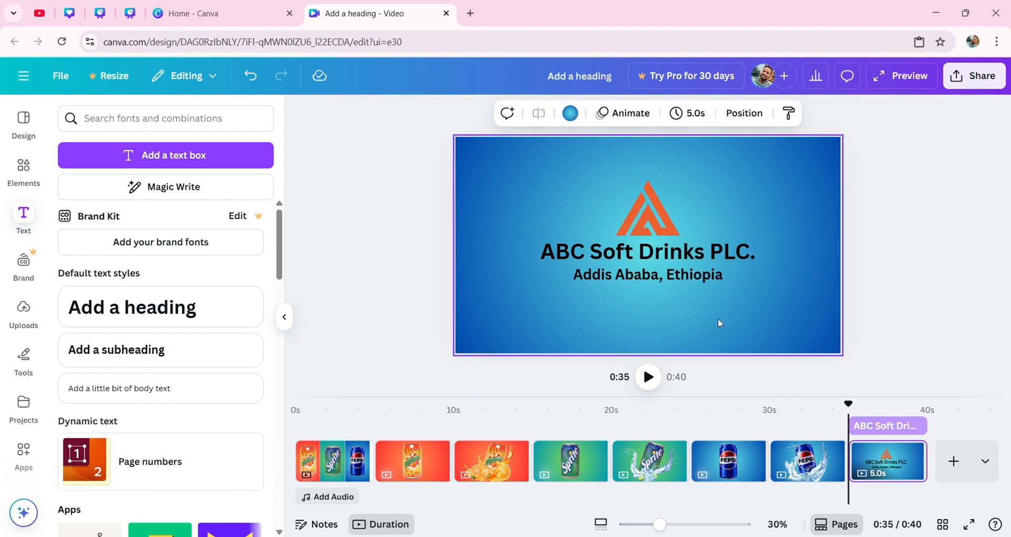
Add a heading to the first page with the text "Soft Drinks" and switch it to uppercase
click(331, 457)
click(124, 308)
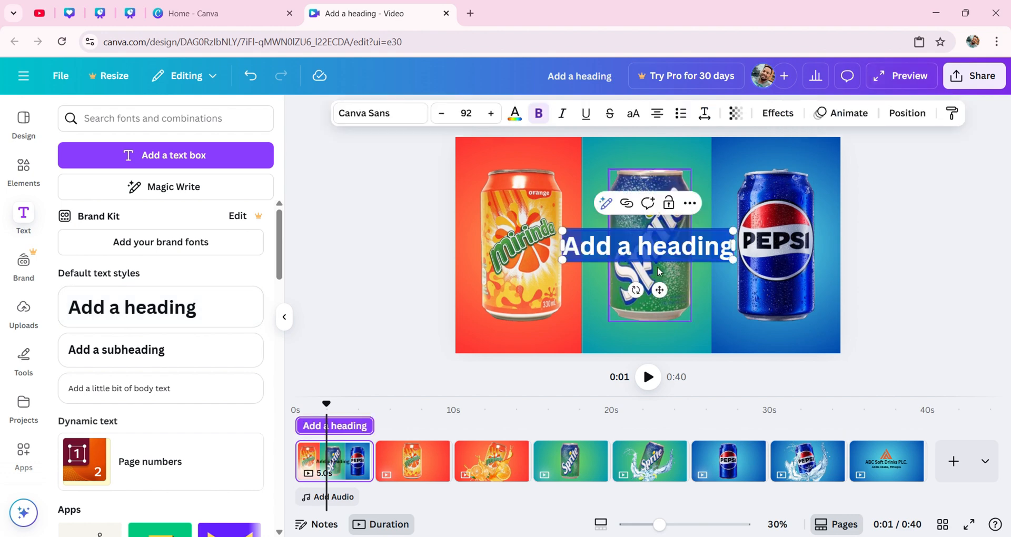
text(Sot)
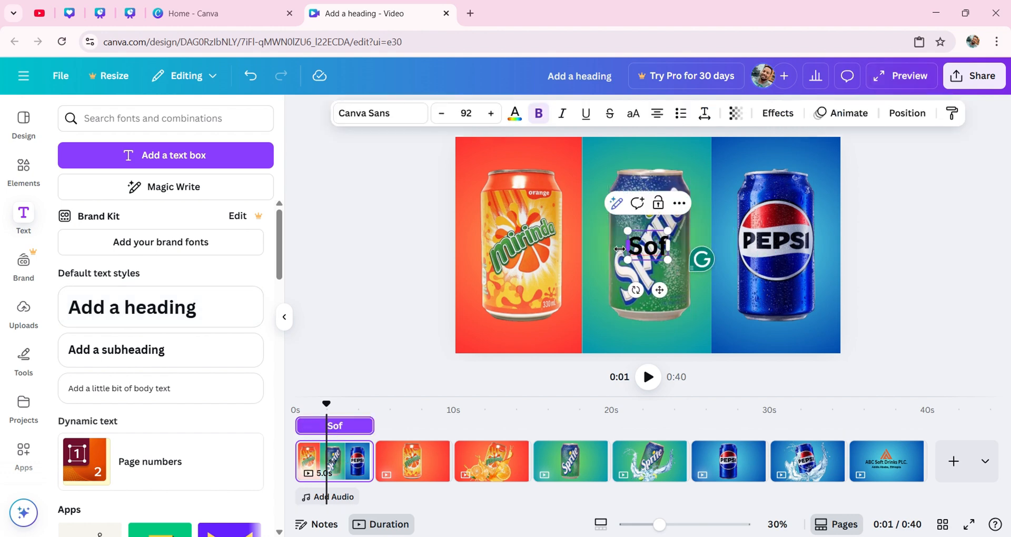
text(t Drinks)
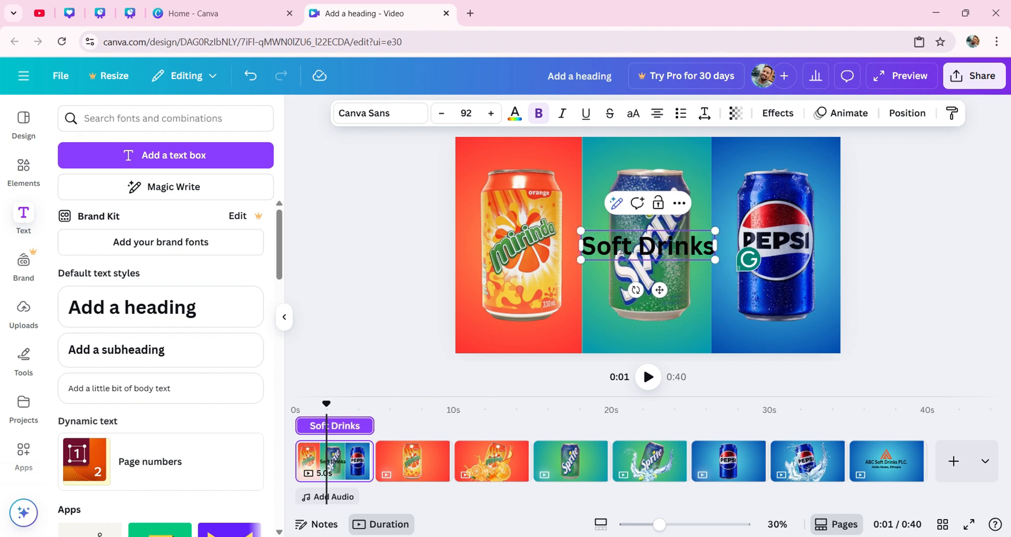
click(633, 114)
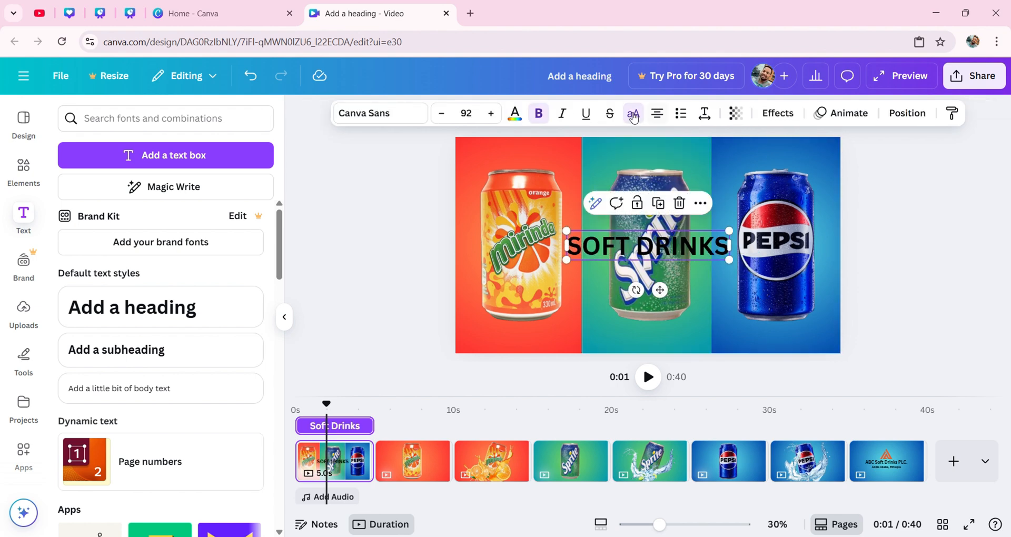
Enlarge the SOFT DRINKS heading to size 176 and set its font to Archivo Black
drag(567, 230, 490, 217)
drag(798, 184, 797, 185)
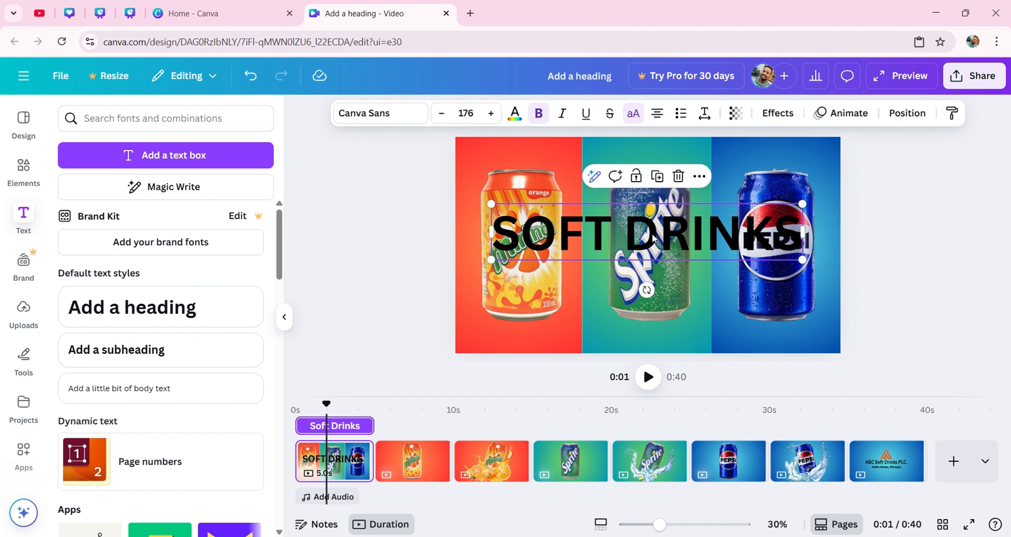
click(369, 113)
scroll(123, 316, down, 3)
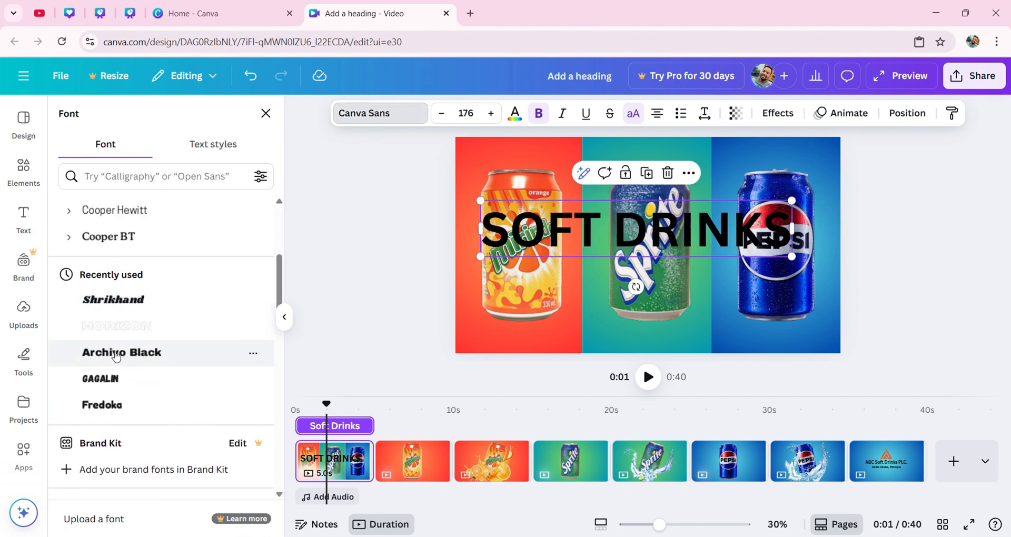
click(120, 354)
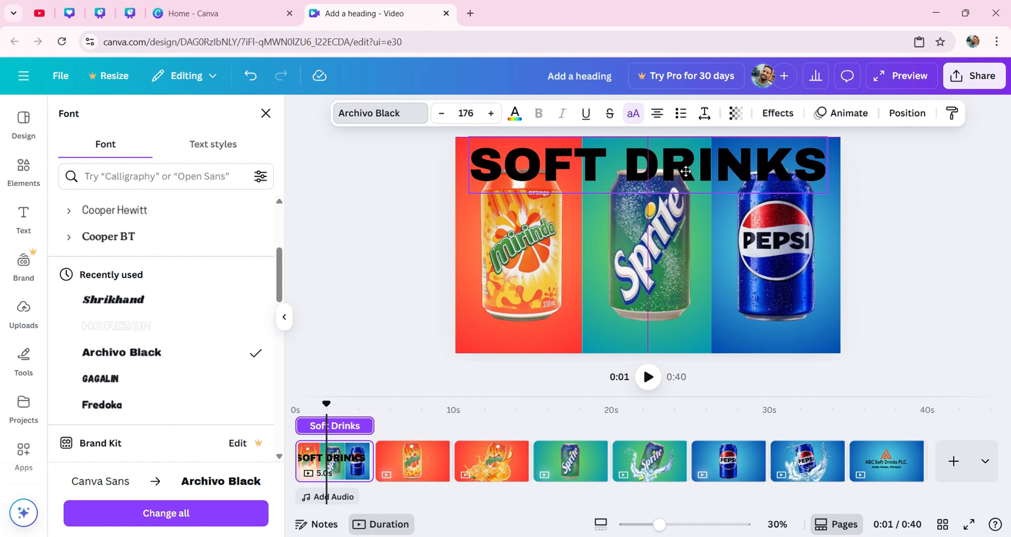
Place the SOFT DRINKS heading at the page's upper edge with wider letter spacing and size 164
click(685, 171)
click(705, 117)
drag(654, 167, 671, 169)
click(383, 185)
click(441, 113)
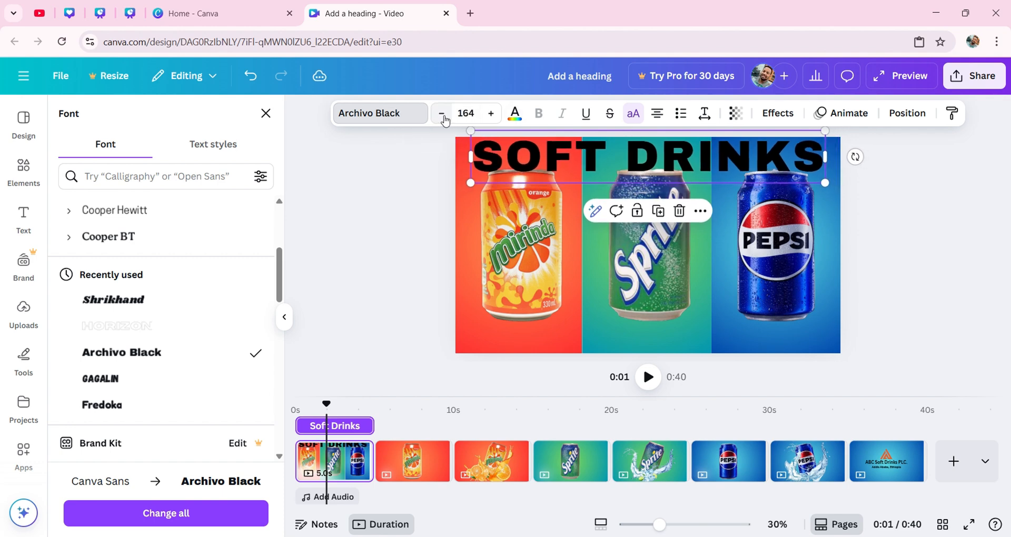
Widen the heading's letter spacing further, reduce it to size 157 and stretch its text box across the full page width
click(704, 112)
drag(660, 168, 670, 170)
click(384, 182)
drag(592, 157, 589, 157)
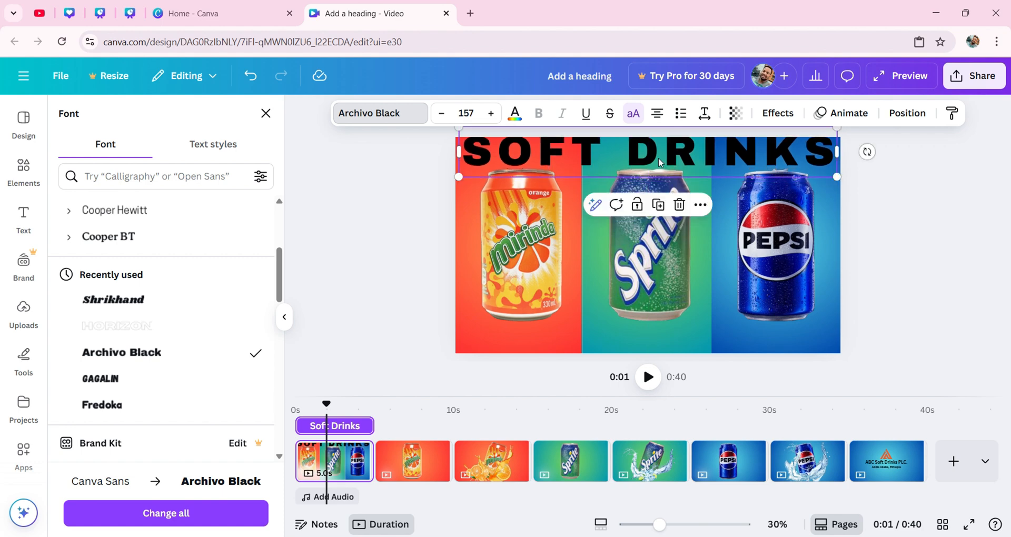
drag(454, 151, 451, 151)
drag(841, 155, 845, 156)
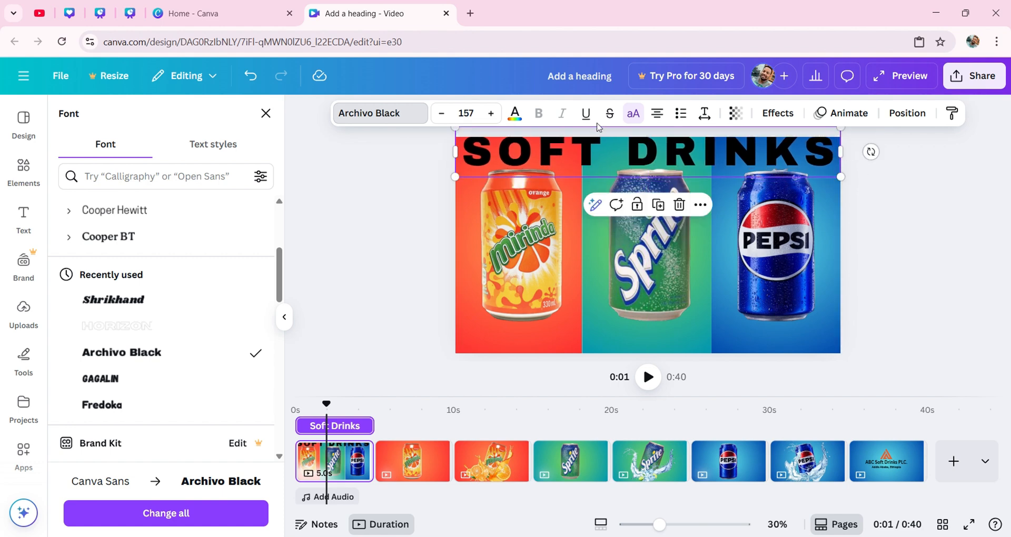
Duplicate the SOFT DRINKS heading three times, placing the last copy along the page's lower edge
click(658, 205)
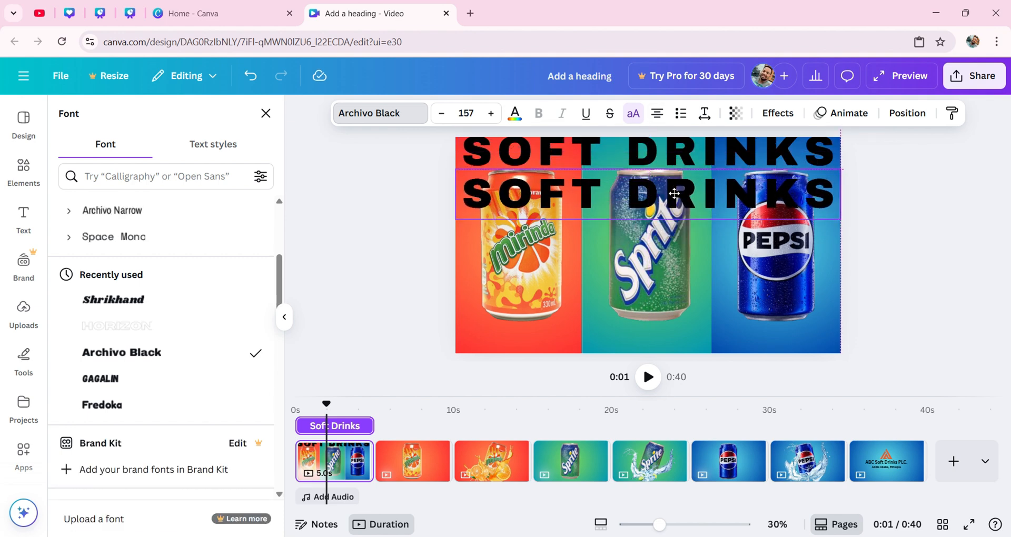
click(658, 150)
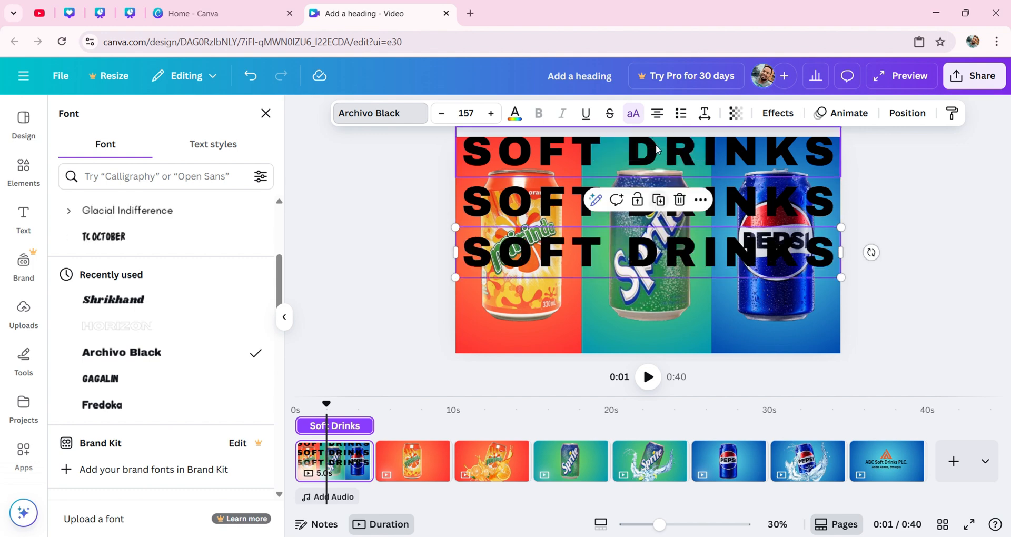
click(658, 200)
drag(643, 314, 644, 345)
Space the two middle SOFT DRINKS headings evenly between the uppermost and lowermost ones
drag(645, 252, 647, 276)
drag(652, 200, 651, 217)
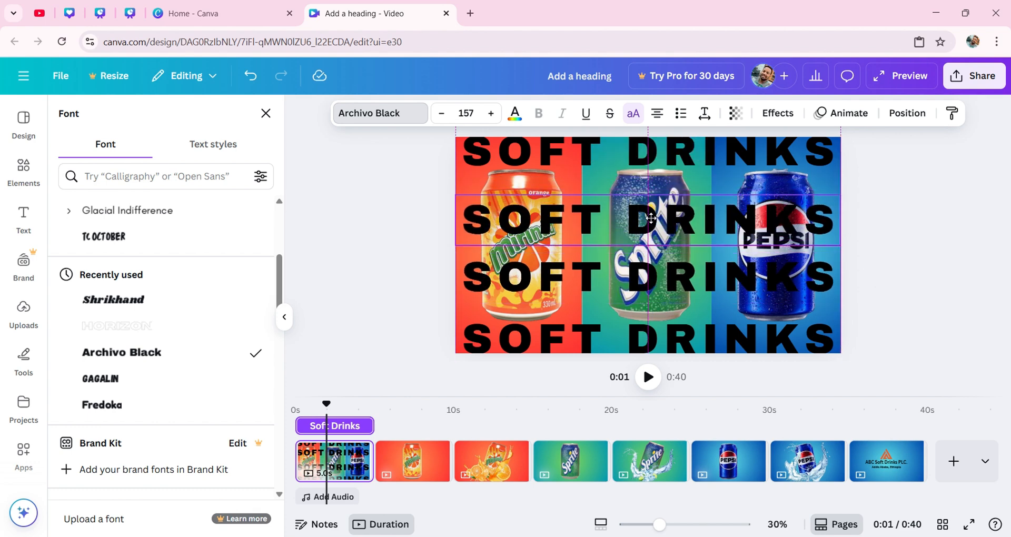
click(632, 282)
drag(632, 281, 632, 285)
click(635, 336)
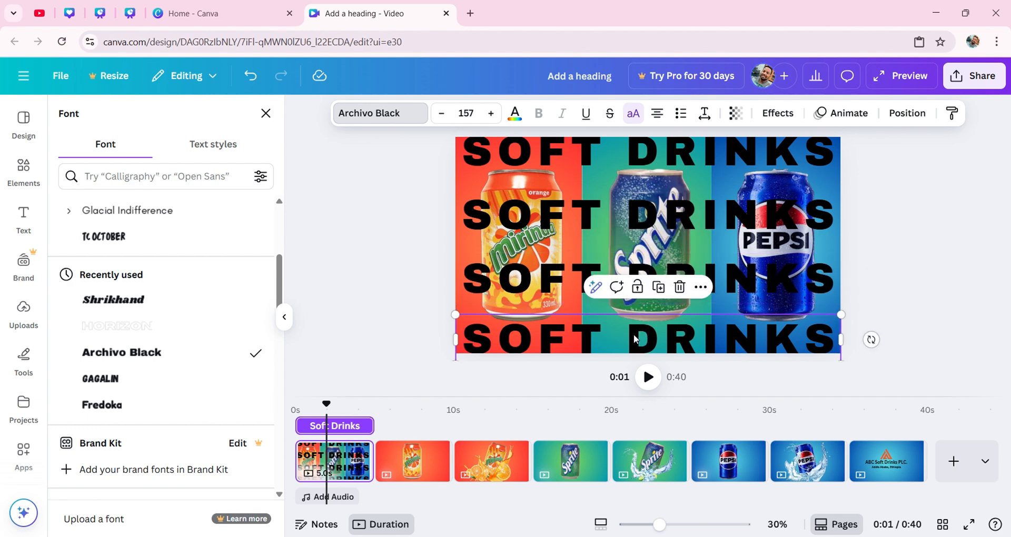
drag(634, 334, 634, 333)
click(948, 258)
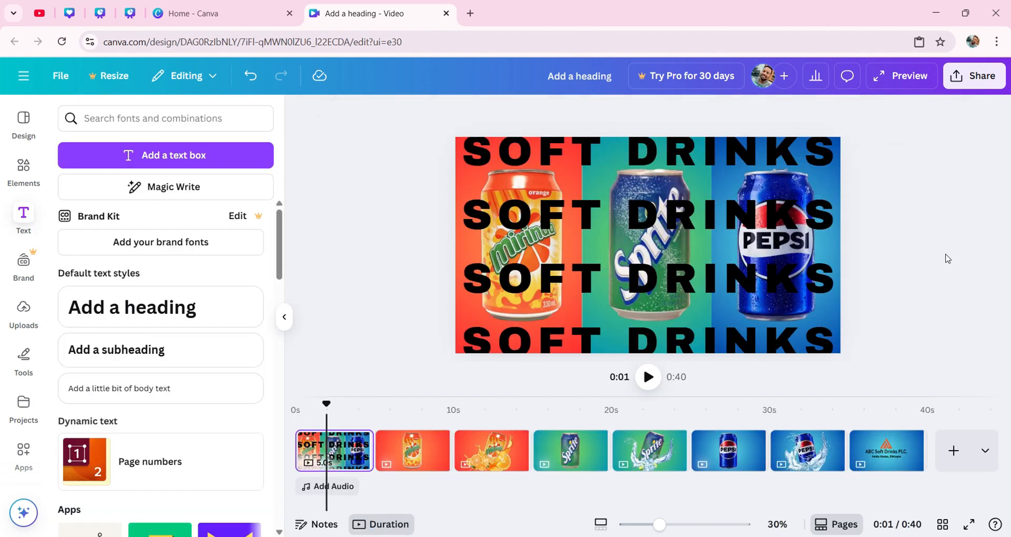
Recolour all four SOFT DRINKS headings white
click(504, 165)
click(515, 113)
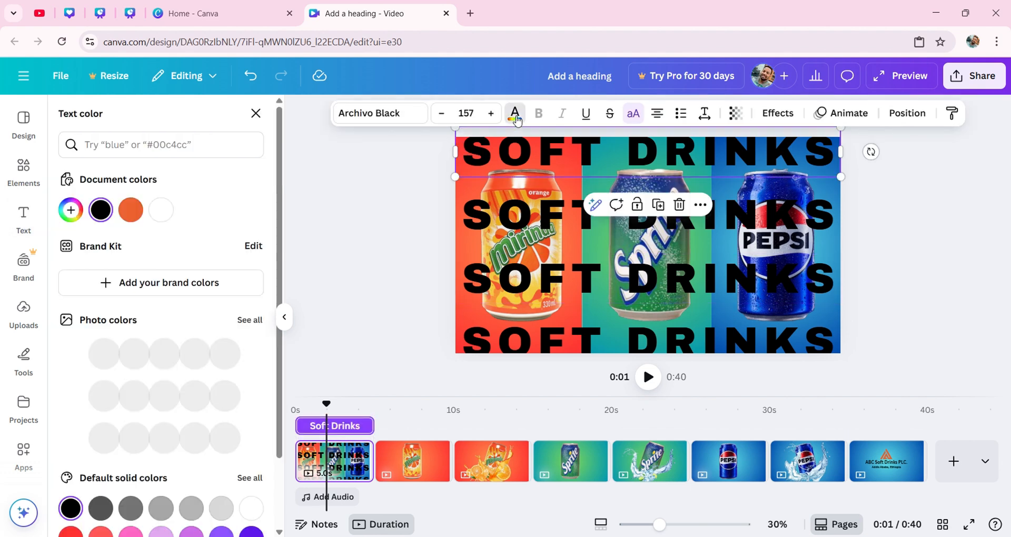
click(161, 210)
click(474, 215)
click(160, 210)
click(474, 279)
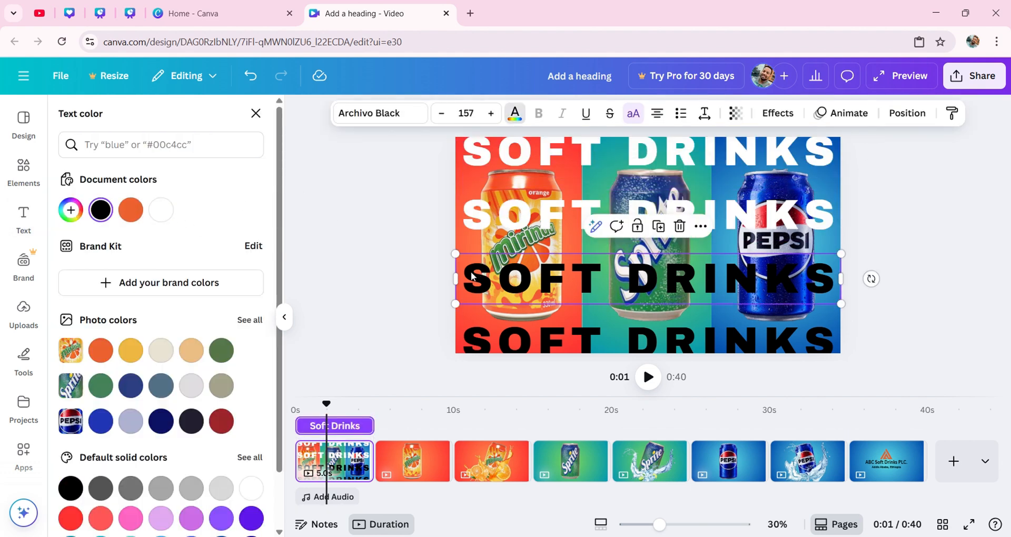
click(160, 210)
click(473, 338)
click(156, 211)
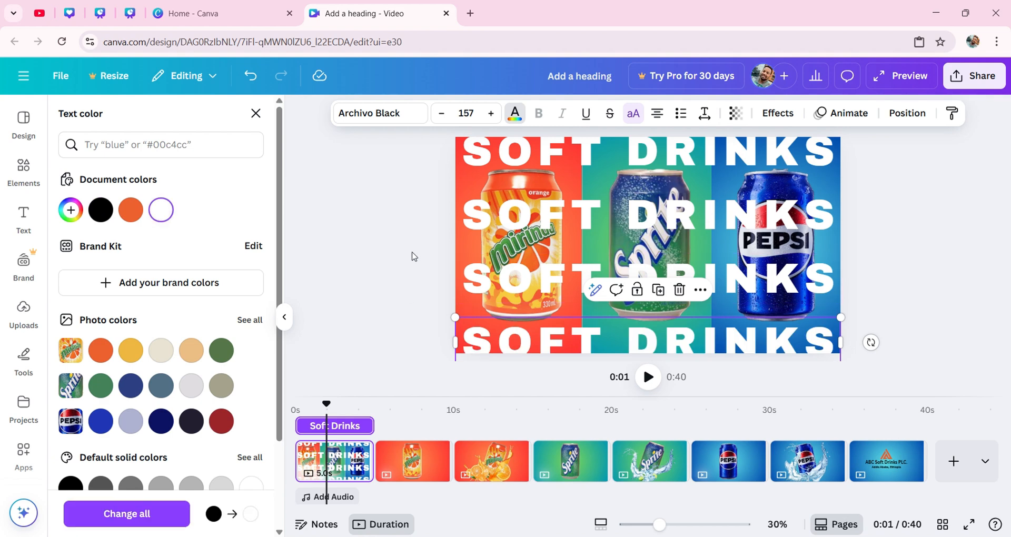
key(Escape)
Select all four SOFT DRINKS headings and move them behind the three cans in the layer order
drag(909, 158, 837, 335)
click(955, 231)
click(816, 154)
shift+click(818, 215)
shift+click(817, 278)
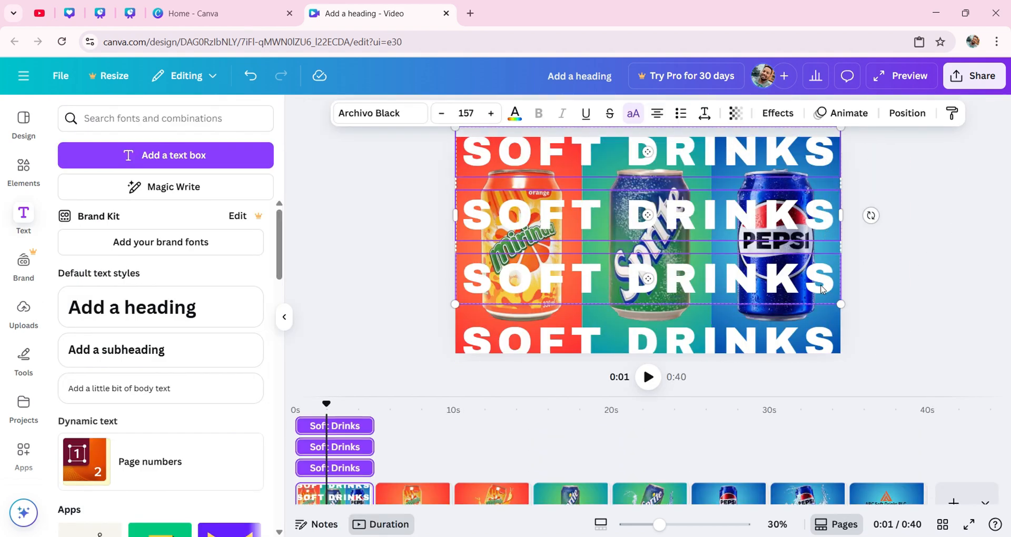
shift+click(811, 342)
click(907, 113)
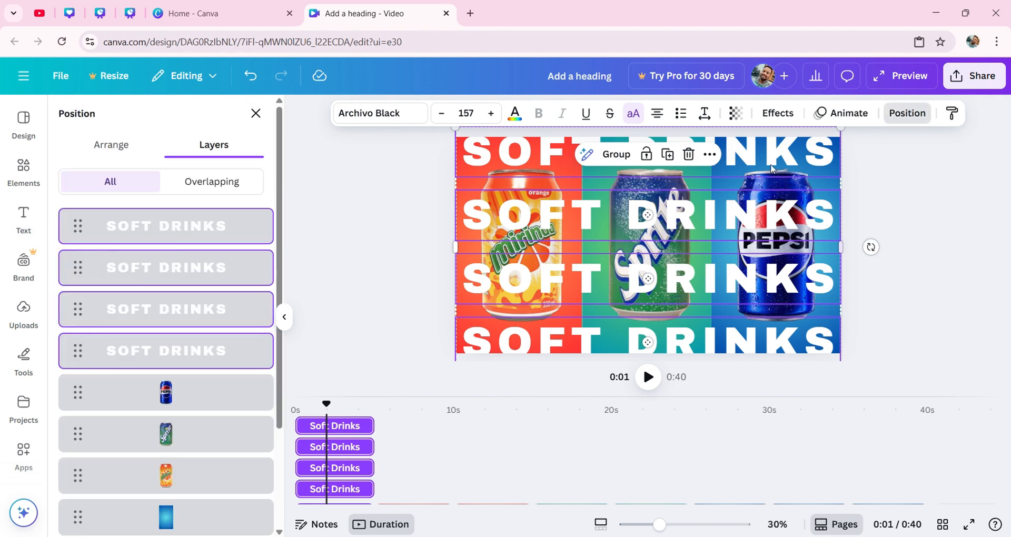
drag(226, 227, 242, 419)
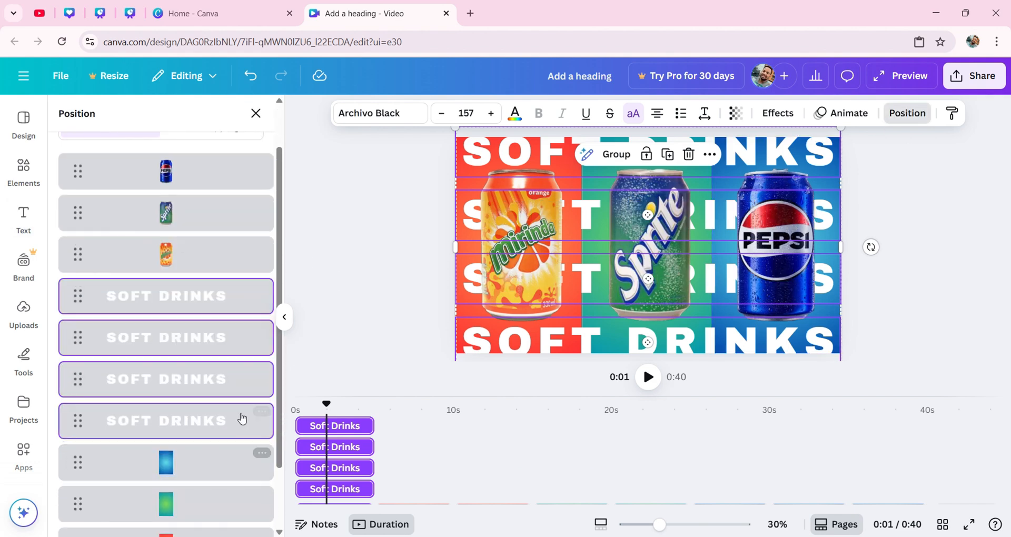
key(Escape)
key(Escape)
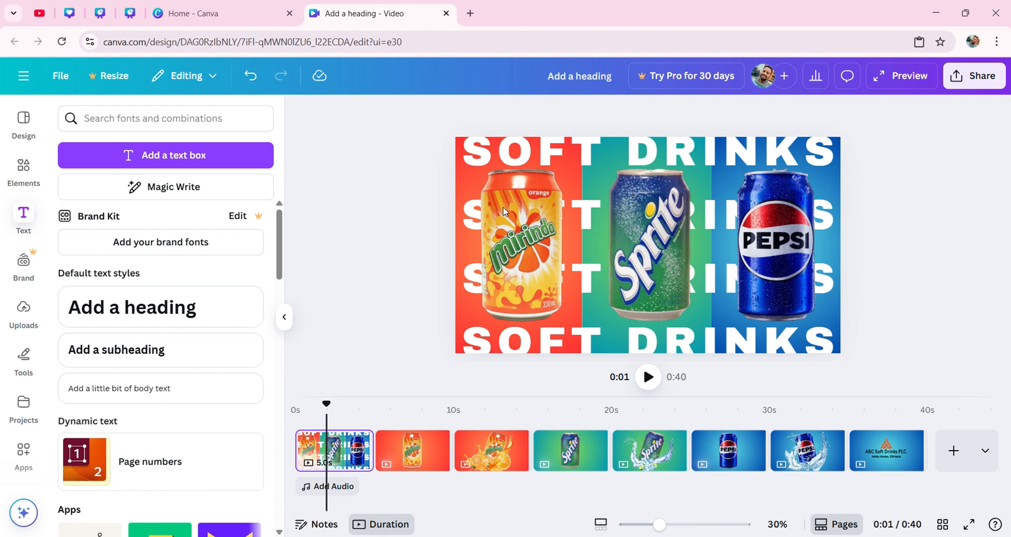
Duplicate the opening three-can page twice so the copies follow it directly
click(356, 440)
click(448, 219)
click(436, 441)
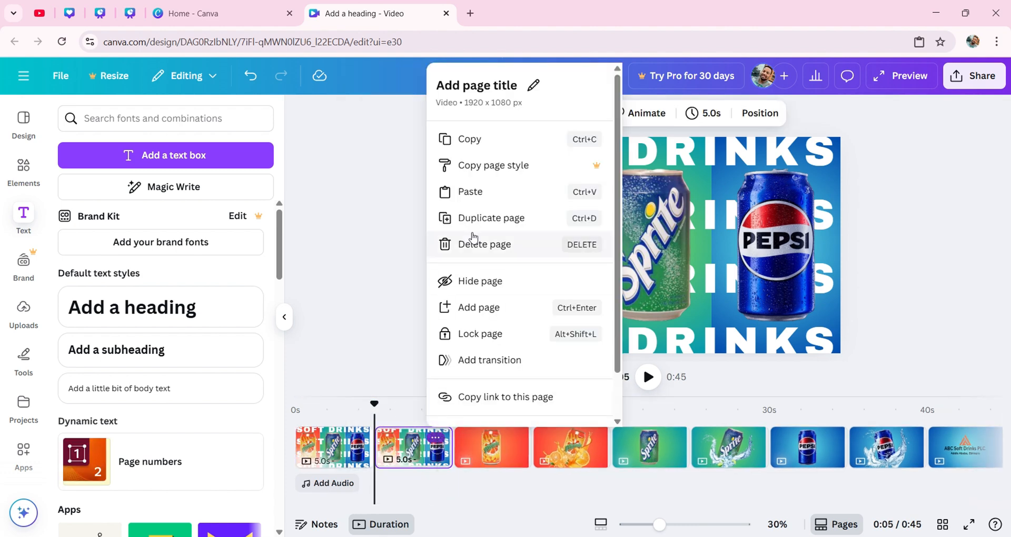
click(452, 218)
click(514, 438)
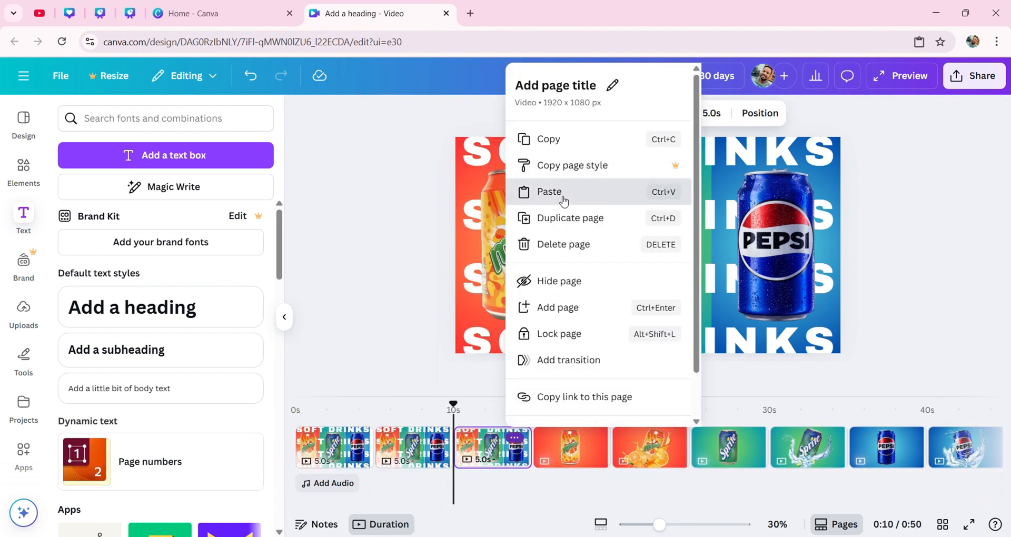
click(533, 197)
Apply the Hollow text effect to the uppermost SOFT DRINKS heading on the first page
click(347, 442)
click(479, 154)
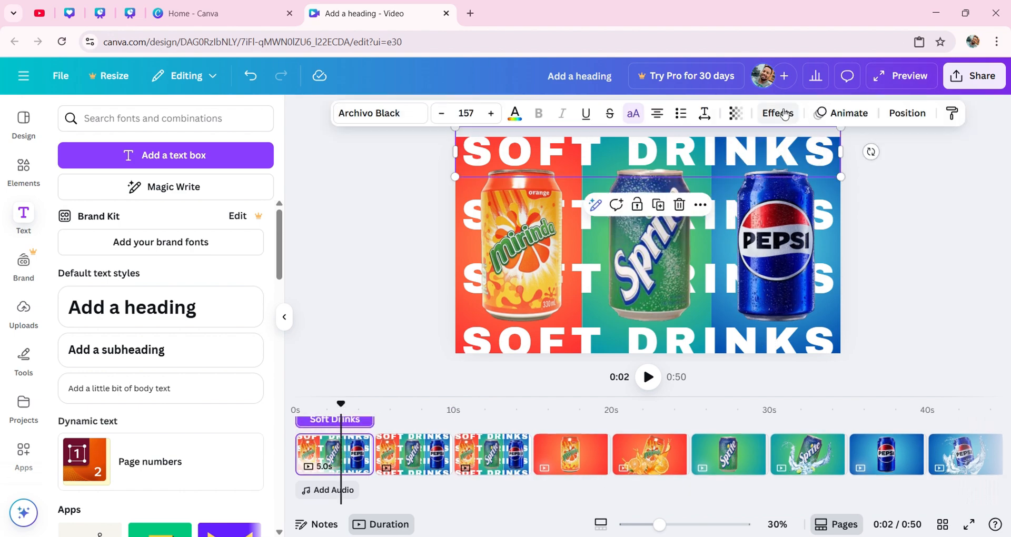
click(778, 113)
click(90, 274)
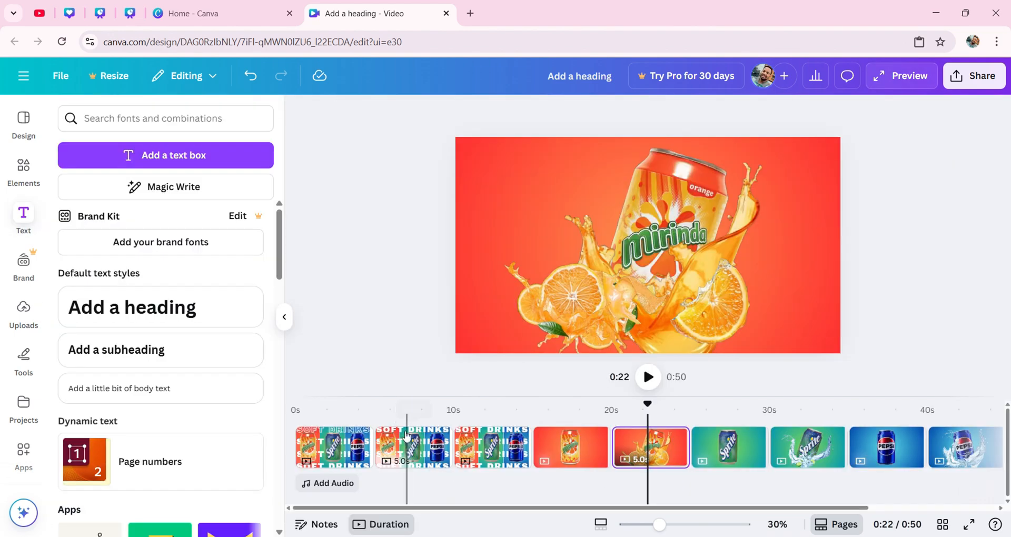
Apply the Hollow text effect to the second SOFT DRINKS row on page 2
click(406, 435)
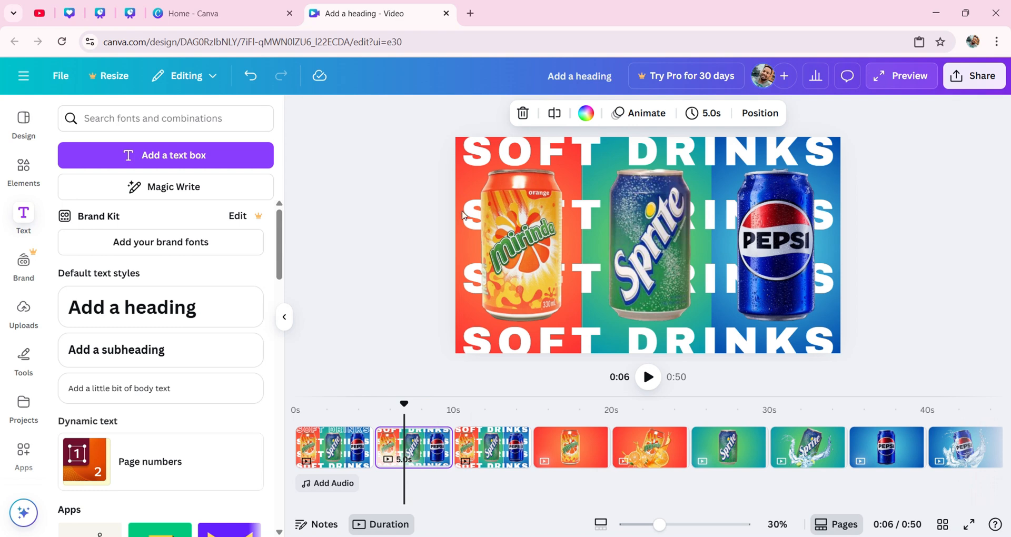
click(548, 215)
click(779, 113)
click(90, 274)
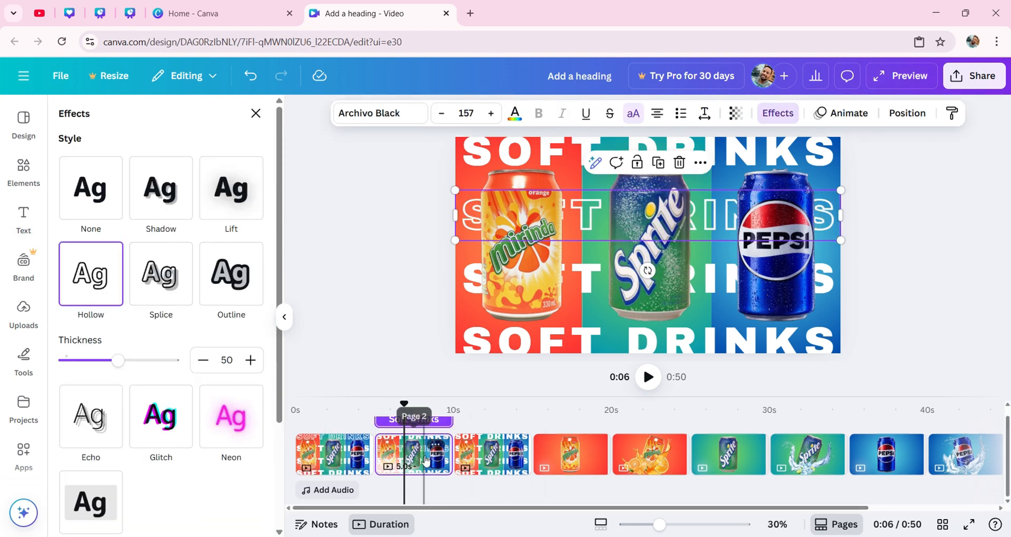
Duplicate page 3, the three-can SOFT DRINKS page, so the copy follows it directly as page 4
right_click(522, 444)
click(516, 443)
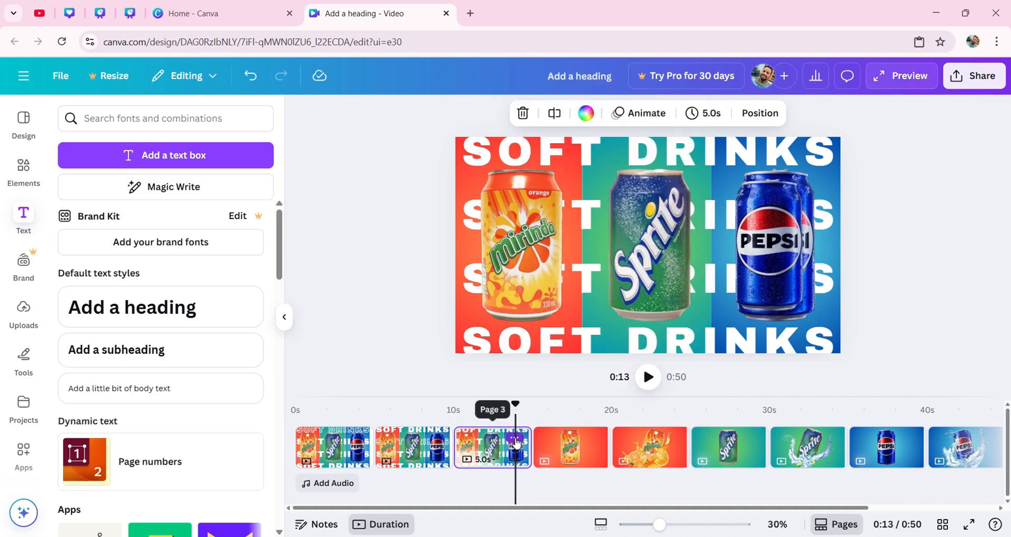
click(516, 443)
click(564, 219)
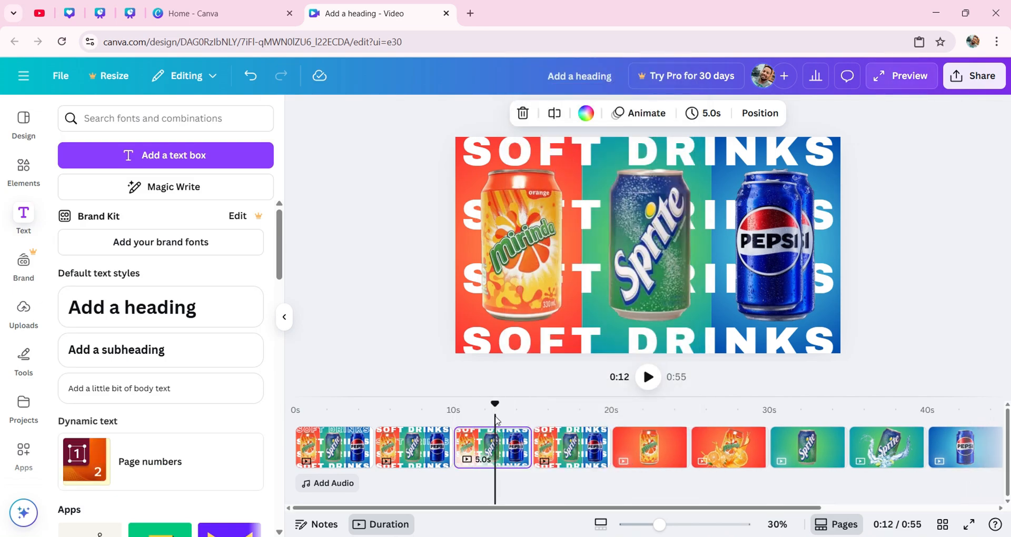
Apply the Hollow text effect to the third SOFT DRINKS row on page 3
click(464, 278)
click(785, 113)
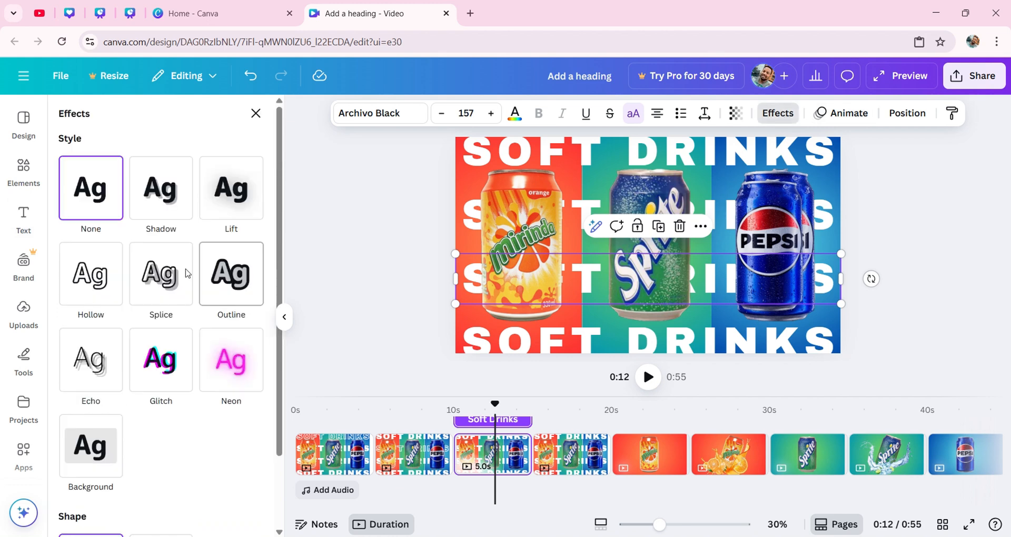
click(90, 269)
Apply the Hollow text effect to the lowest SOFT DRINKS row on page 4
click(549, 453)
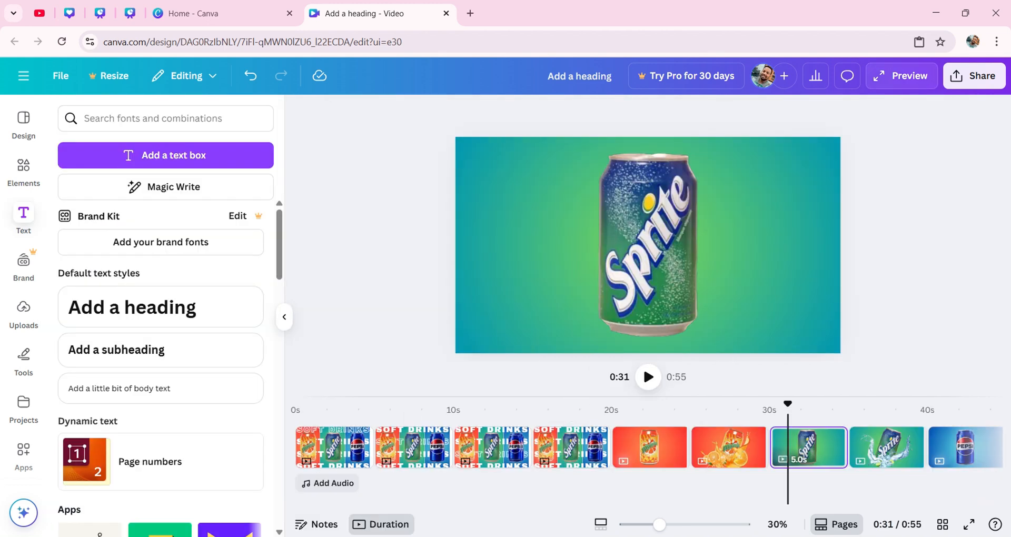
click(551, 453)
click(773, 117)
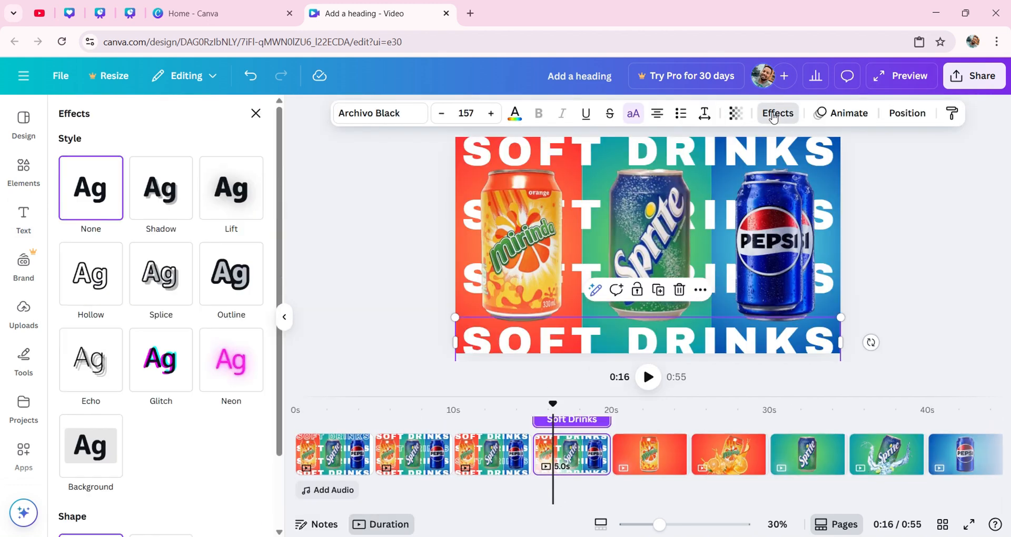
click(94, 271)
Add Match & Move transitions between each of the four opening SOFT DRINKS pages
click(296, 411)
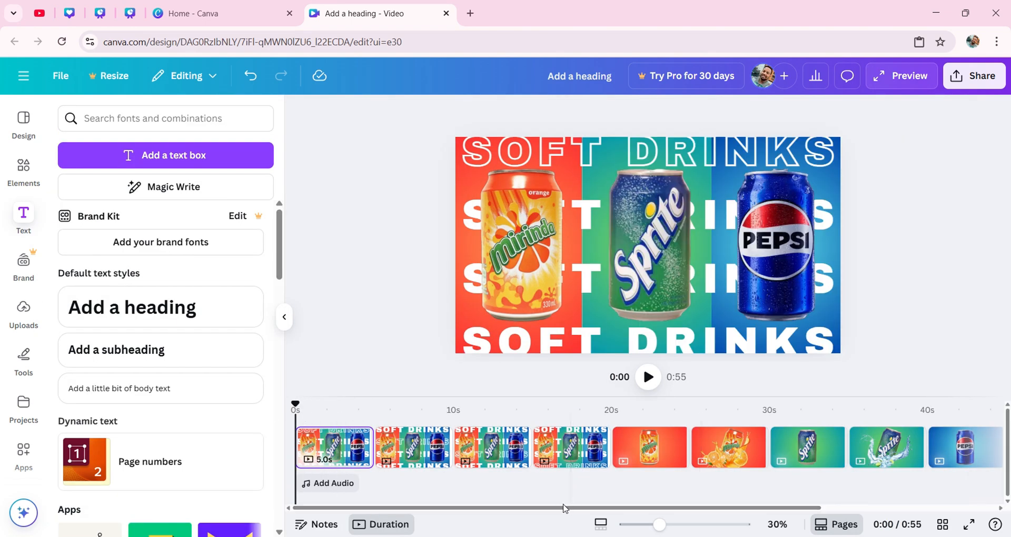
drag(600, 507, 628, 509)
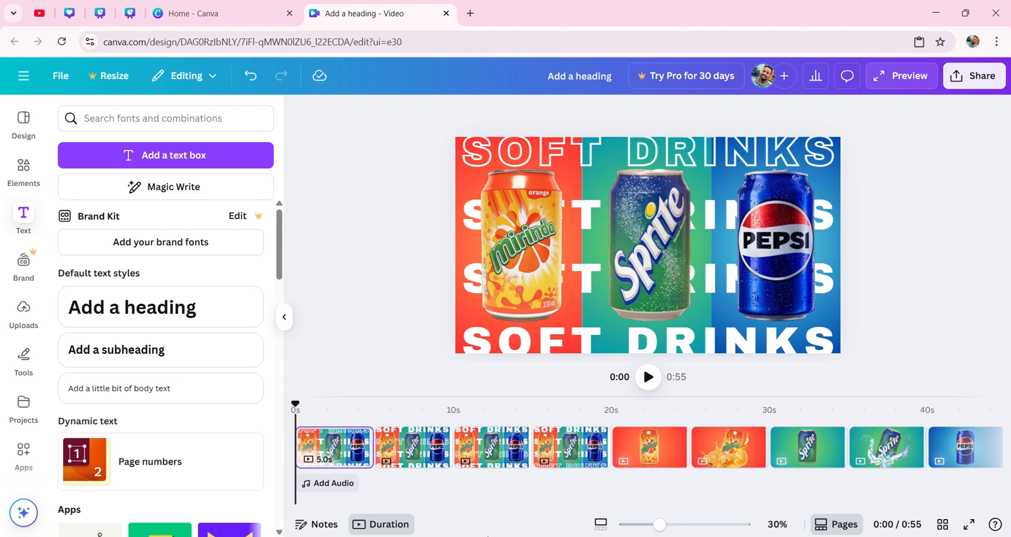
click(375, 464)
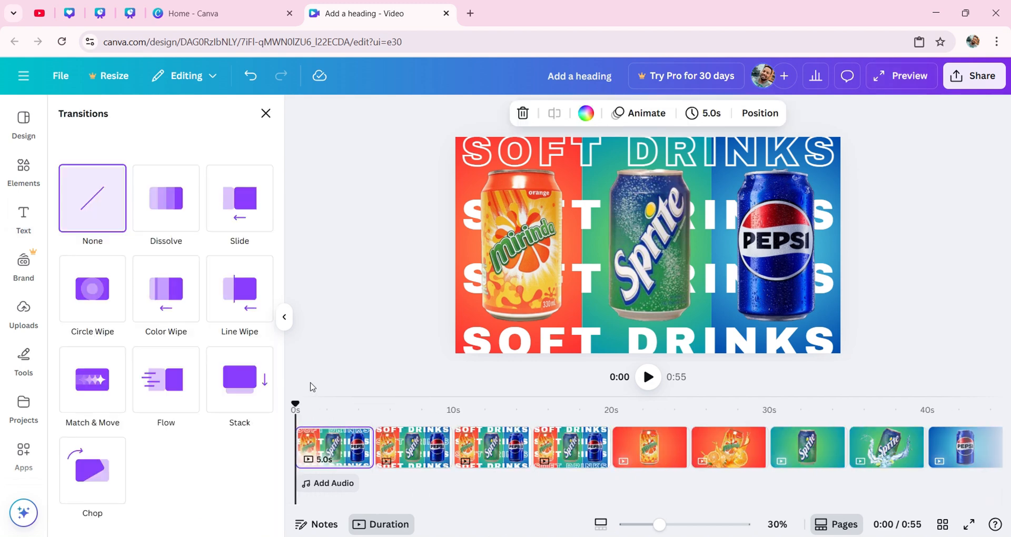
click(91, 385)
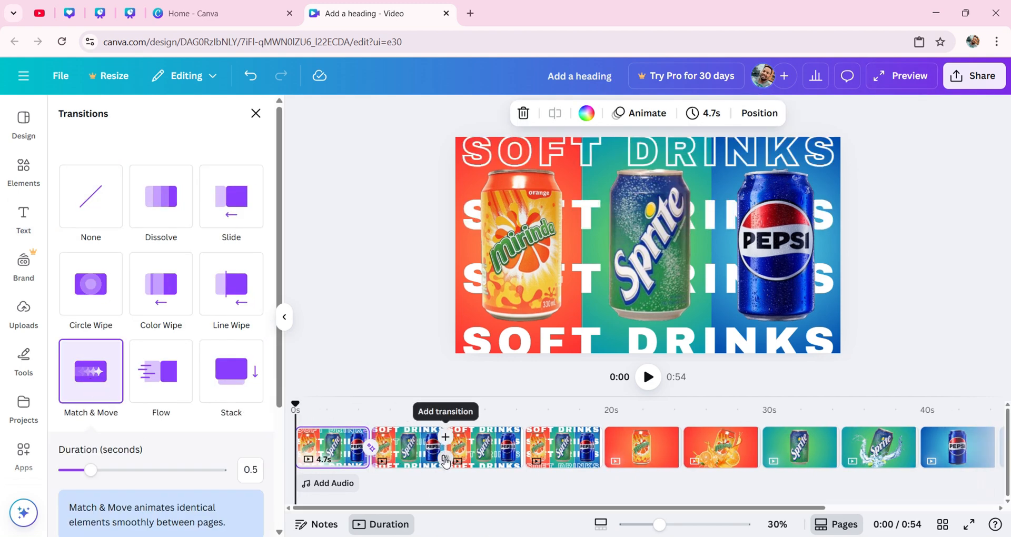
click(443, 448)
click(515, 448)
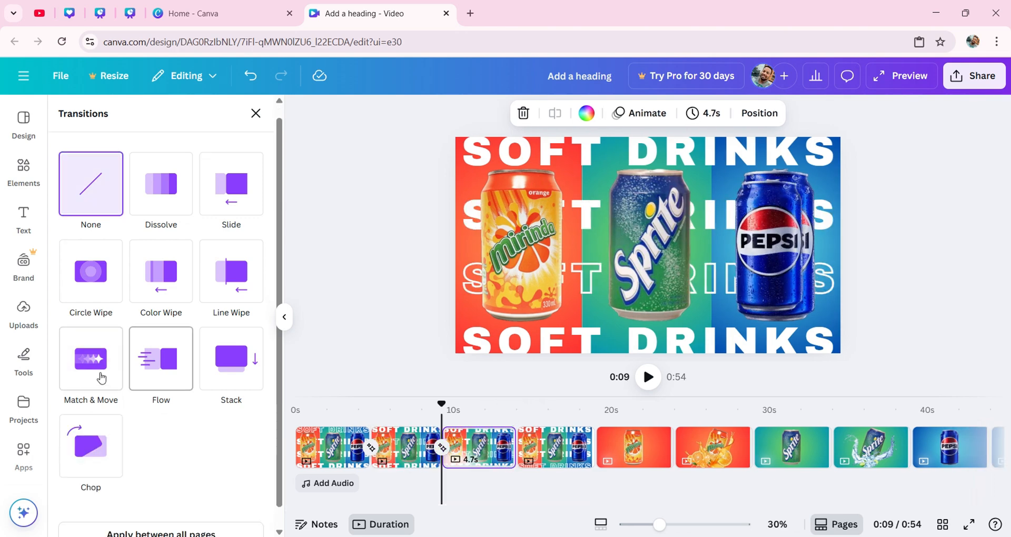
click(94, 372)
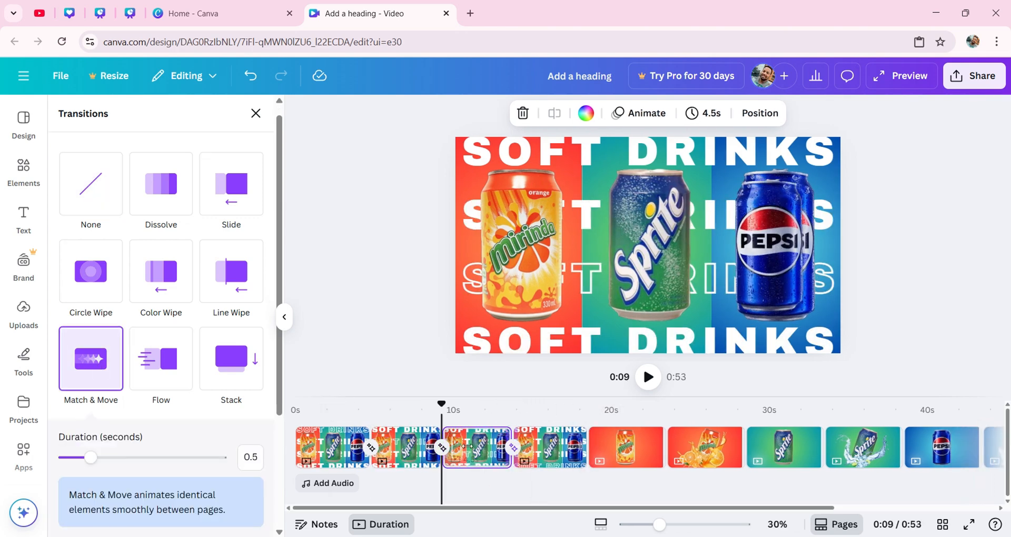
Add a Circle Wipe transition from page 4 to the Mirinda can page and a Dissolve between the two Mirinda pages
click(588, 459)
click(90, 271)
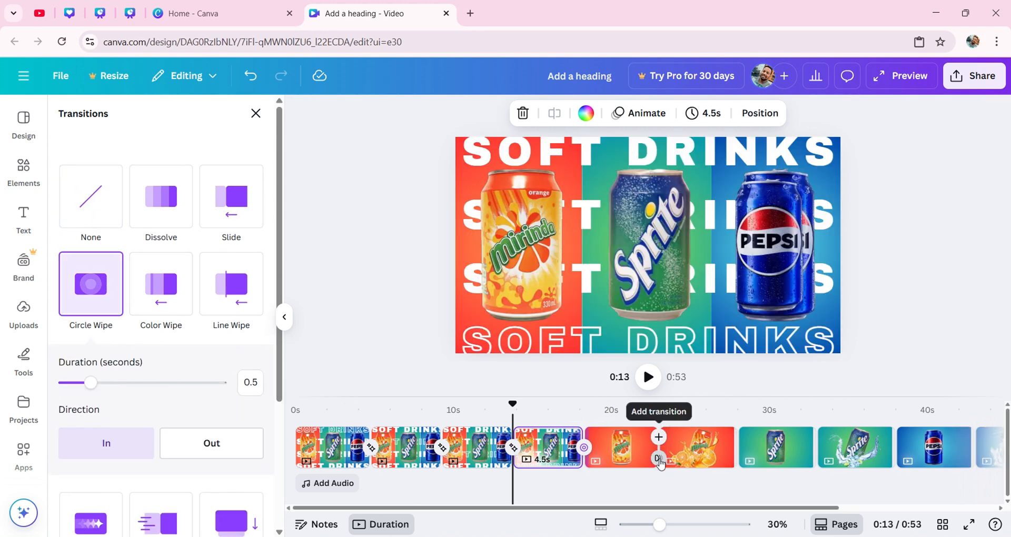
click(658, 459)
click(160, 205)
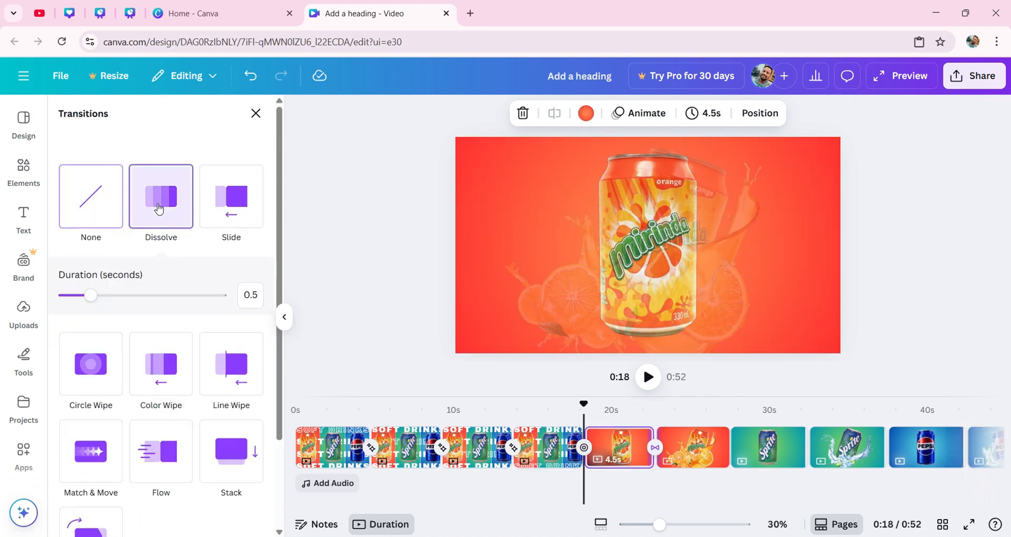
Add a Circle Wipe transition from the Mirinda splash page to the Sprite can page and a Dissolve between the two Sprite pages
click(727, 448)
click(90, 284)
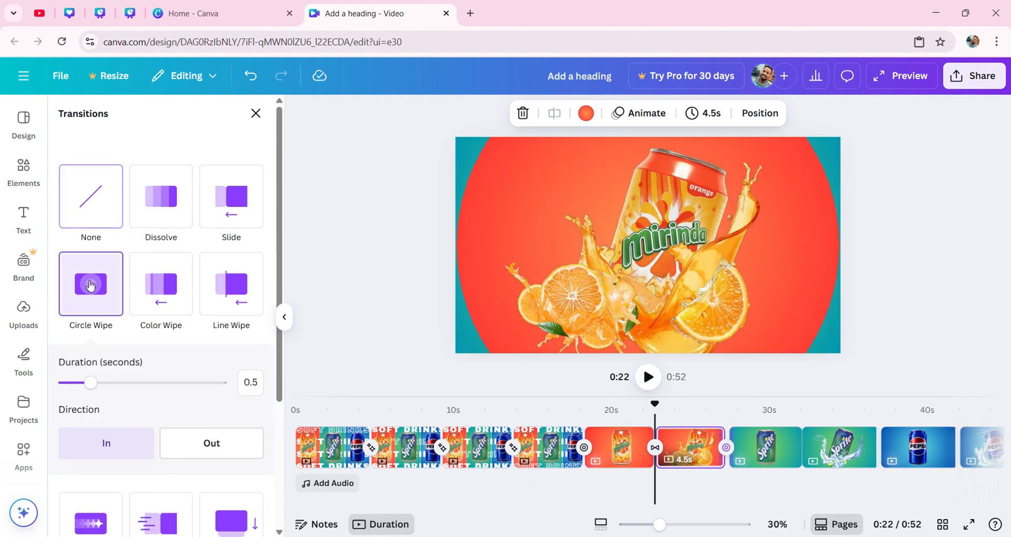
click(801, 448)
click(160, 196)
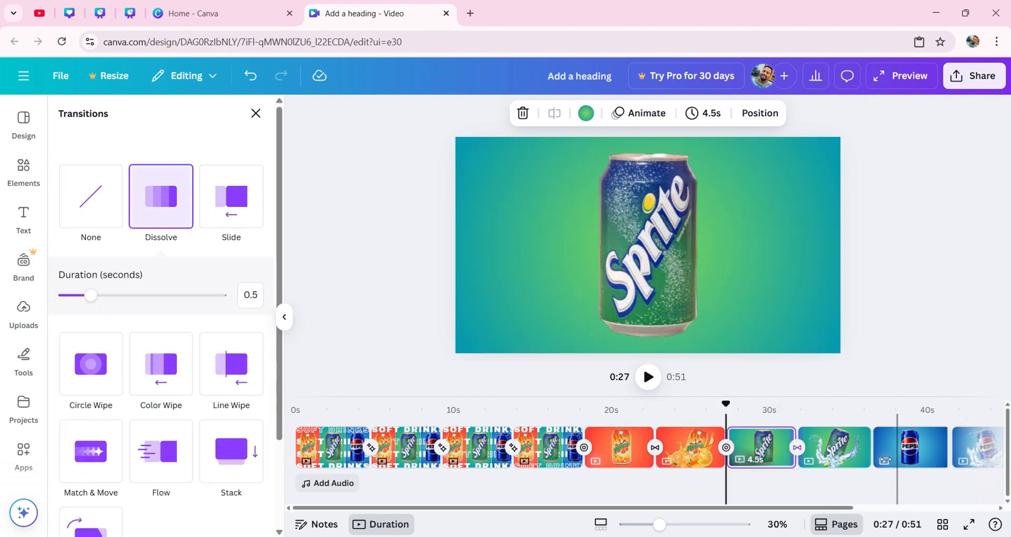
Add a Circle Wipe transition from the Sprite splash page to the Pepsi can page and a Dissolve between the two Pepsi pages
click(872, 448)
click(91, 285)
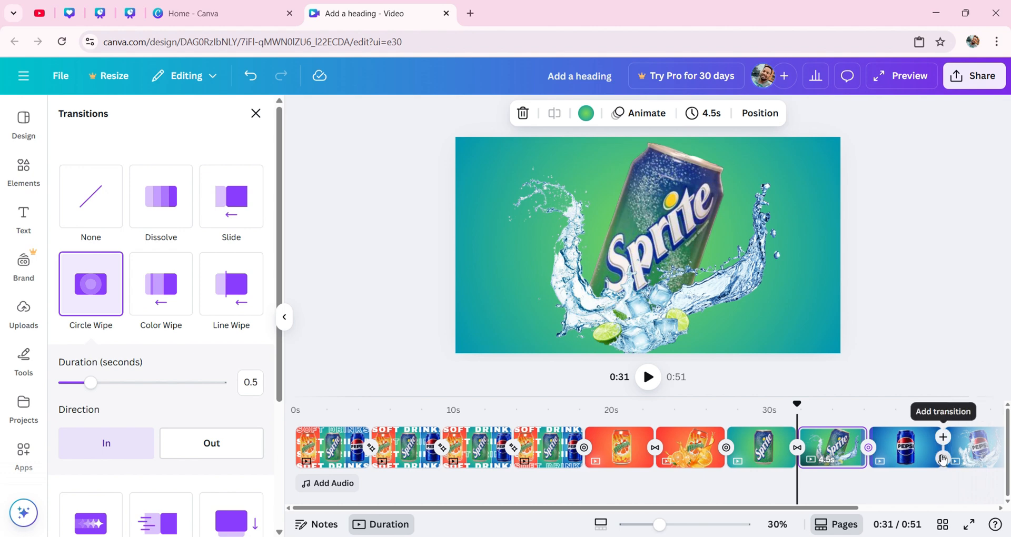
click(942, 459)
click(161, 196)
Add a Stack transition between the Pepsi splash page and the company closing page
drag(675, 507, 810, 507)
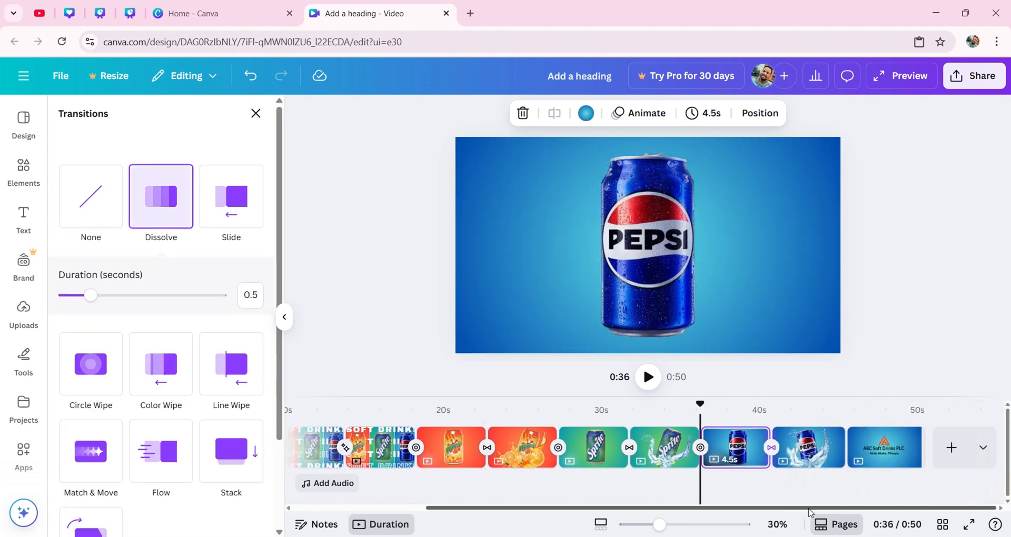
click(846, 448)
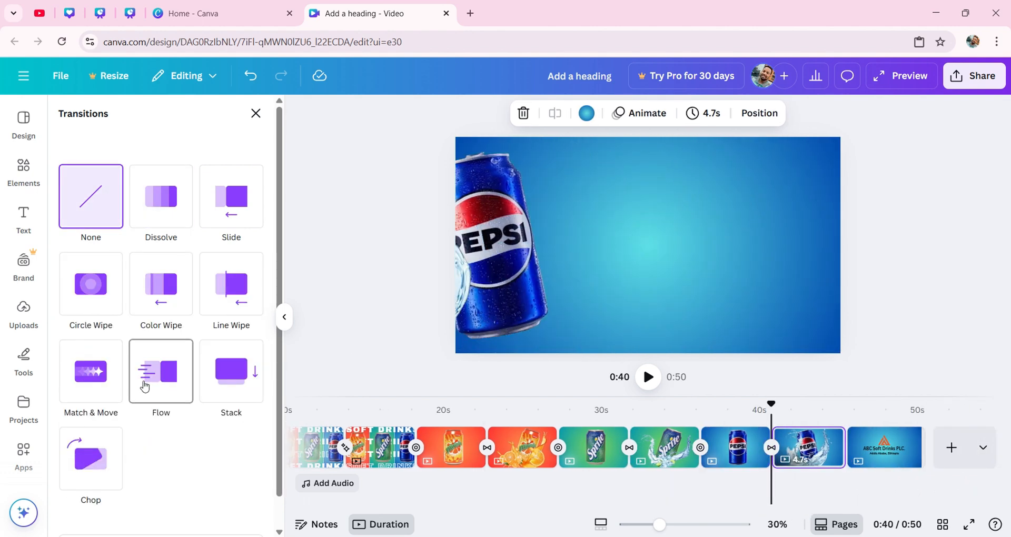
click(231, 372)
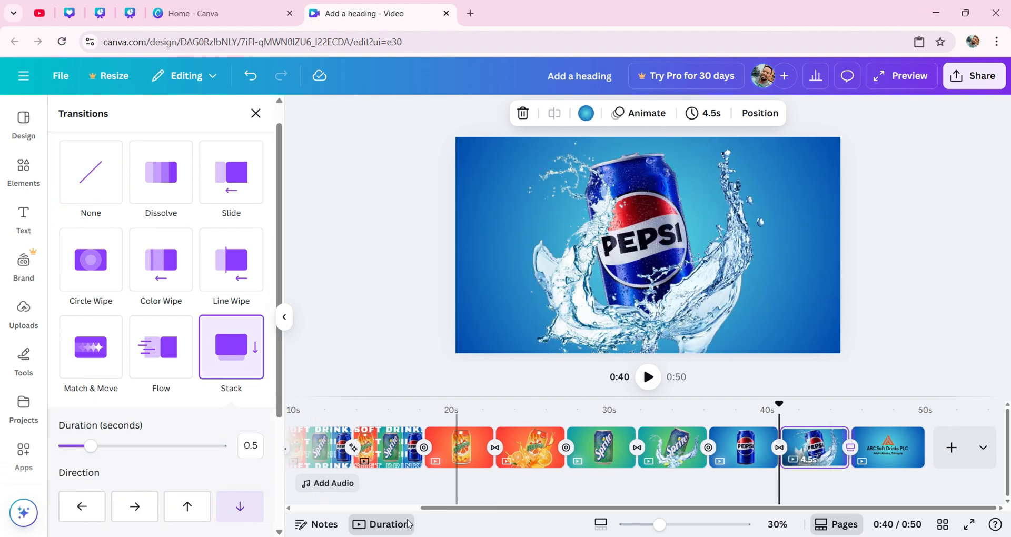
Set the timing of all 11 pages to 1.2 seconds and play the video from the start
click(408, 523)
click(687, 113)
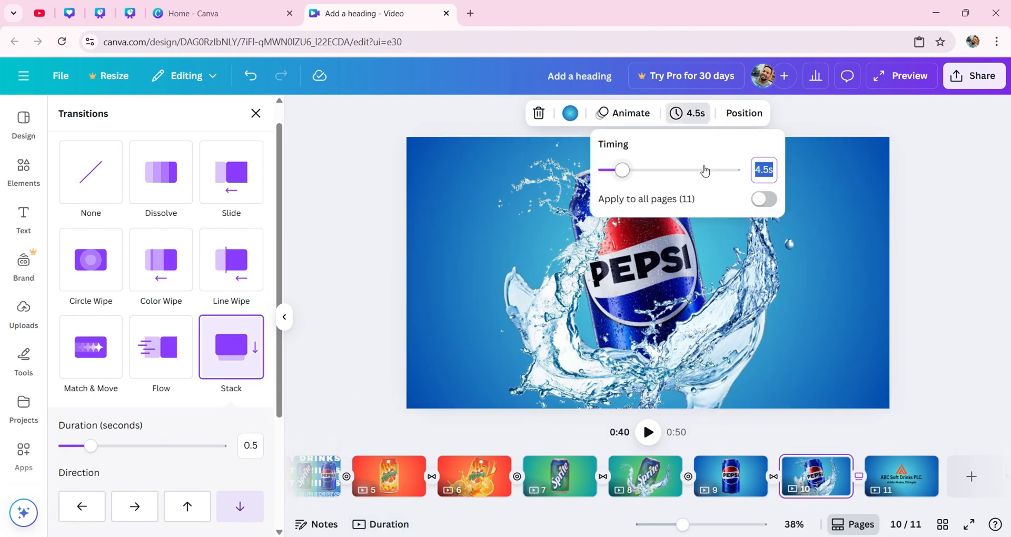
text(1.2)
key(Return)
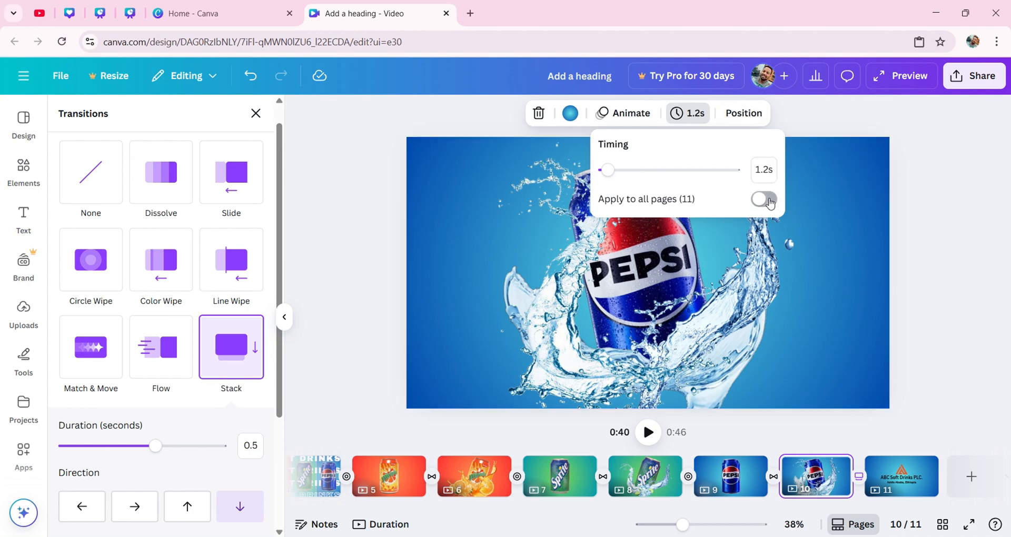
click(932, 255)
click(392, 531)
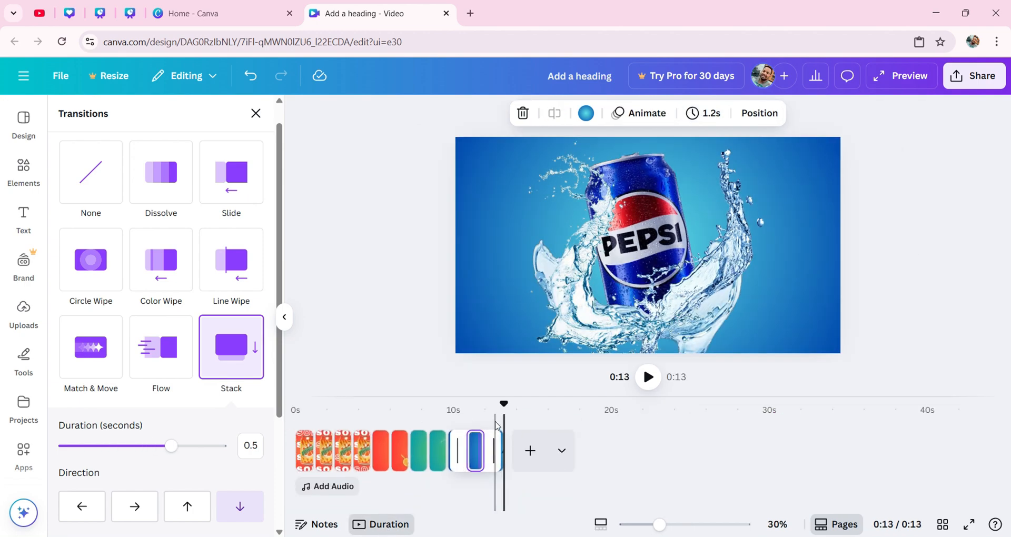
drag(501, 404, 296, 403)
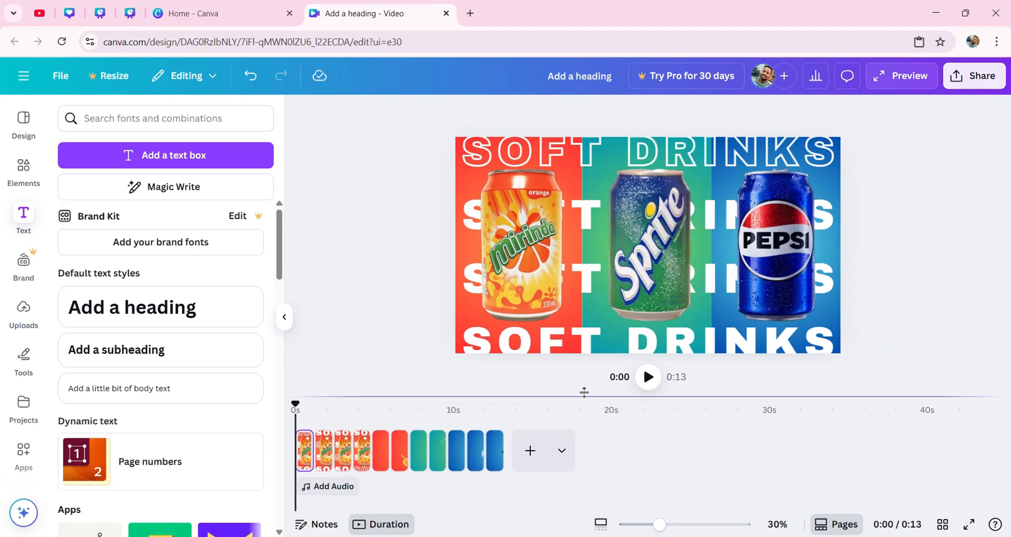
click(648, 377)
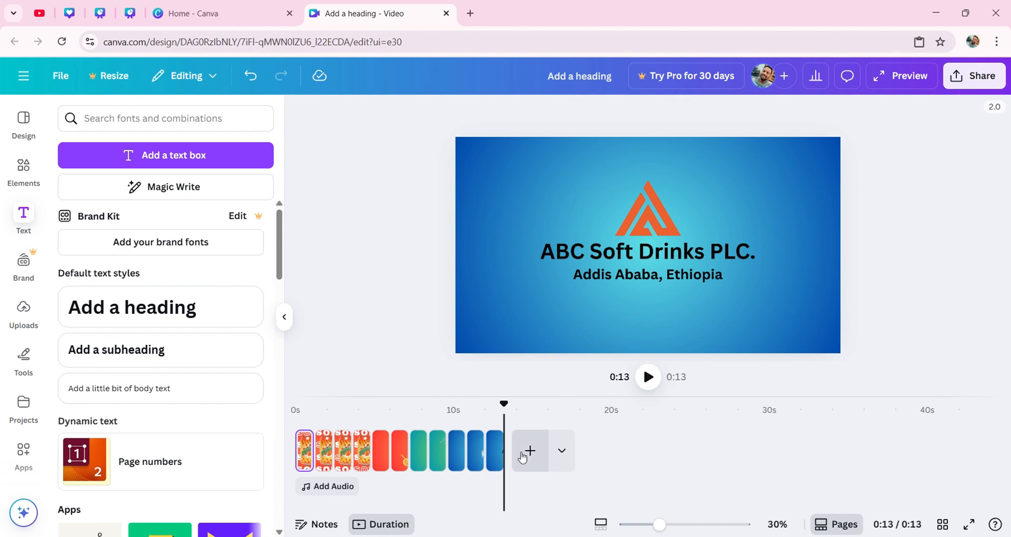
Set the timing of all 11 pages to 1.0 second, play the video through and return to its start
click(383, 525)
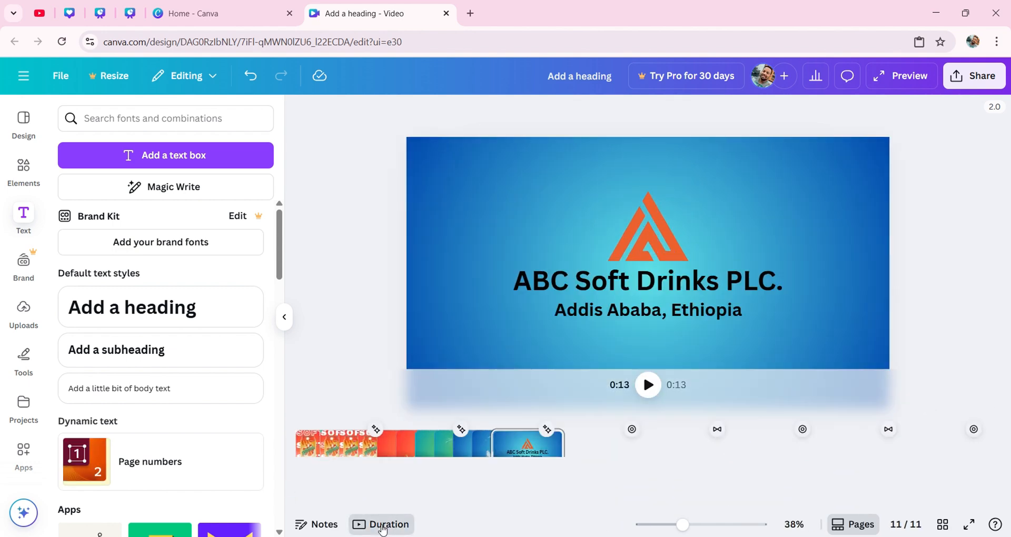
click(370, 474)
click(688, 113)
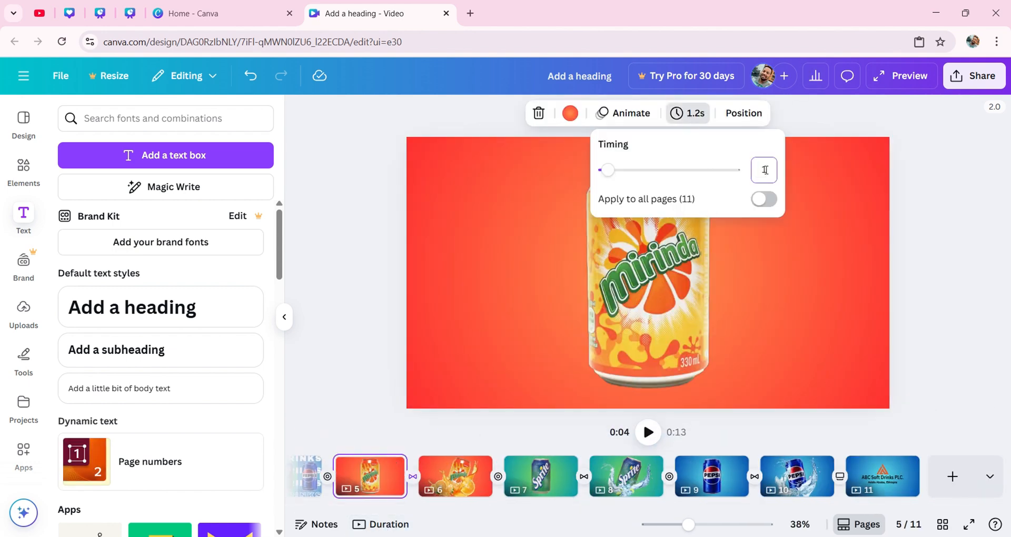
click(932, 275)
click(383, 525)
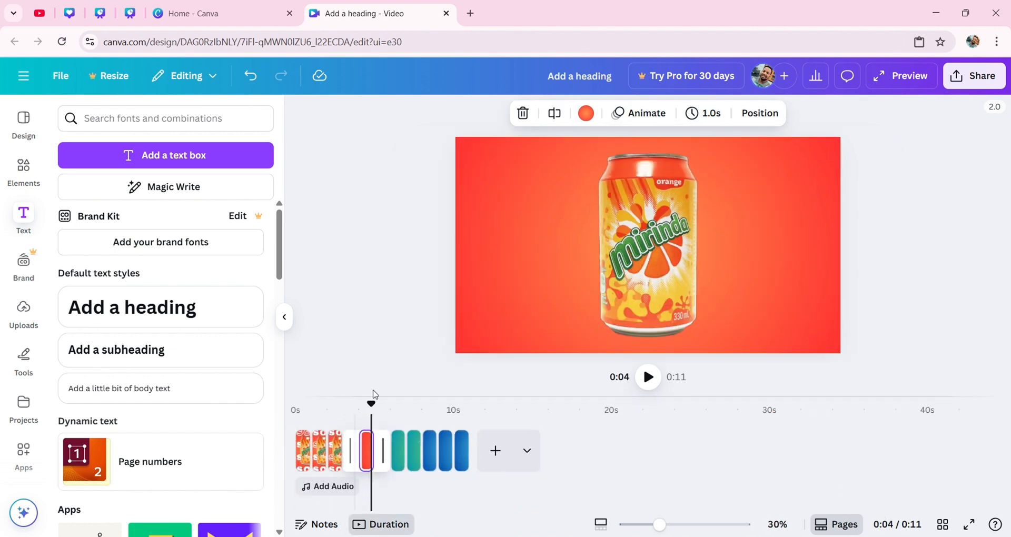
click(648, 377)
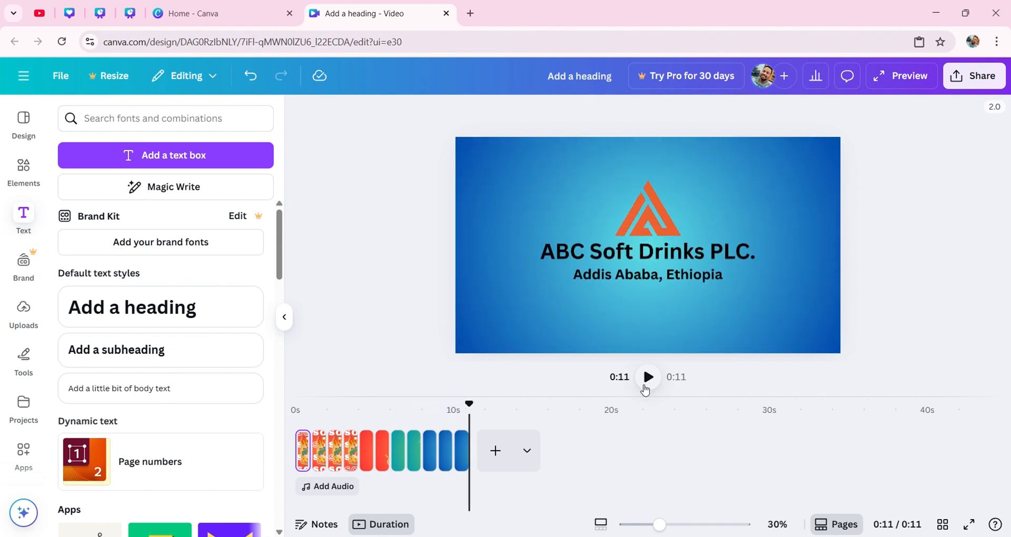
drag(469, 405, 247, 408)
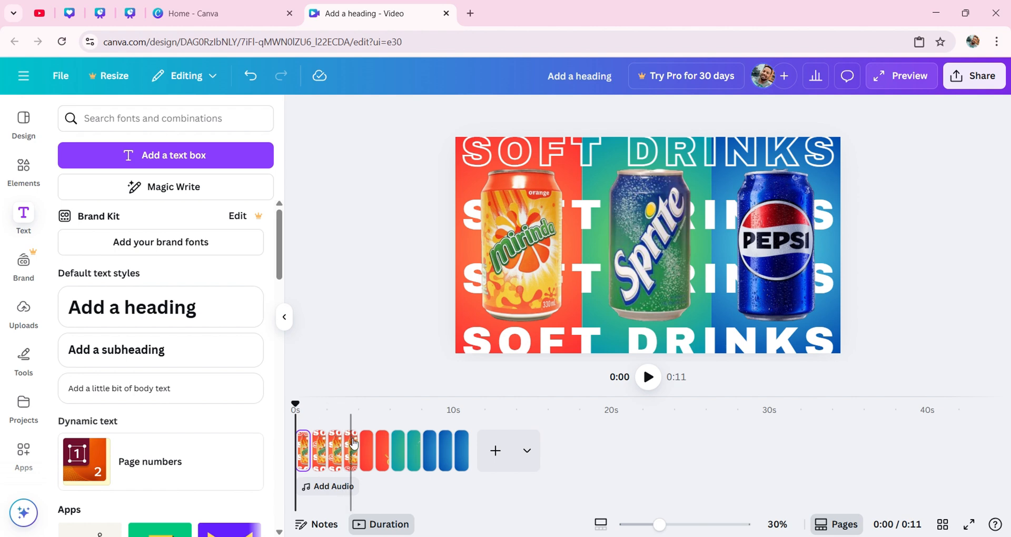
Download pages 1–11 as an MP4 video at 1080p (HD) quality
click(978, 78)
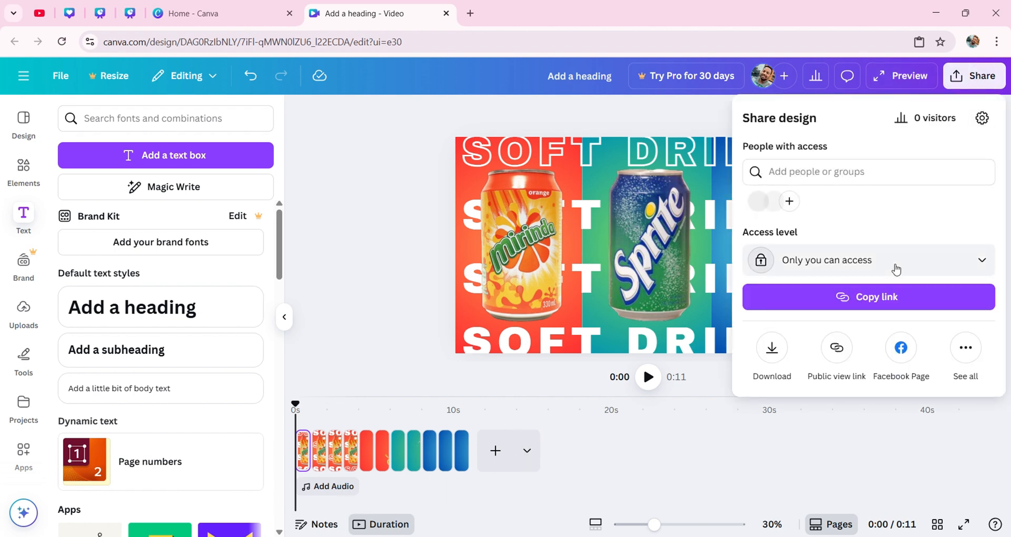
click(772, 348)
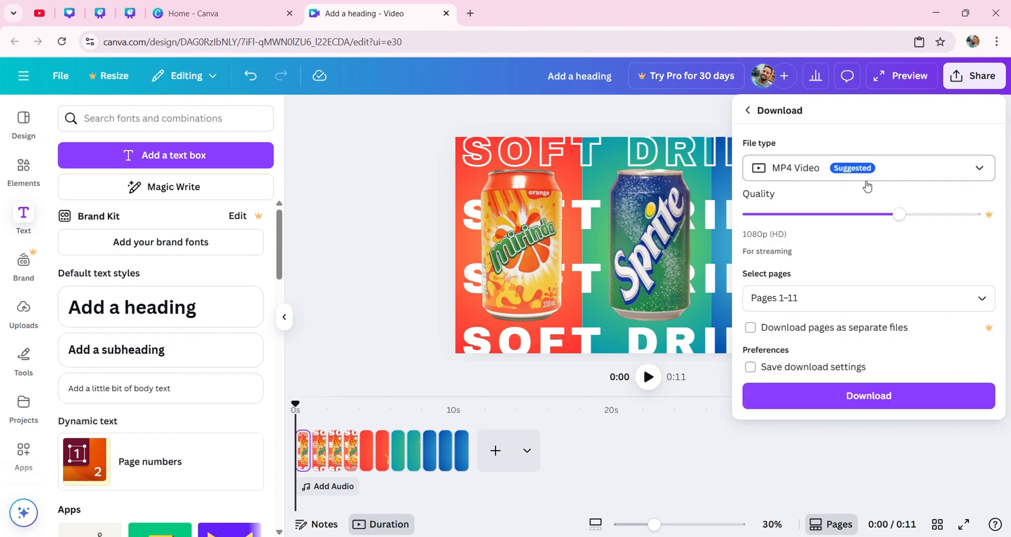
click(843, 408)
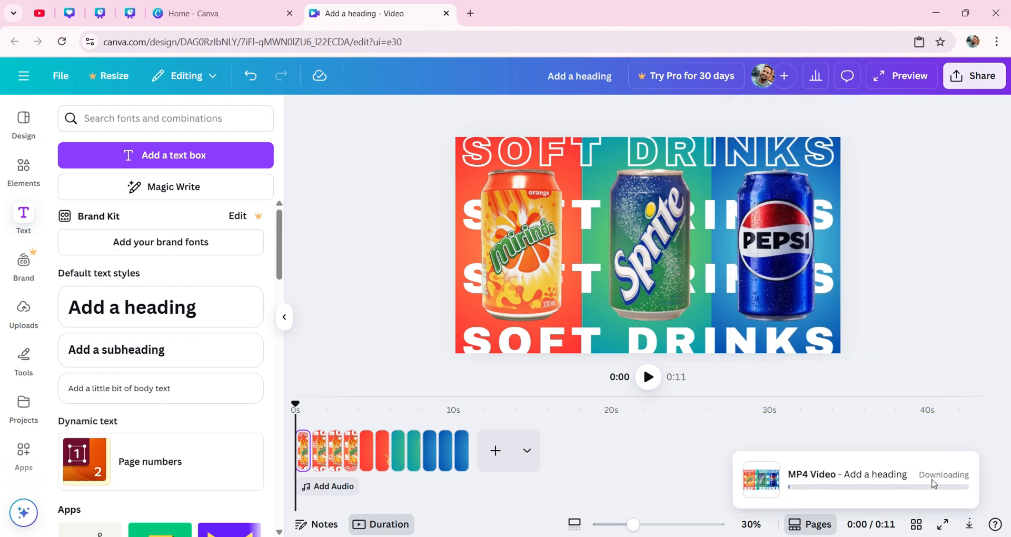